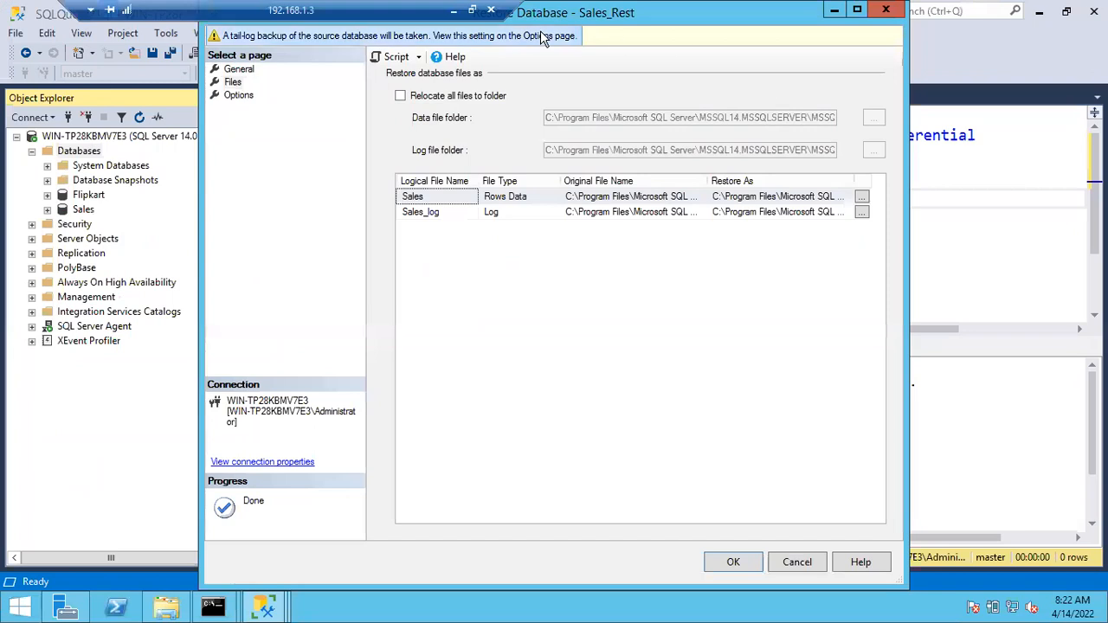
# - Maximize the Restore Database dialog and widen the path columns to show the full original and restore file names
pyautogui.doubleClick(541, 25)
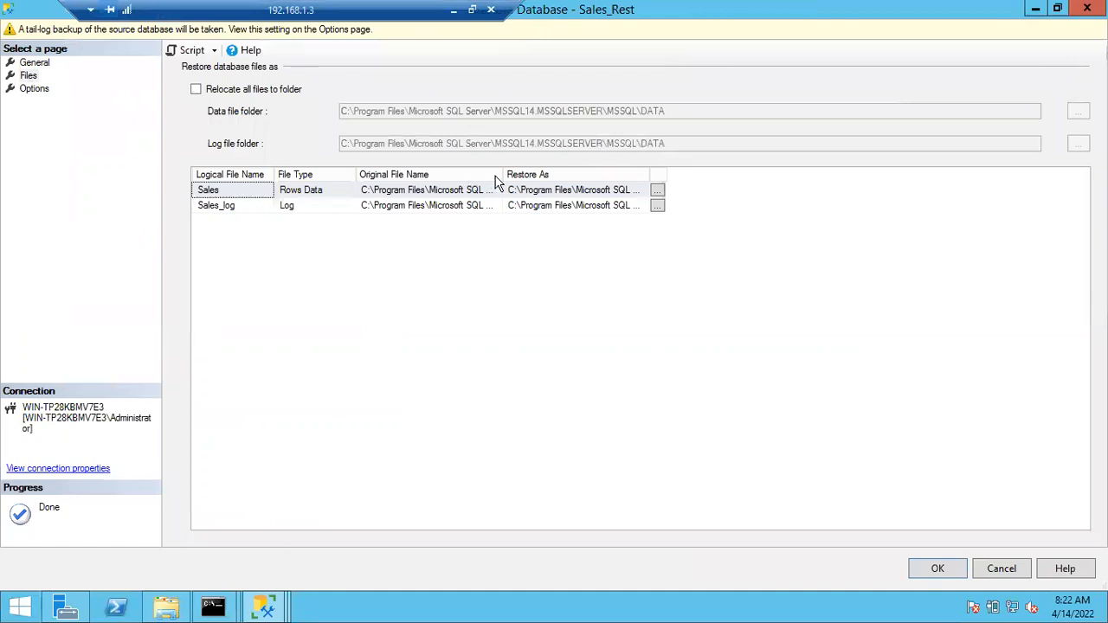
pyautogui.moveTo(502, 175); pyautogui.dragTo(747, 170)
pyautogui.moveTo(921, 170); pyautogui.dragTo(962, 171)
pyautogui.doubleClick(963, 173)
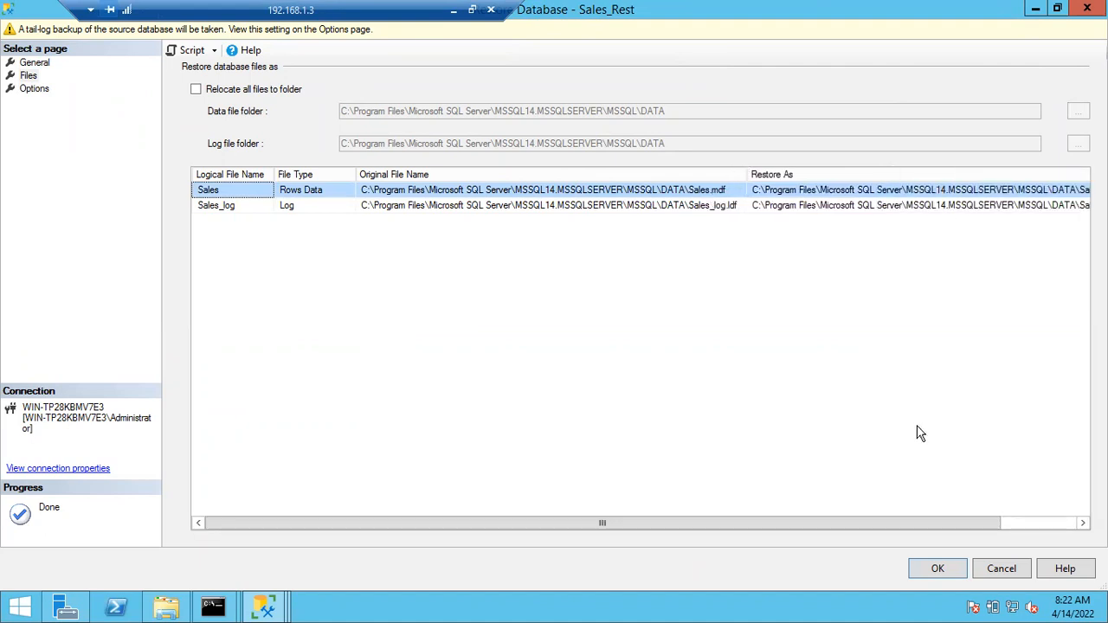
pyautogui.moveTo(845, 523); pyautogui.dragTo(900, 521)
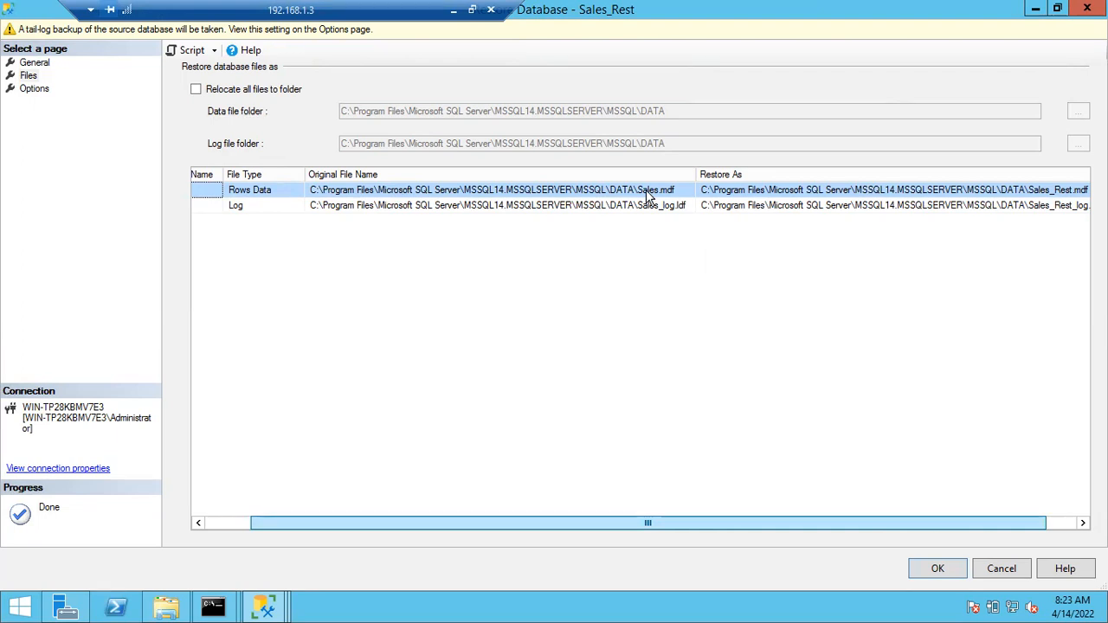
# - Check the destination database name in the general restore settings and compare it with the restore file names
pyautogui.click(37, 63)
pyautogui.doubleClick(352, 170)
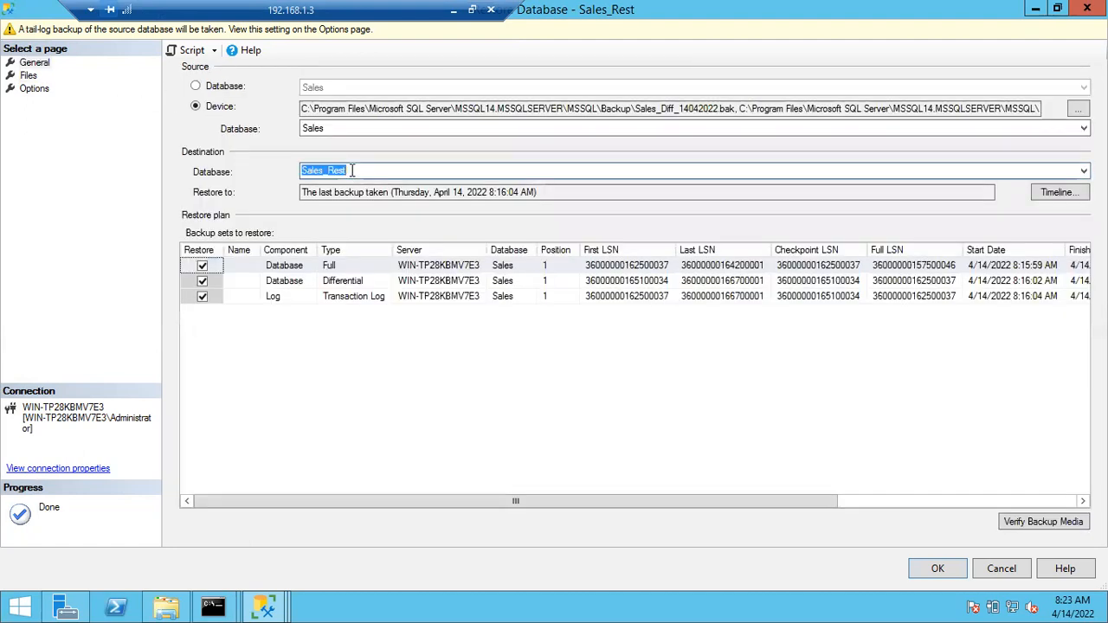
pyautogui.click(28, 77)
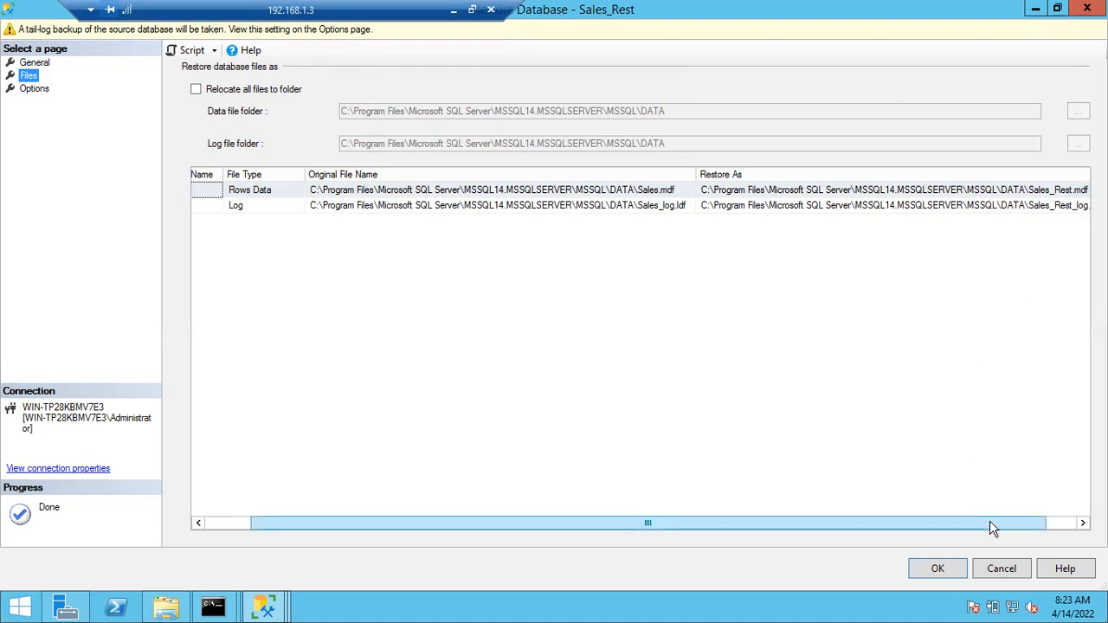
pyautogui.moveTo(993, 526); pyautogui.dragTo(1015, 524)
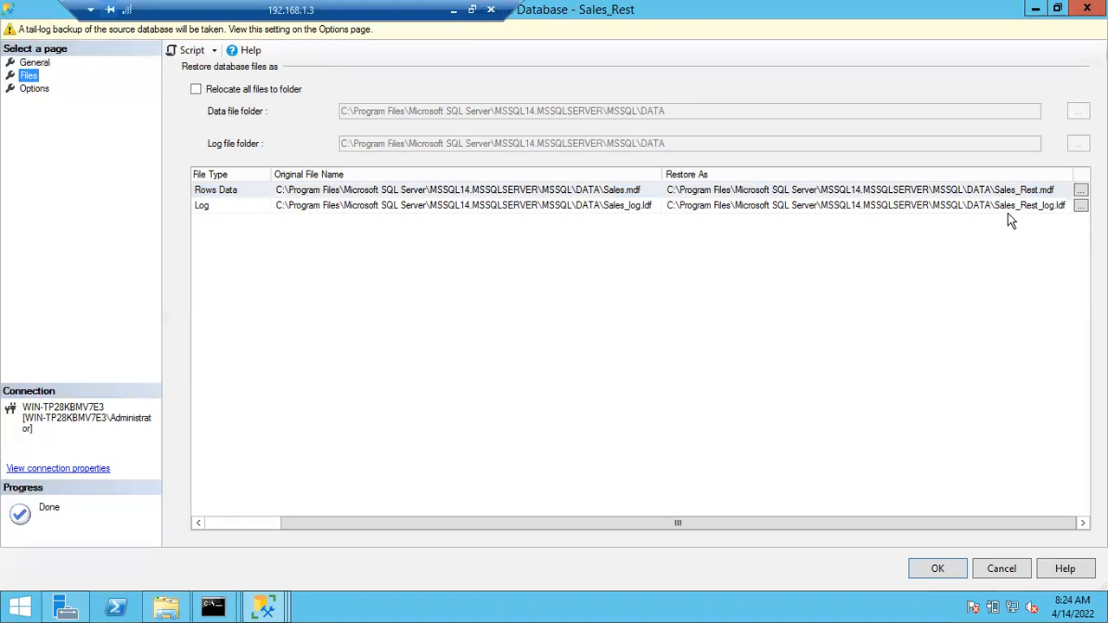
# - Compare the original file paths with the Restore As paths for the Sales data and log files
pyautogui.click(546, 196)
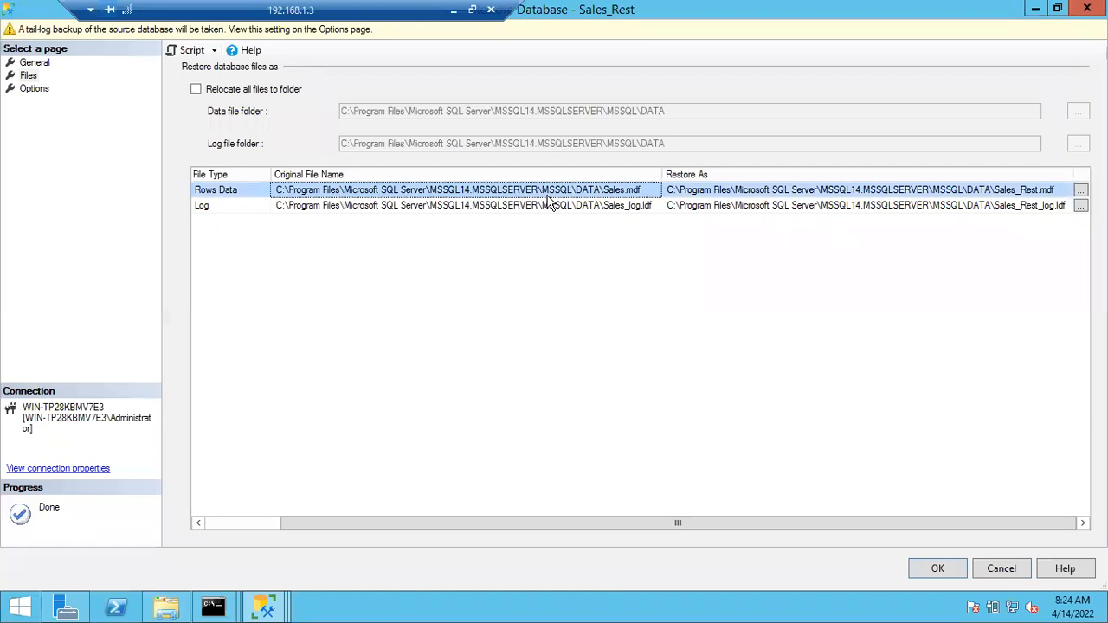
pyautogui.click(546, 208)
pyautogui.click(755, 189)
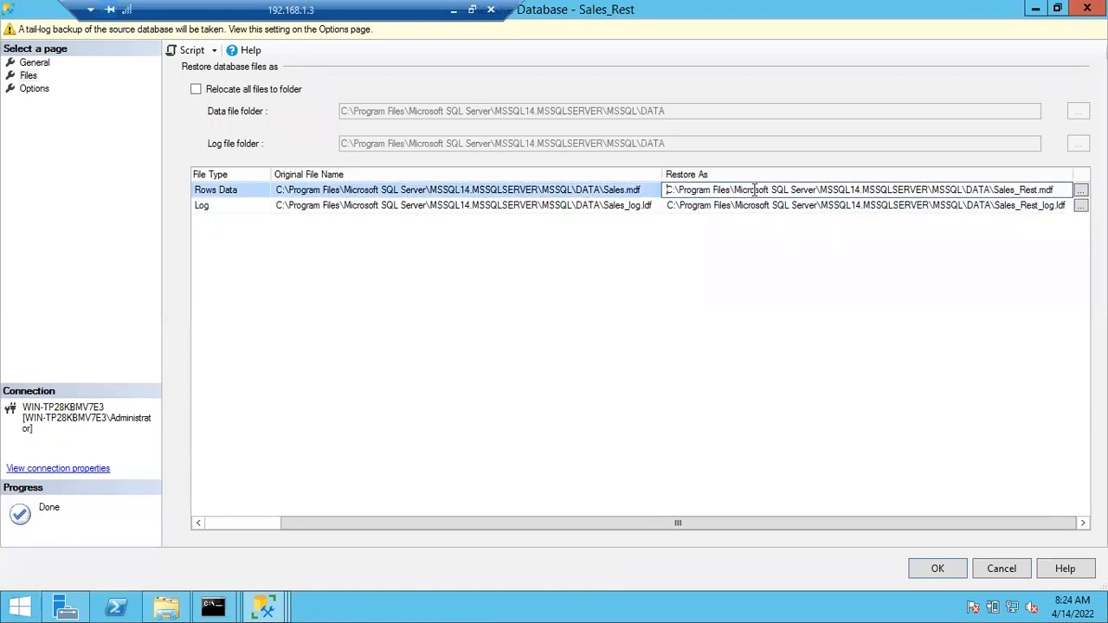
pyautogui.click(755, 208)
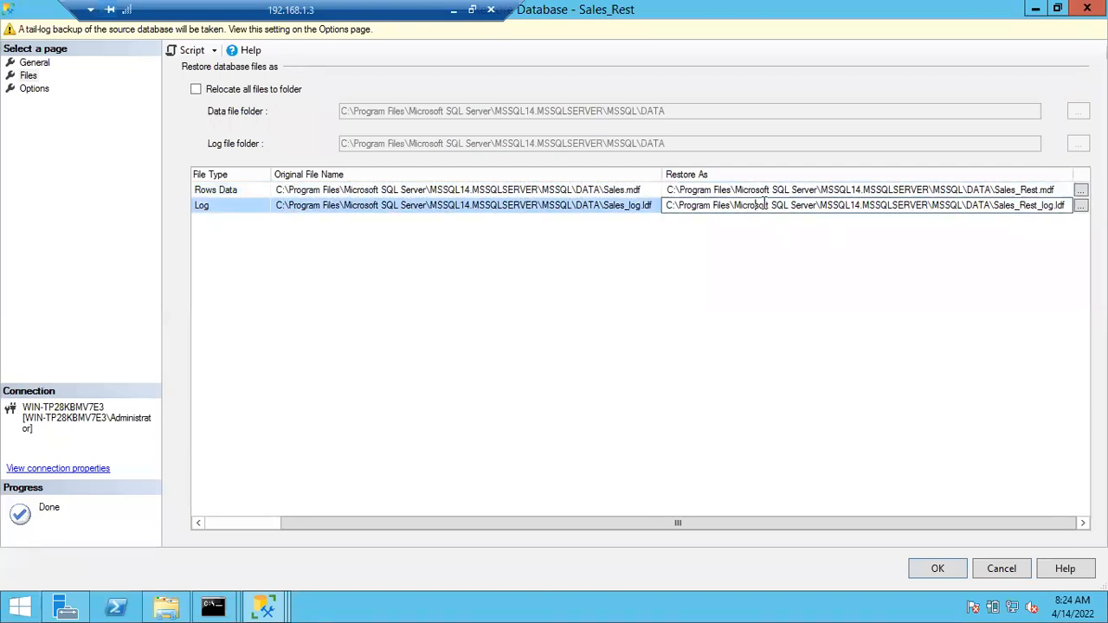
pyautogui.click(616, 192)
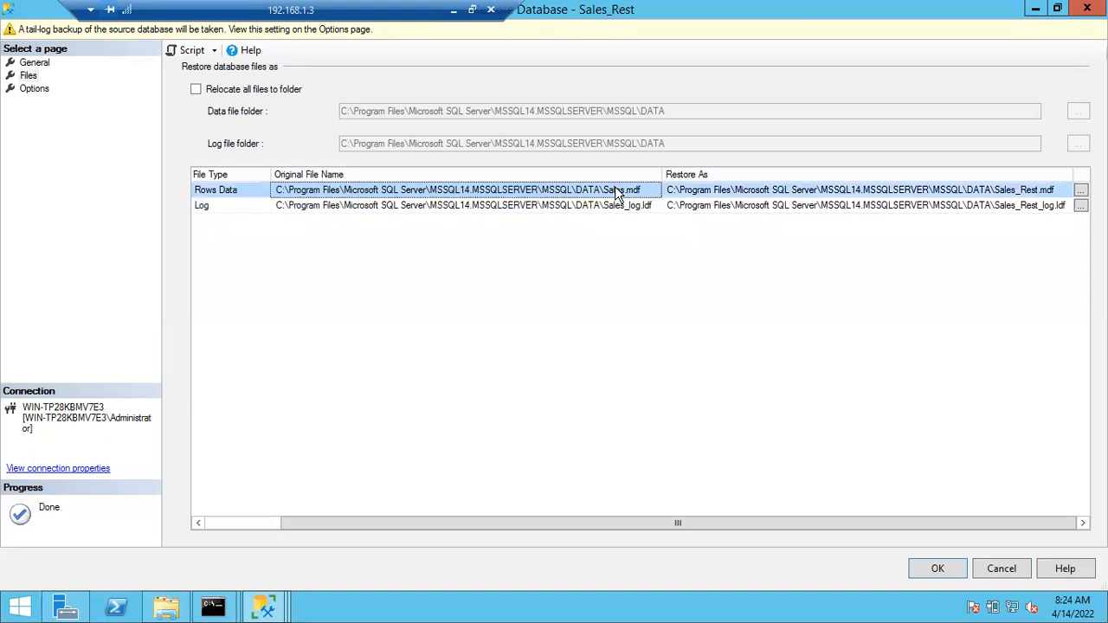
pyautogui.click(612, 208)
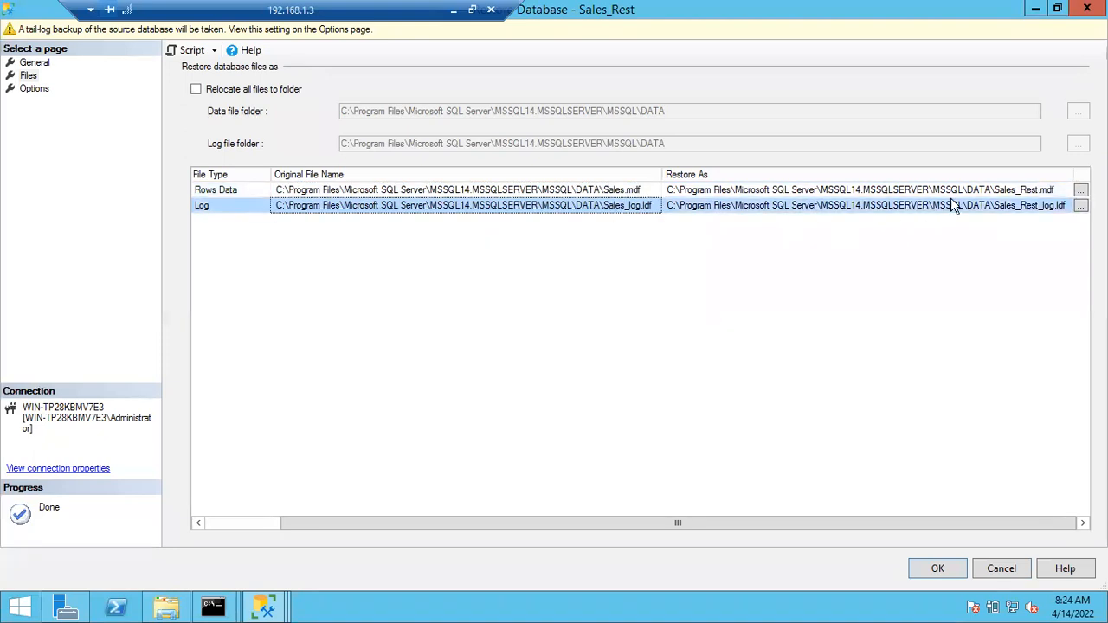
pyautogui.click(1000, 190)
pyautogui.moveTo(997, 191); pyautogui.dragTo(1063, 190)
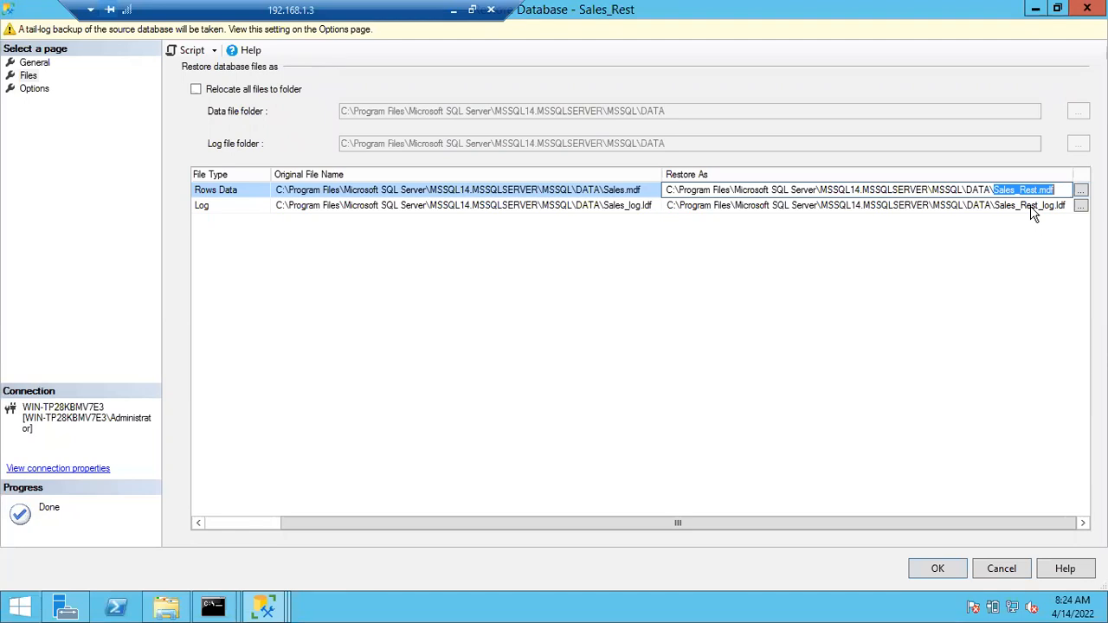
pyautogui.click(1018, 190)
pyautogui.click(580, 193)
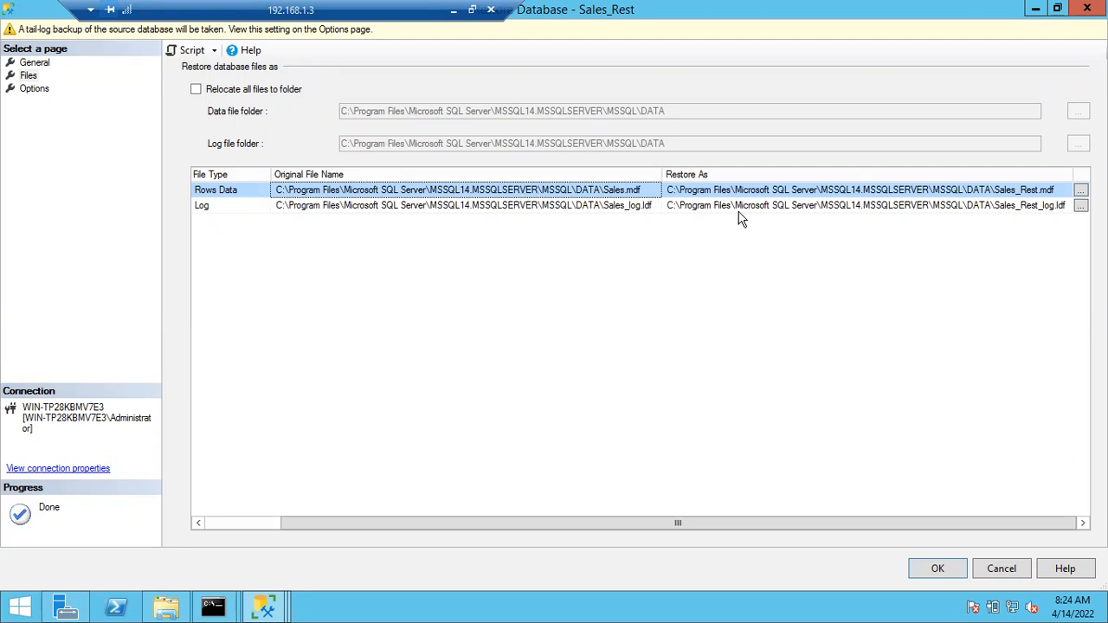
pyautogui.click(952, 206)
# - Remove "_Rest" from both Restore As paths so the files are named Sales.mdf and Sales_log.ldf
pyautogui.click(1035, 189)
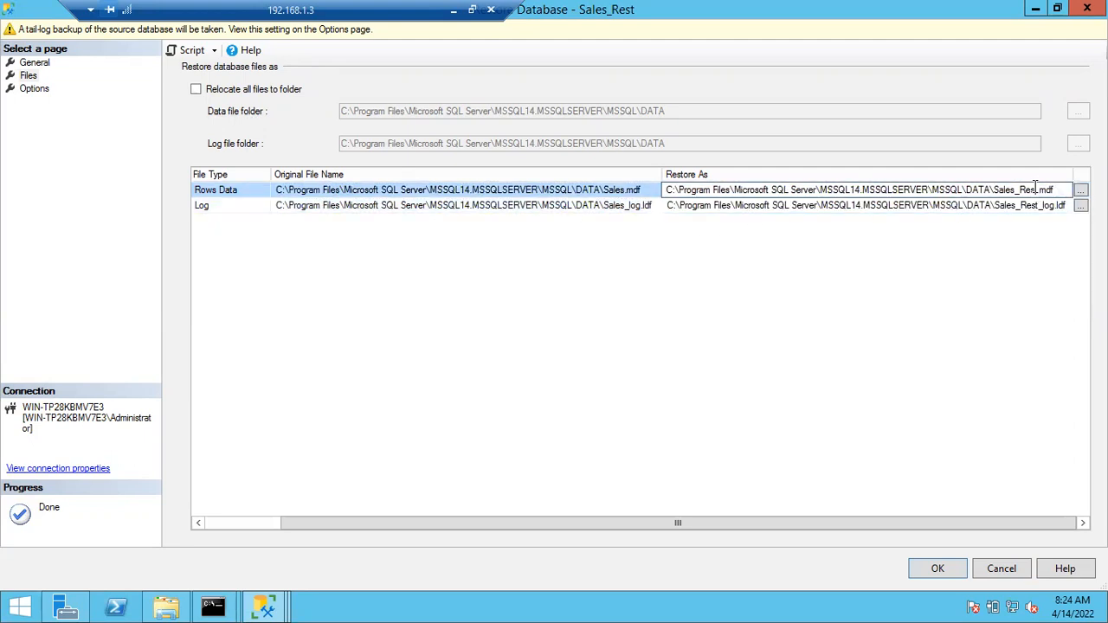
pyautogui.moveTo(996, 189); pyautogui.dragTo(1036, 190)
pyautogui.click(1031, 189)
pyautogui.moveTo(1019, 189); pyautogui.dragTo(1033, 192)
pyautogui.press('BackSpace')
pyautogui.click(1018, 205)
pyautogui.moveTo(1017, 205); pyautogui.dragTo(1042, 205)
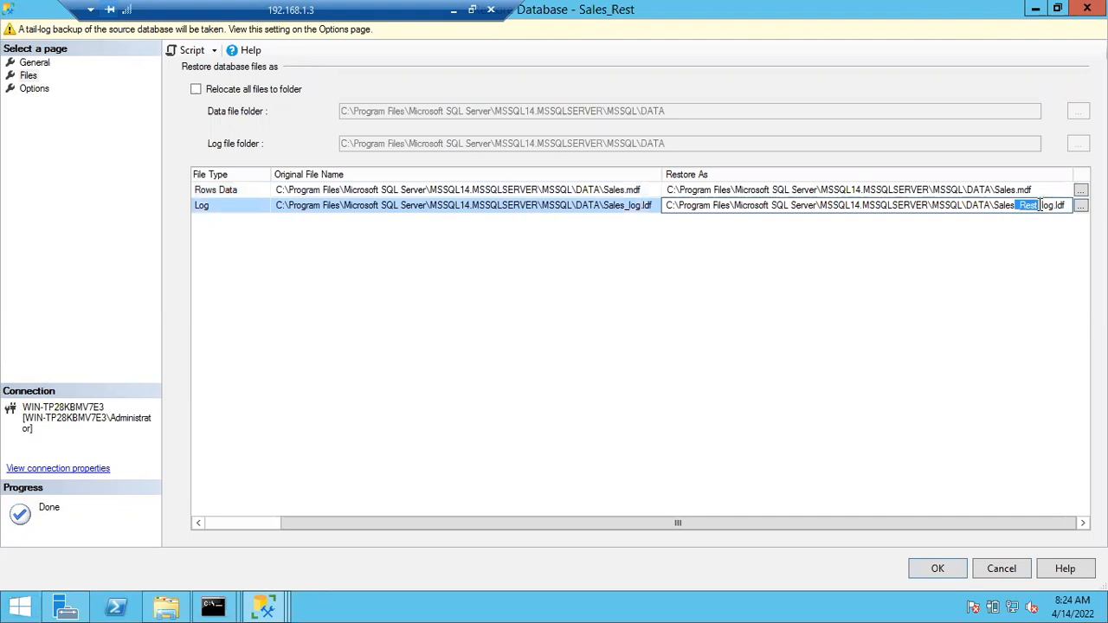
pyautogui.press('BackSpace')
pyautogui.click(1003, 251)
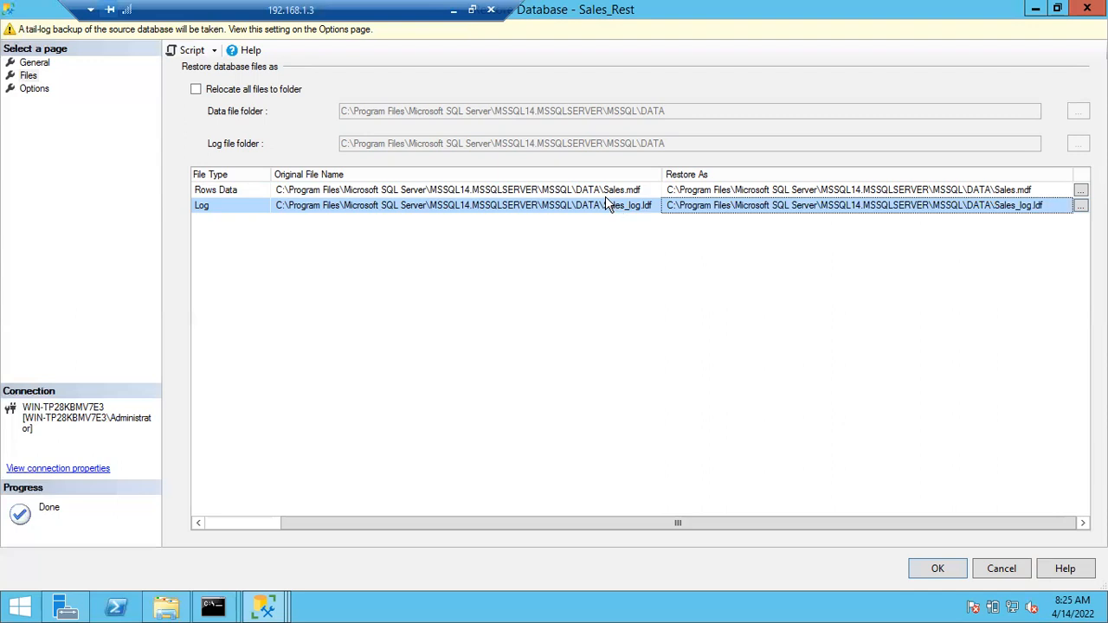
# - Rename the Restore As files to Sales_REST.mdf for the data file and Sales_REST_log.ldf for the log file
pyautogui.click(808, 189)
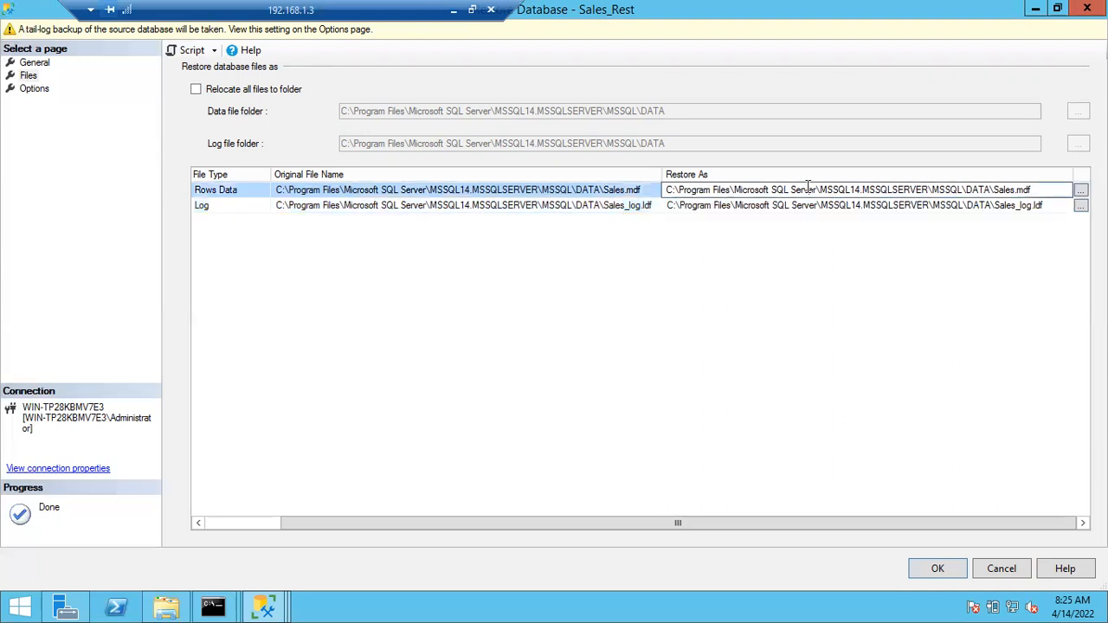
pyautogui.click(808, 205)
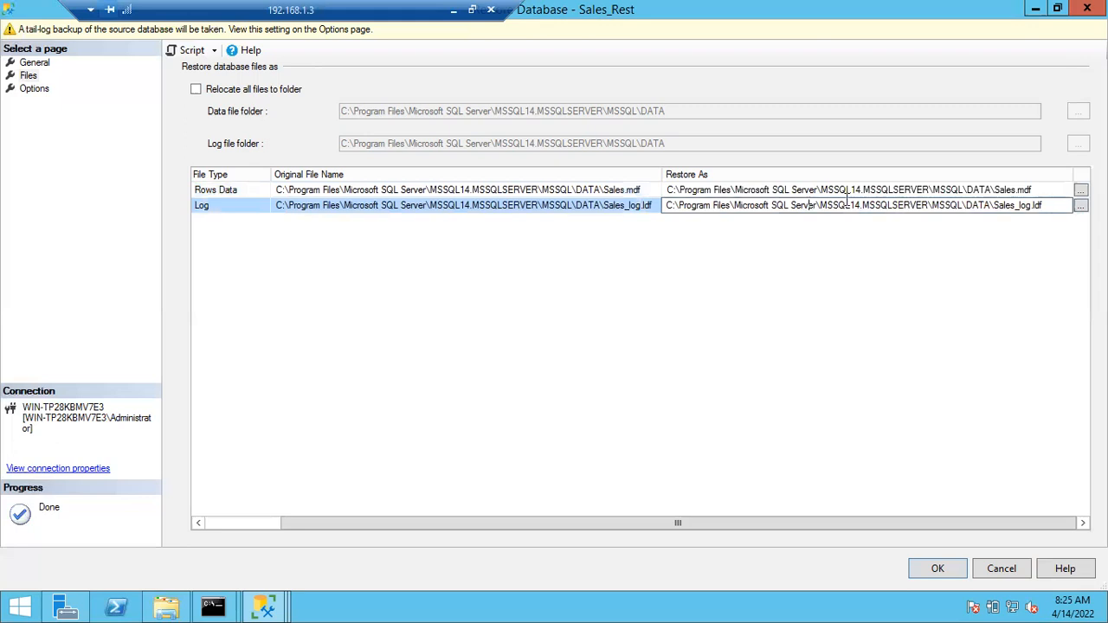
pyautogui.click(1018, 190)
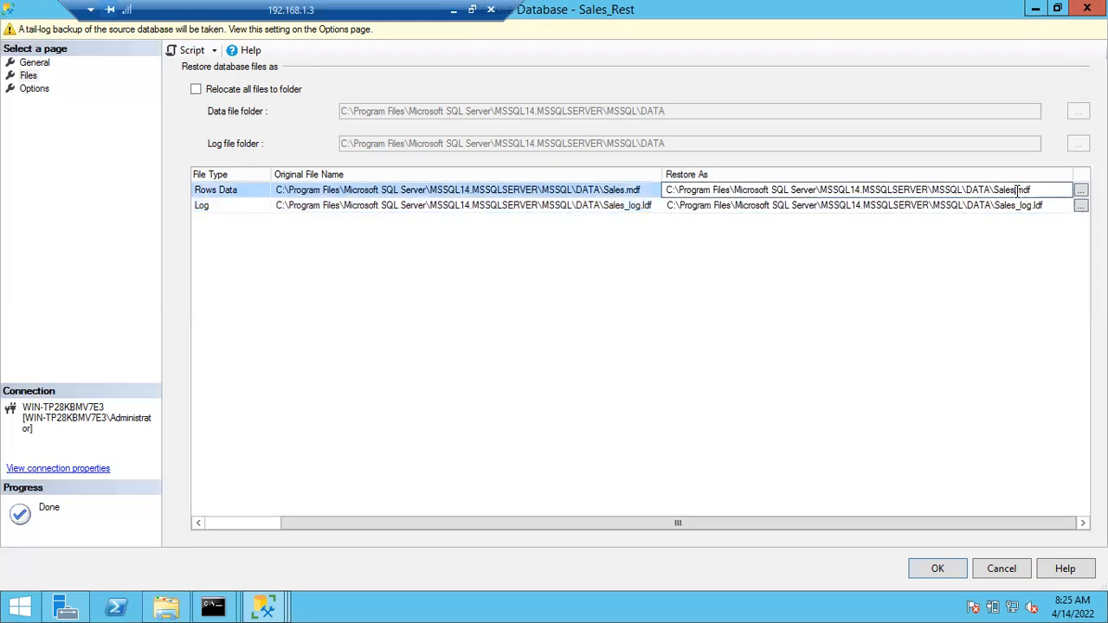
pyautogui.write('_REST')
pyautogui.click(1022, 207)
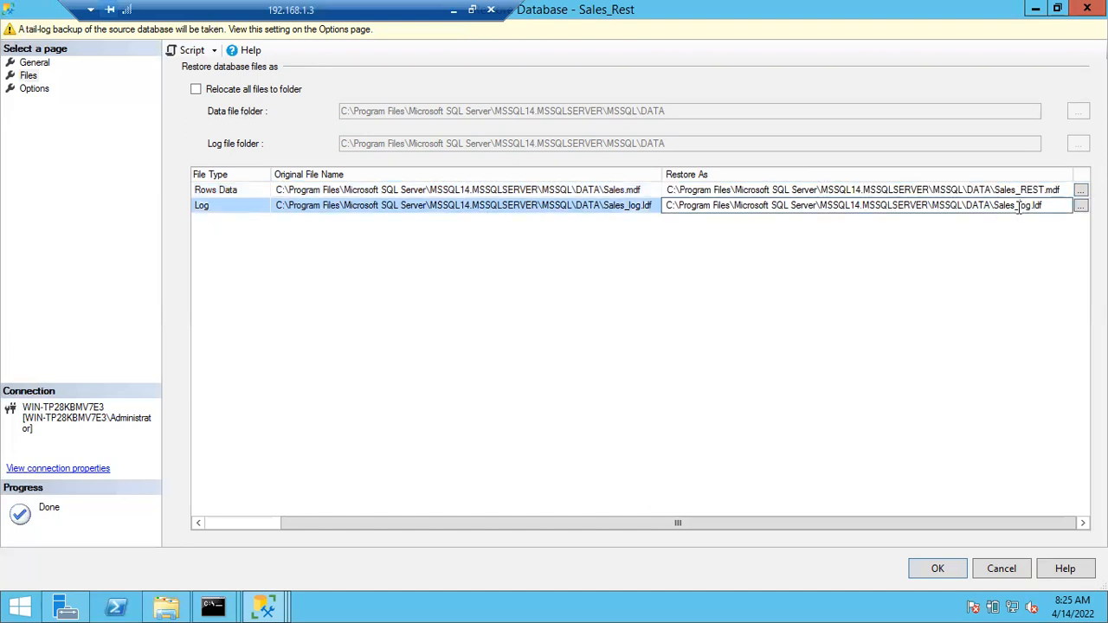
pyautogui.write('REST_')
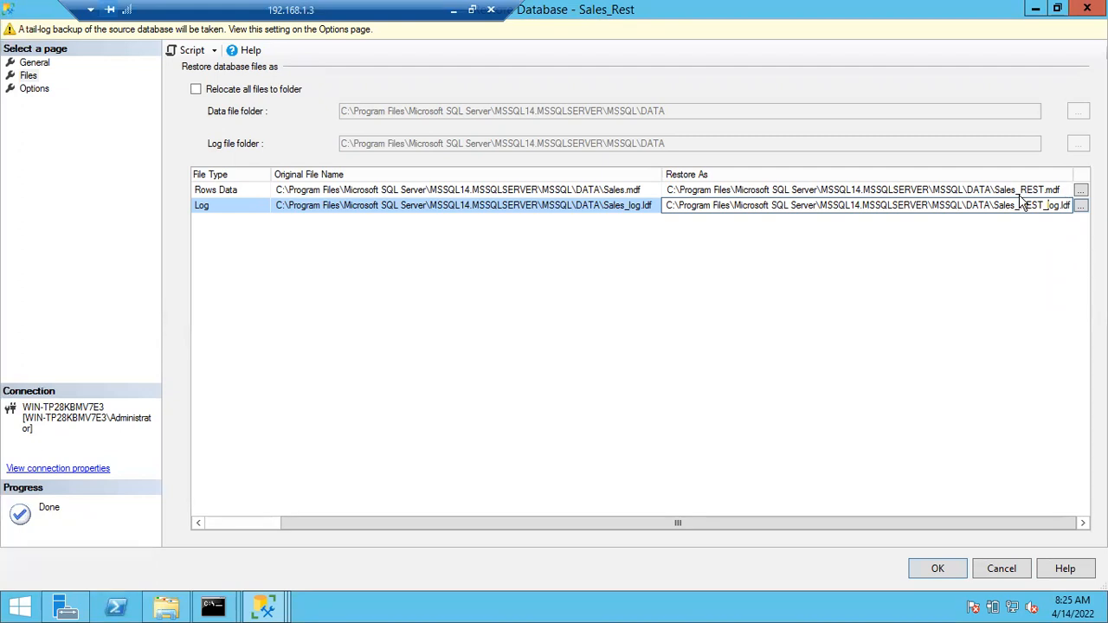
# - Review the folder and file names in the Restore As paths of the data and log files
pyautogui.click(696, 190)
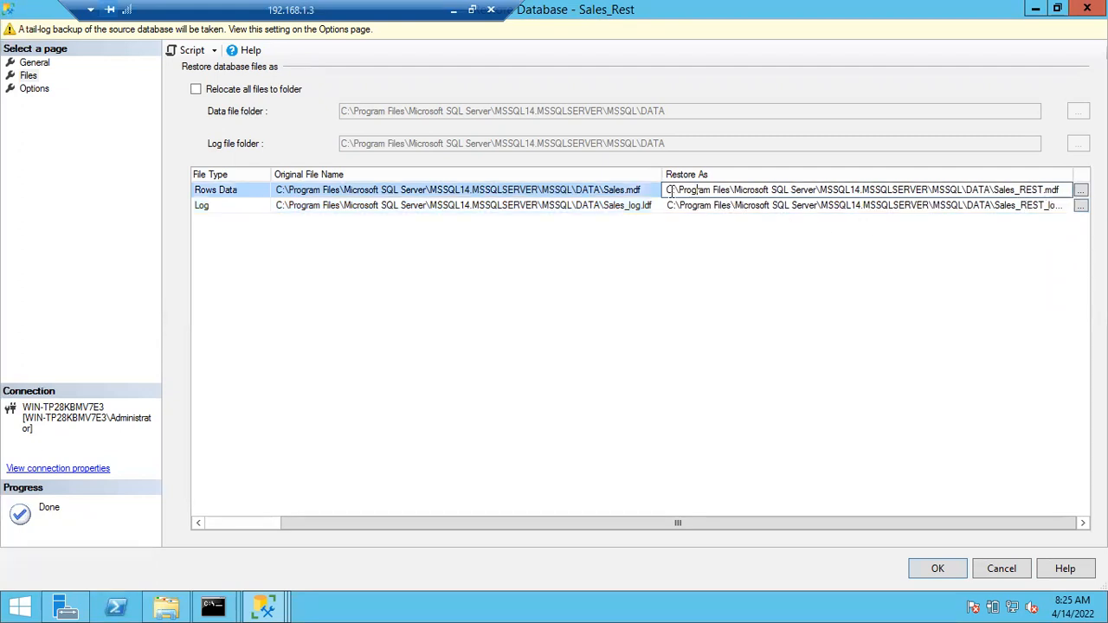
pyautogui.moveTo(668, 192); pyautogui.dragTo(822, 191)
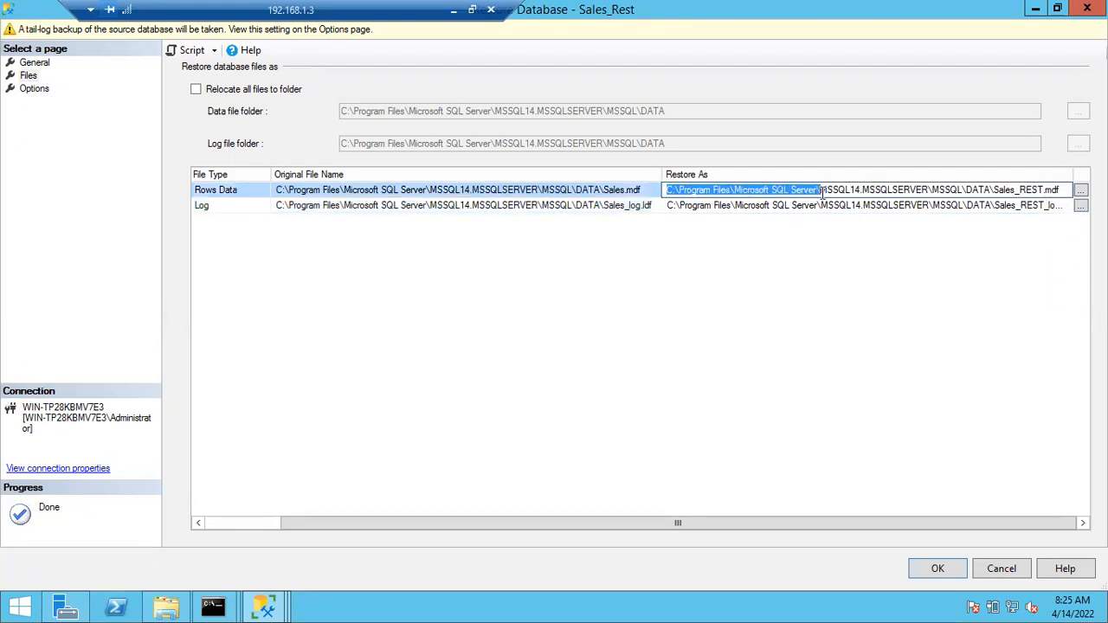
pyautogui.click(681, 205)
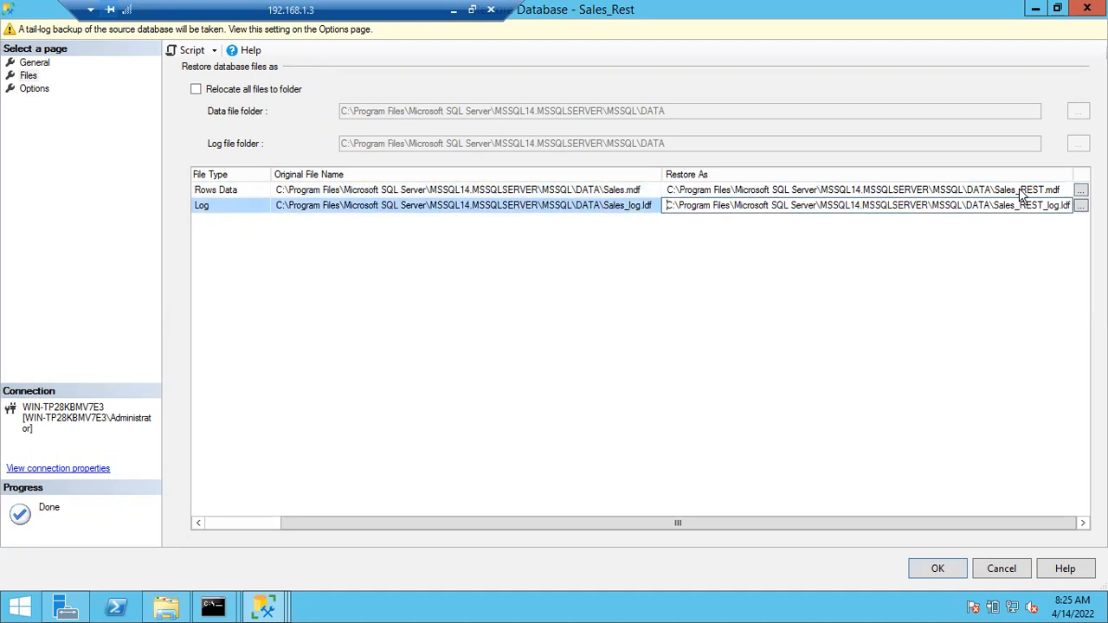
pyautogui.click(667, 188)
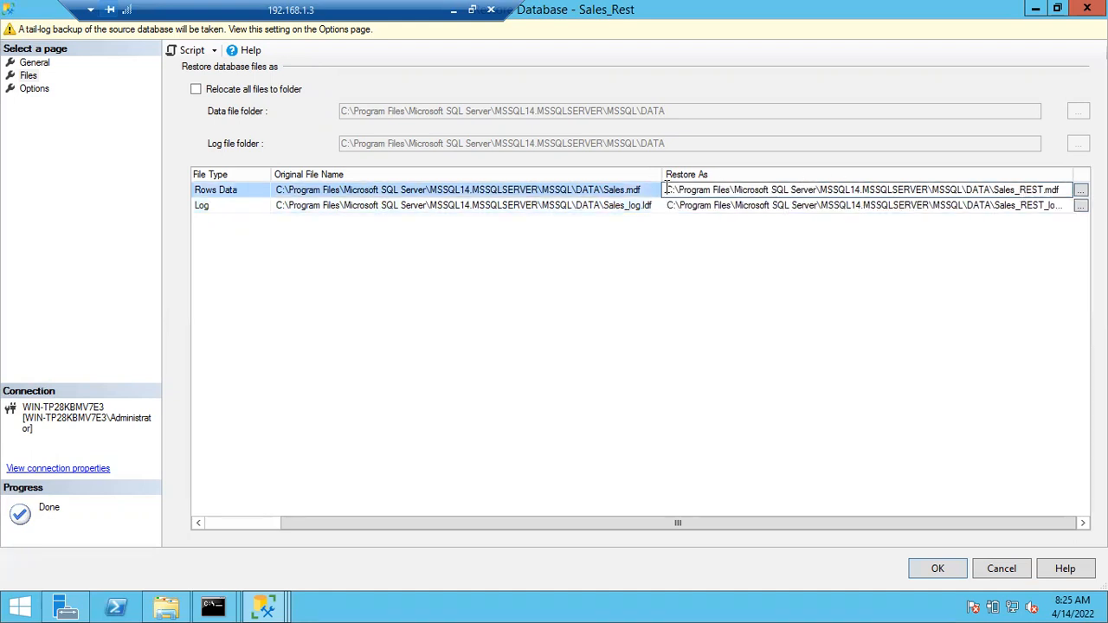
pyautogui.moveTo(668, 190); pyautogui.dragTo(1067, 192)
pyautogui.click(1019, 205)
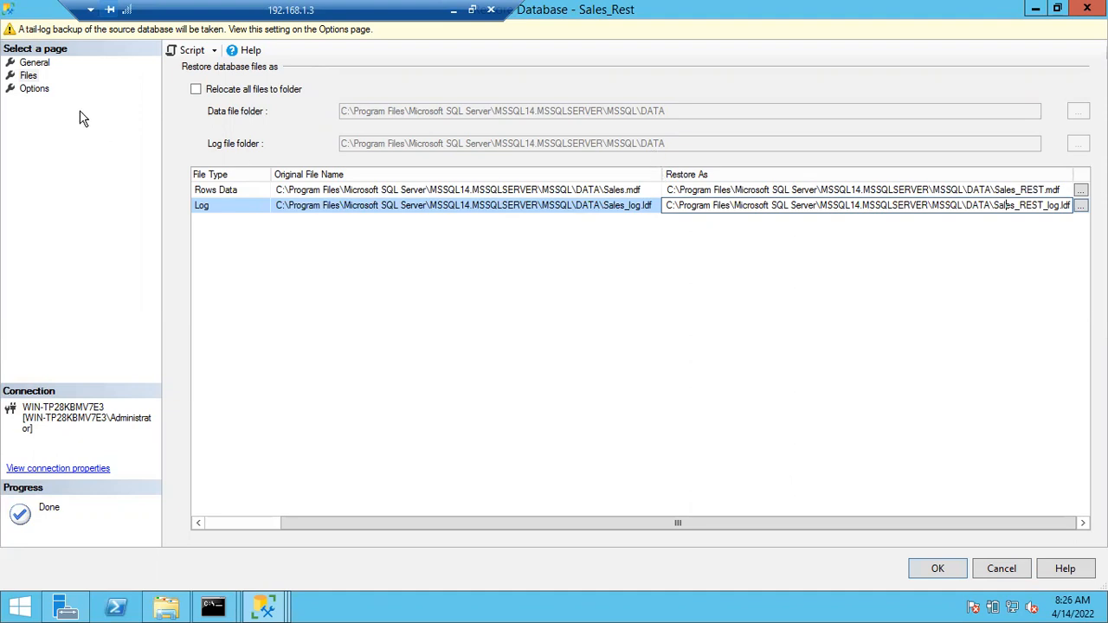
# - Turn off the tail-log backup before restore and keep the recovery state at RESTORE WITH RECOVERY
pyautogui.click(28, 90)
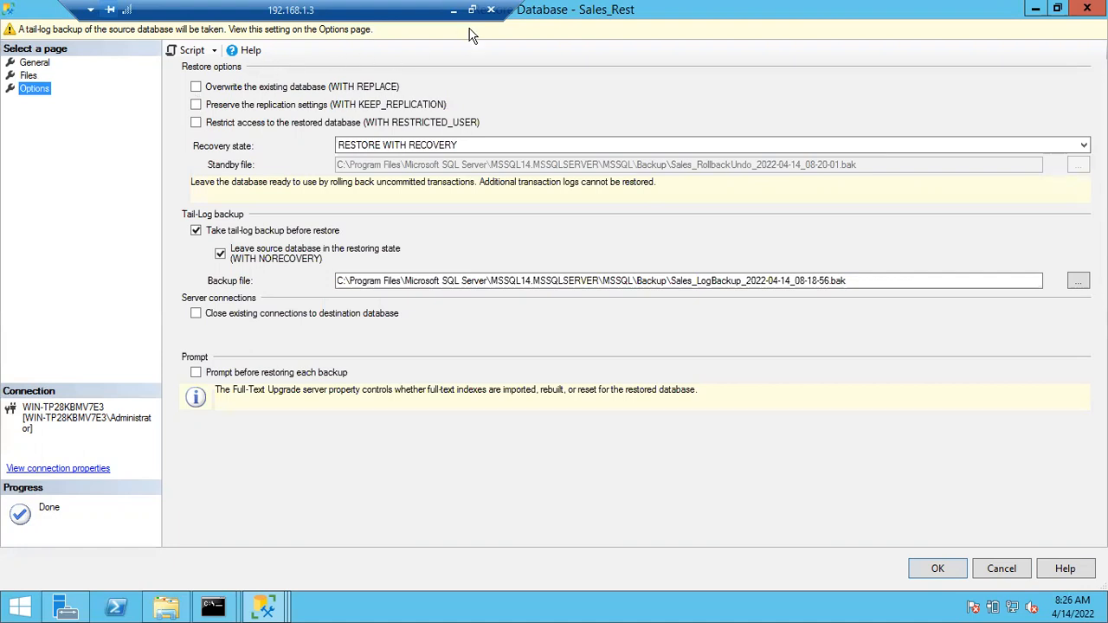
pyautogui.click(212, 230)
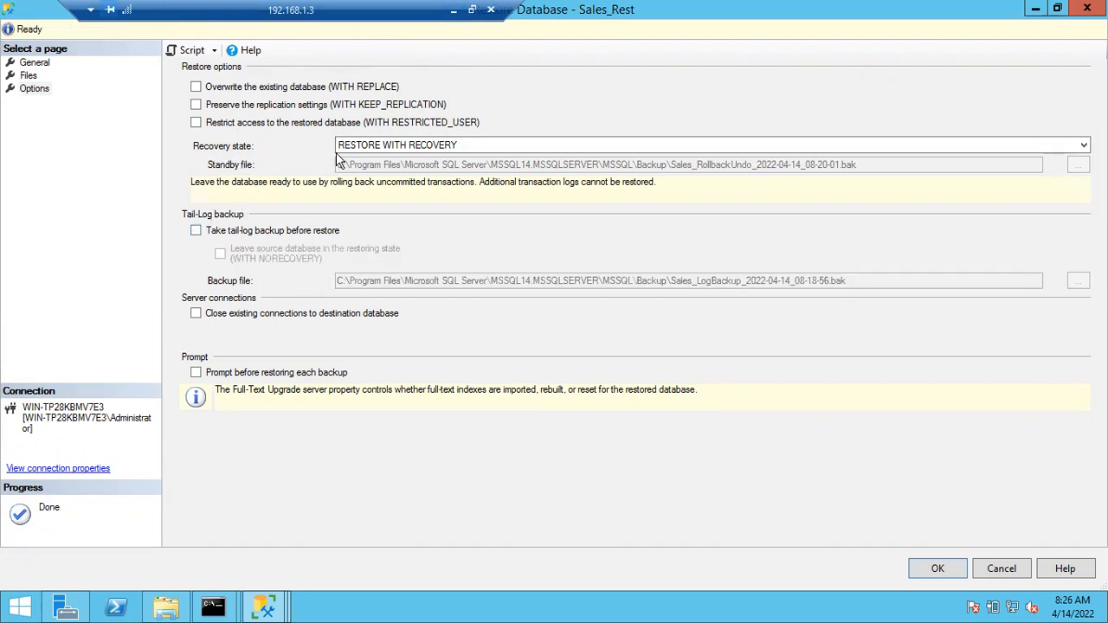
pyautogui.click(385, 145)
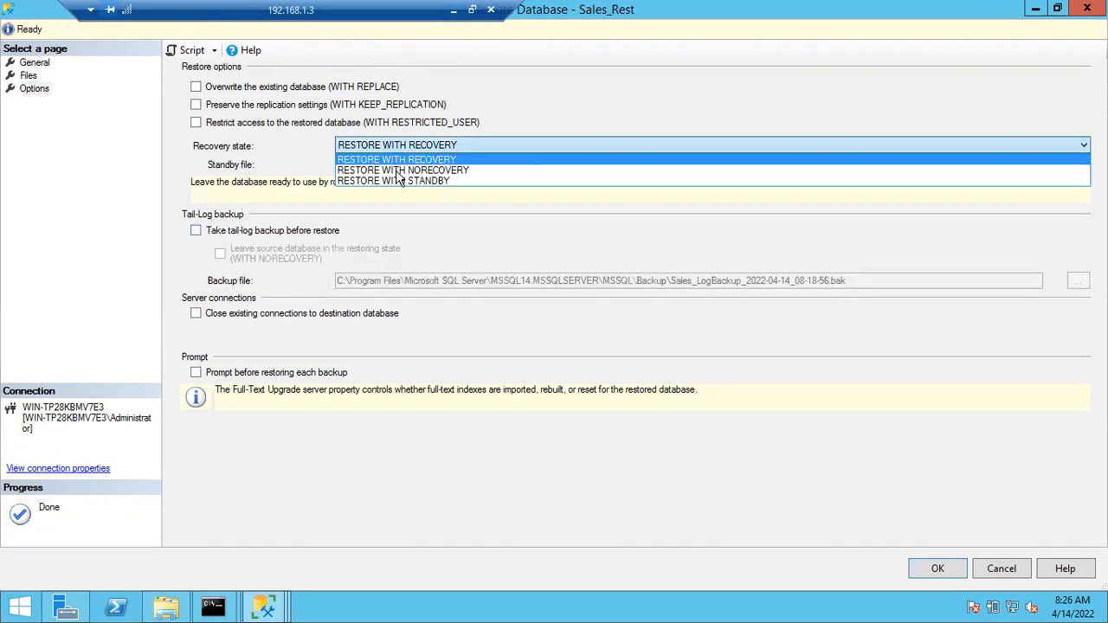
pyautogui.click(394, 147)
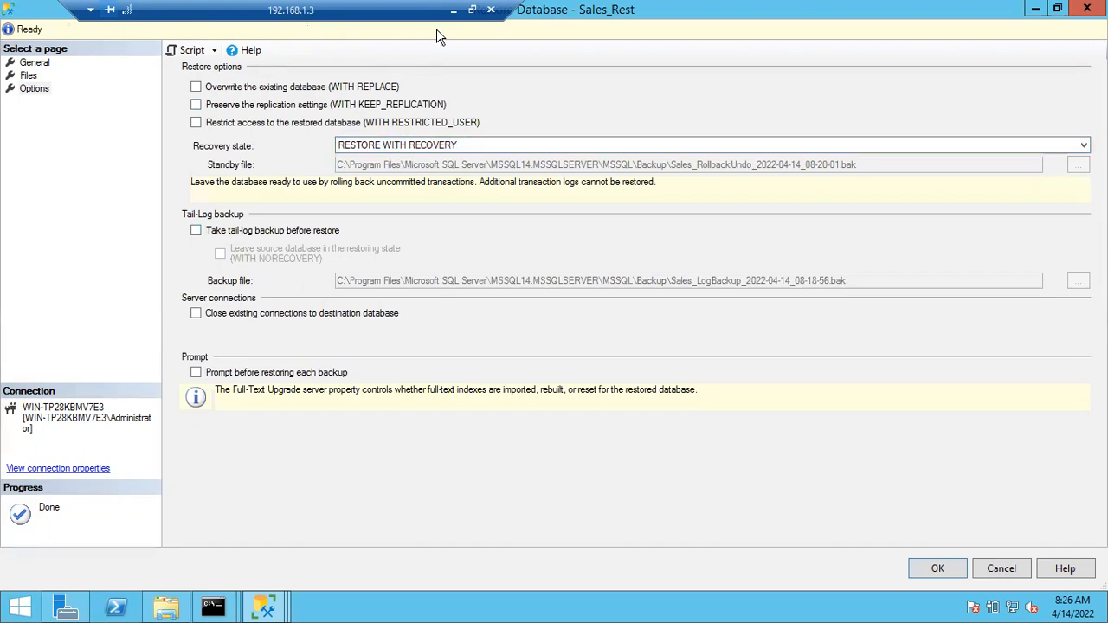
# - Switch to the Notepad notes and add the heading "Recovery States" below "Jump into the Restores"
pyautogui.click(454, 11)
pyautogui.click(776, 607)
pyautogui.click(516, 451)
pyautogui.press('Return')
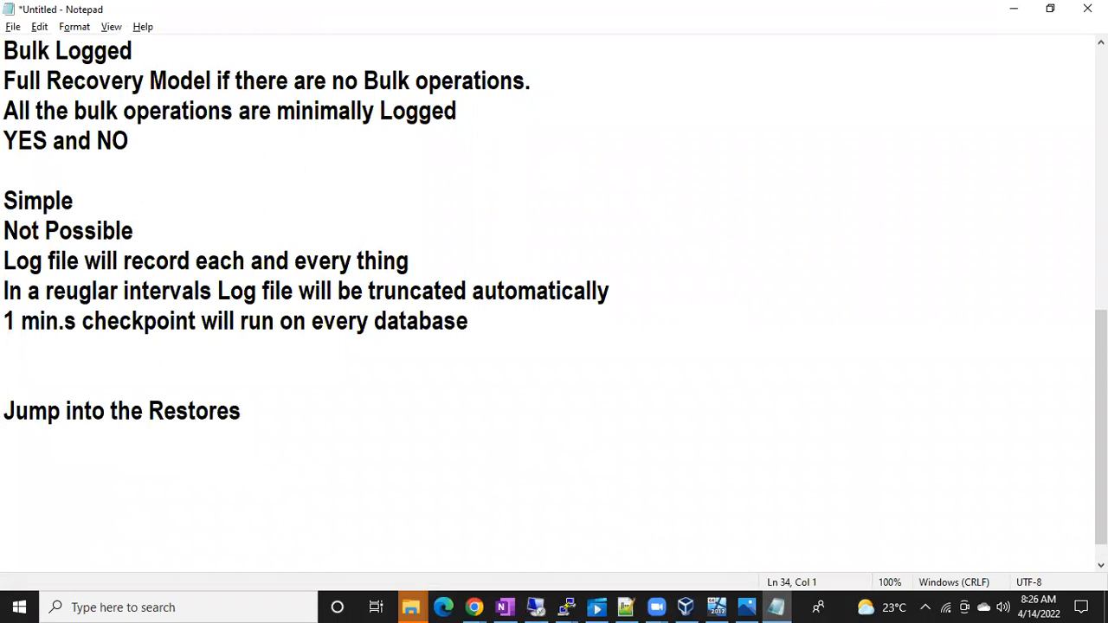
pyautogui.write('Recor')
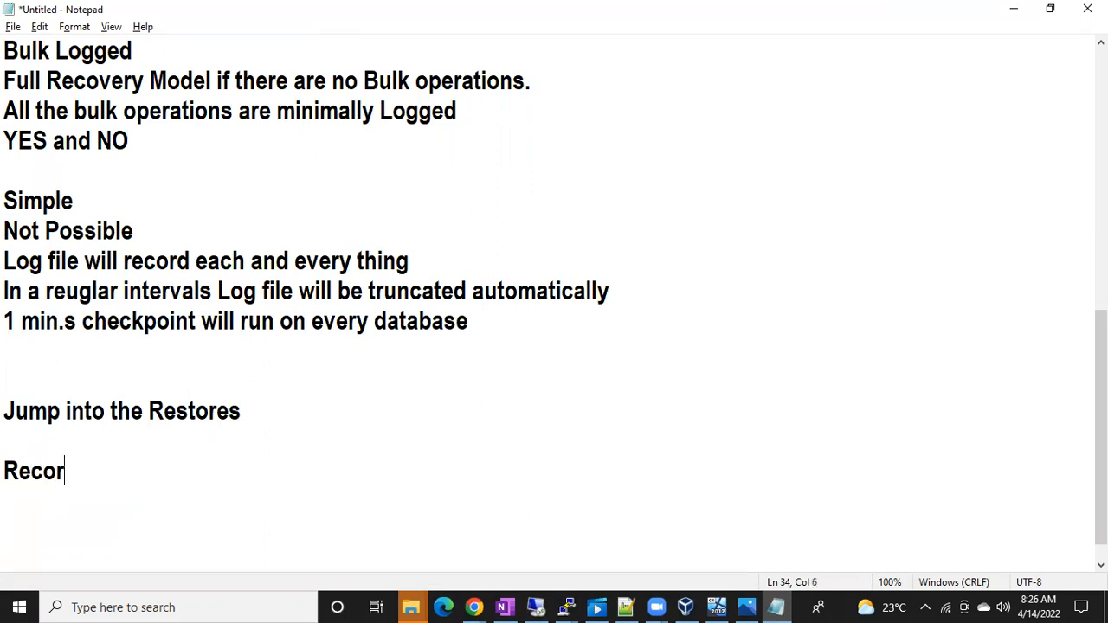
pyautogui.press('BackSpace')
pyautogui.write('very States')
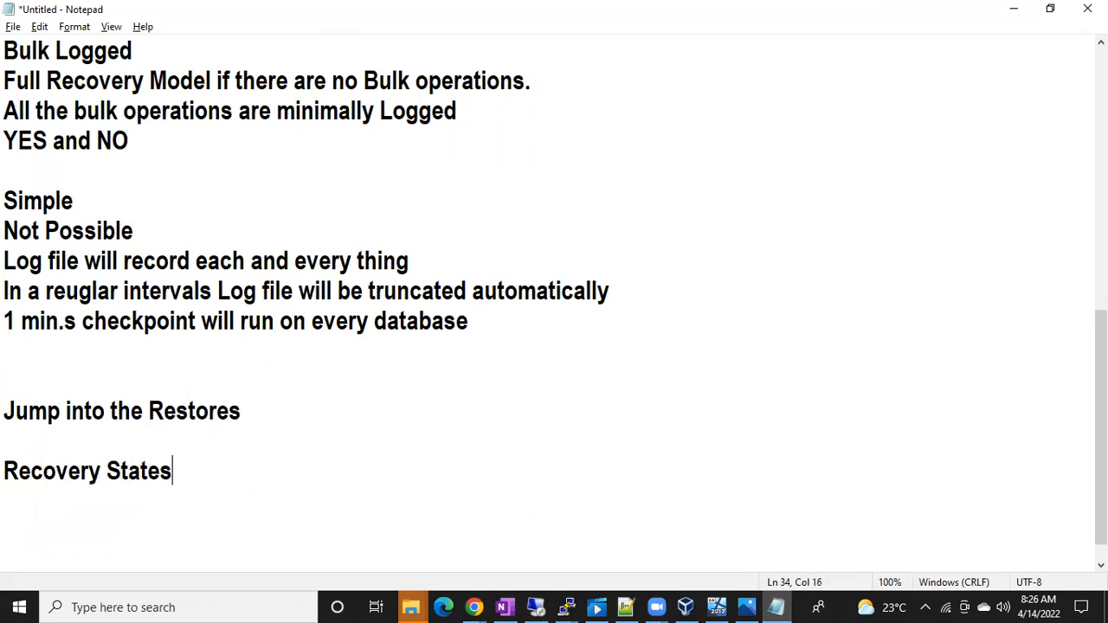
# - Add "With Recovery" as the first entry on a new line below the "Recovery States" heading
pyautogui.press('Return')
pyautogui.write('Wi')
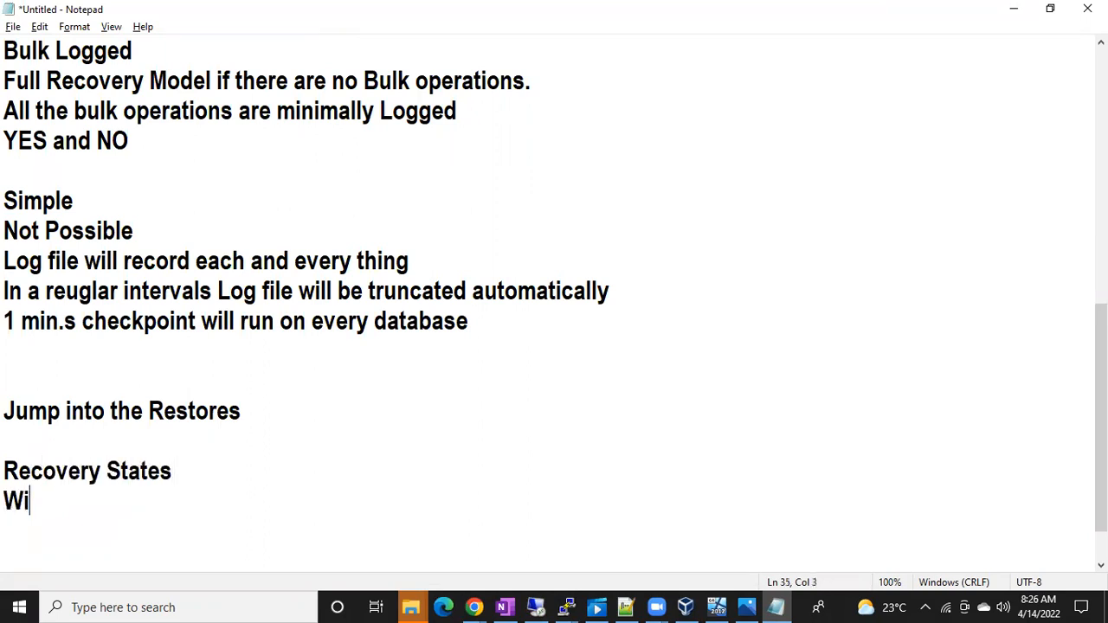
pyautogui.write('th Recovery')
pyautogui.press('Return')
# - Add the recovery states "With No Recovery" and "With Stand By" on separate lines below "With Recovery"
pyautogui.write('Re')
pyautogui.press('BackSpace')
pyautogui.press('BackSpace')
pyautogui.write('With')
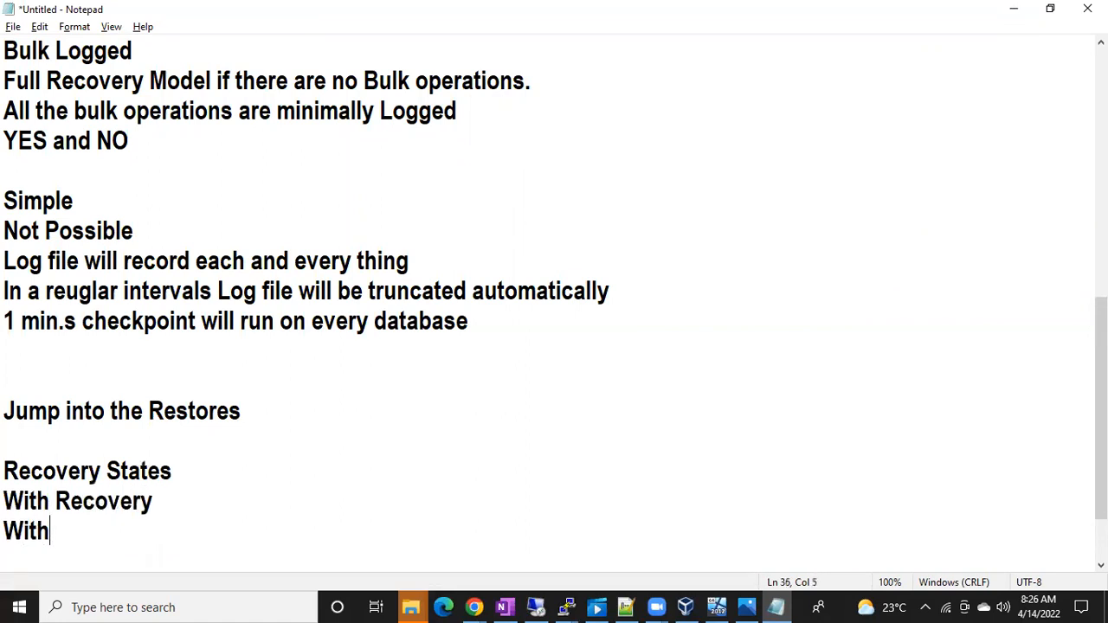
pyautogui.write(' No Reocver')
pyautogui.press('BackSpace')
pyautogui.press('BackSpace')
pyautogui.press('BackSpace')
pyautogui.press('BackSpace')
pyautogui.press('BackSpace')
pyautogui.write('covery')
pyautogui.press('Return')
pyautogui.write('With Stand By')
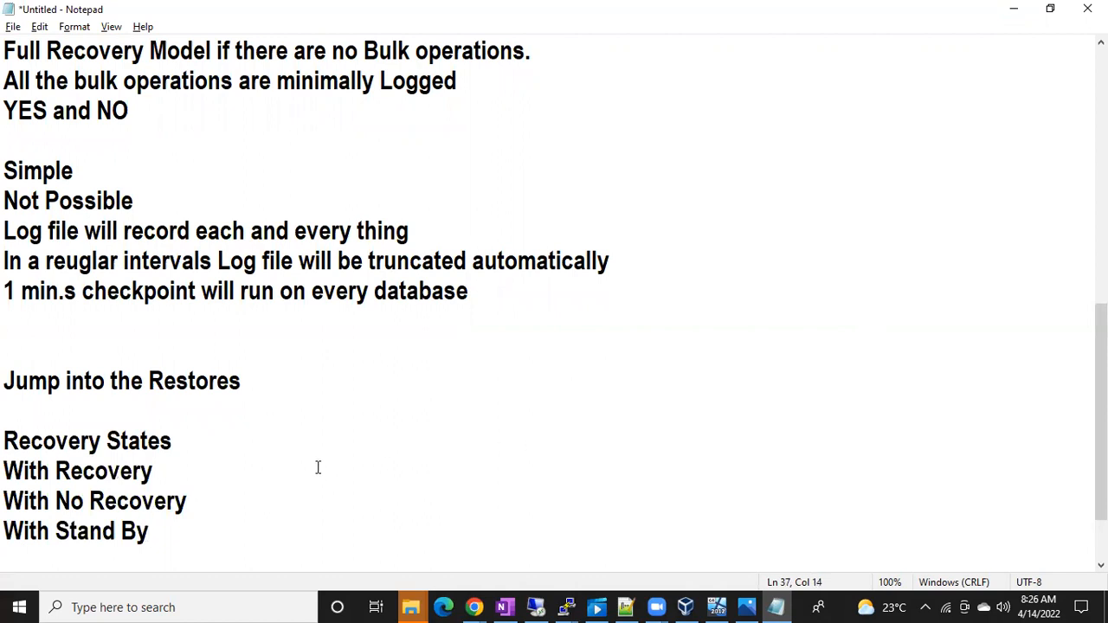
pyautogui.click(201, 477)
pyautogui.moveTo(164, 478); pyautogui.dragTo(3, 474)
pyautogui.moveTo(188, 503); pyautogui.dragTo(7, 507)
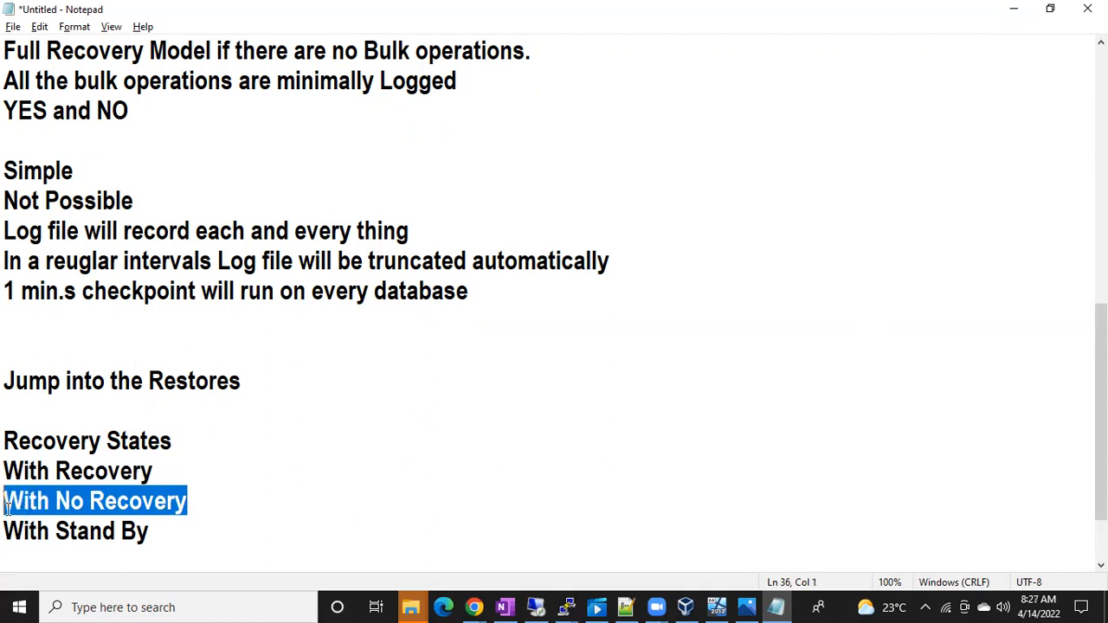
# - Insert the line "1 Full+1 Diff+9 Log Backup+1 Tail Log Backup" directly below "With No Recovery"
pyautogui.click(199, 507)
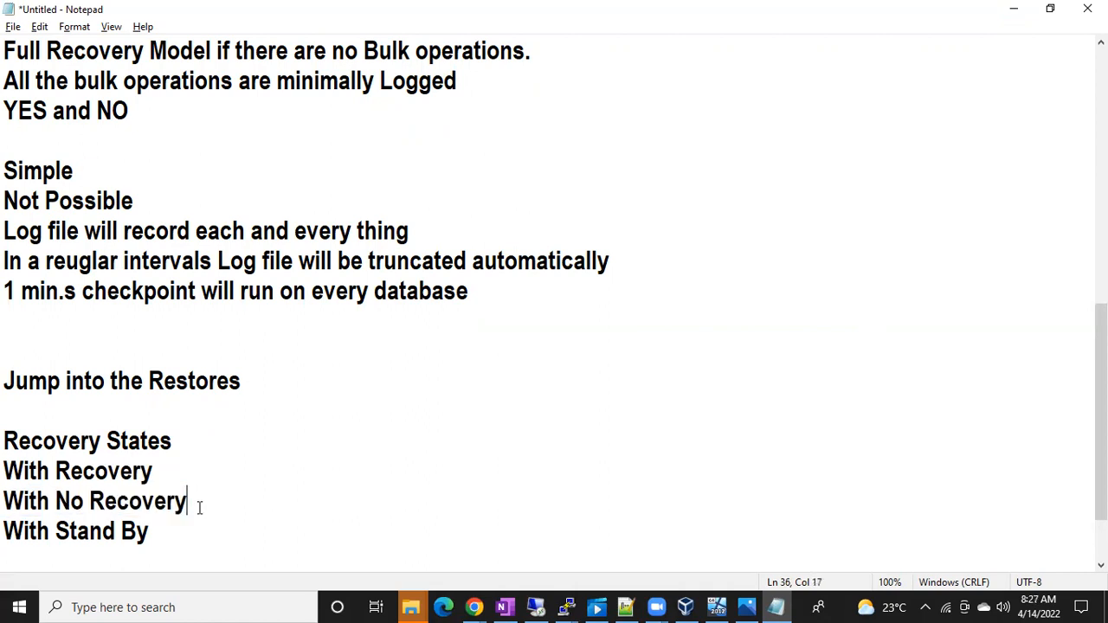
pyautogui.press('Return')
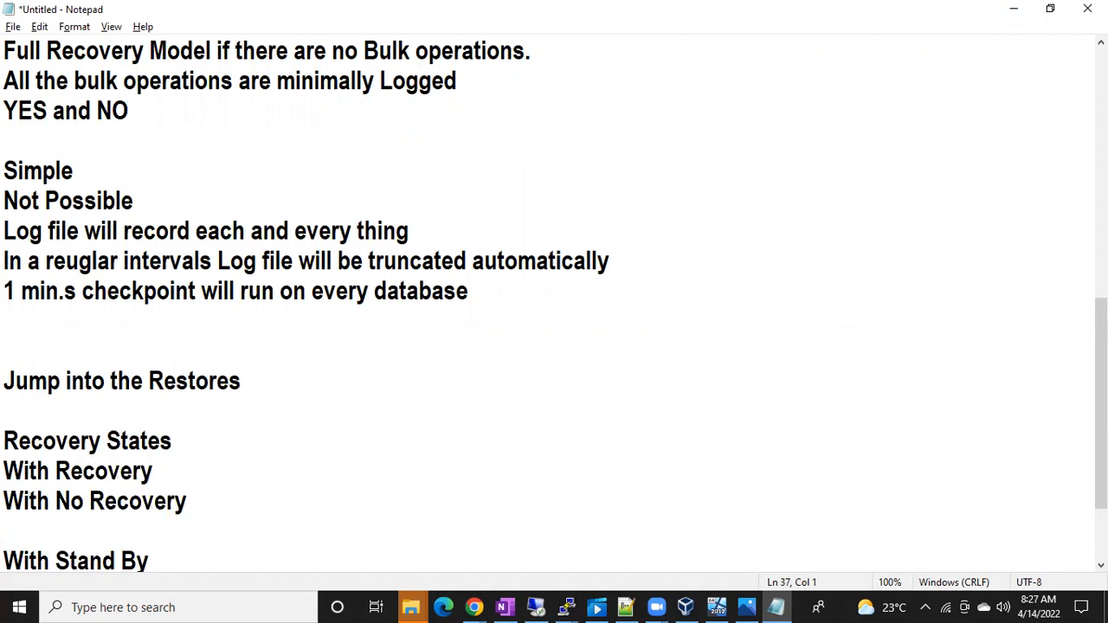
pyautogui.write('1 Full+1 Di')
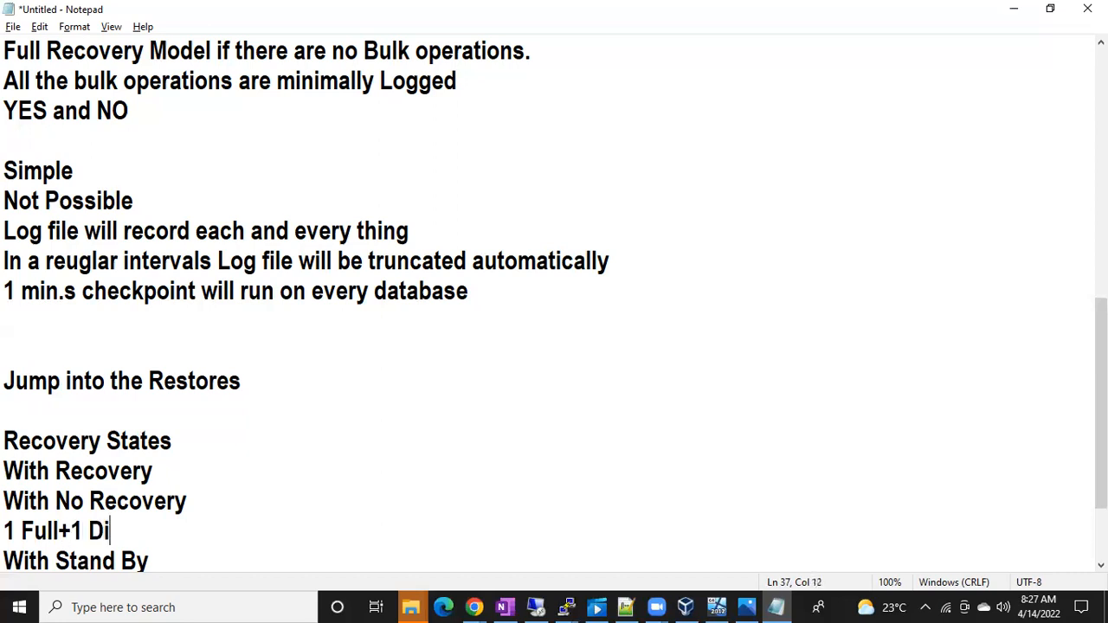
pyautogui.write('ff+9 ')
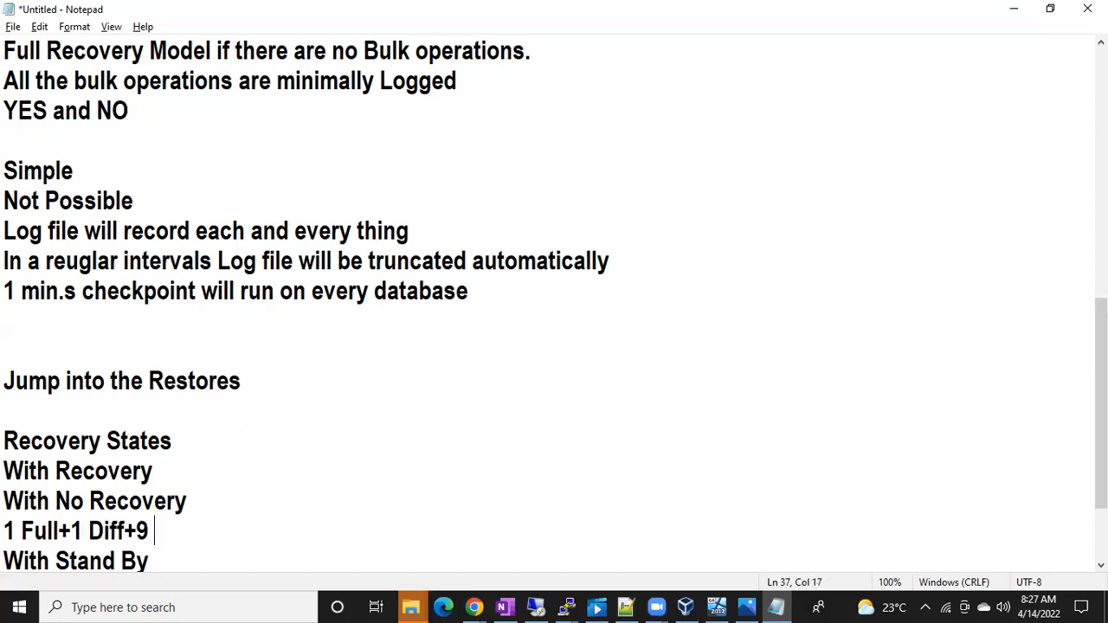
pyautogui.write('Log Bac')
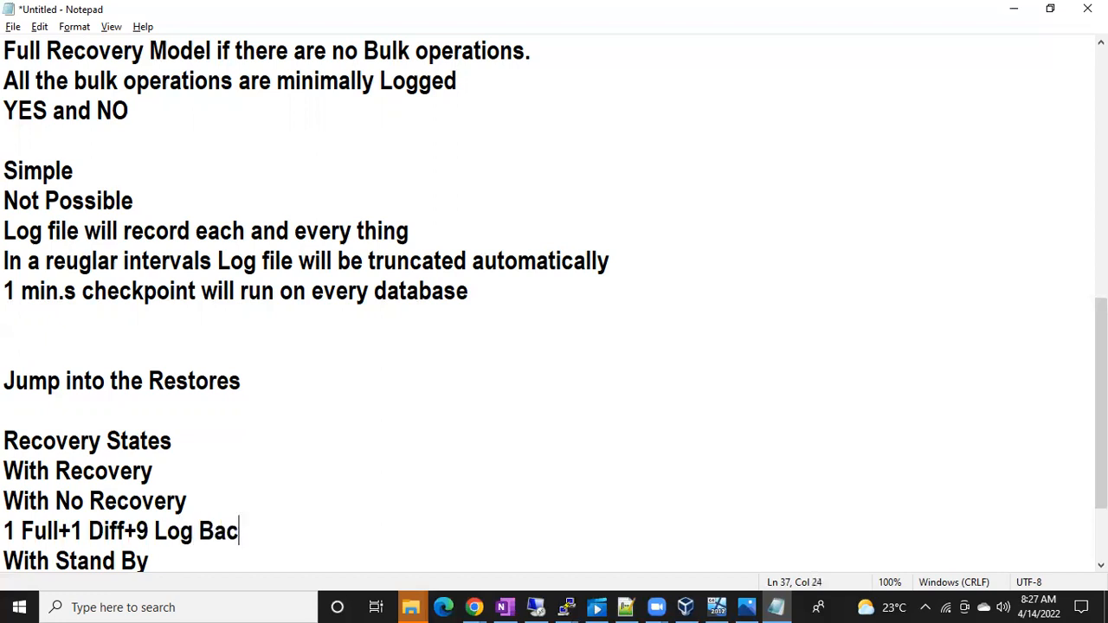
pyautogui.write('kup+1 ')
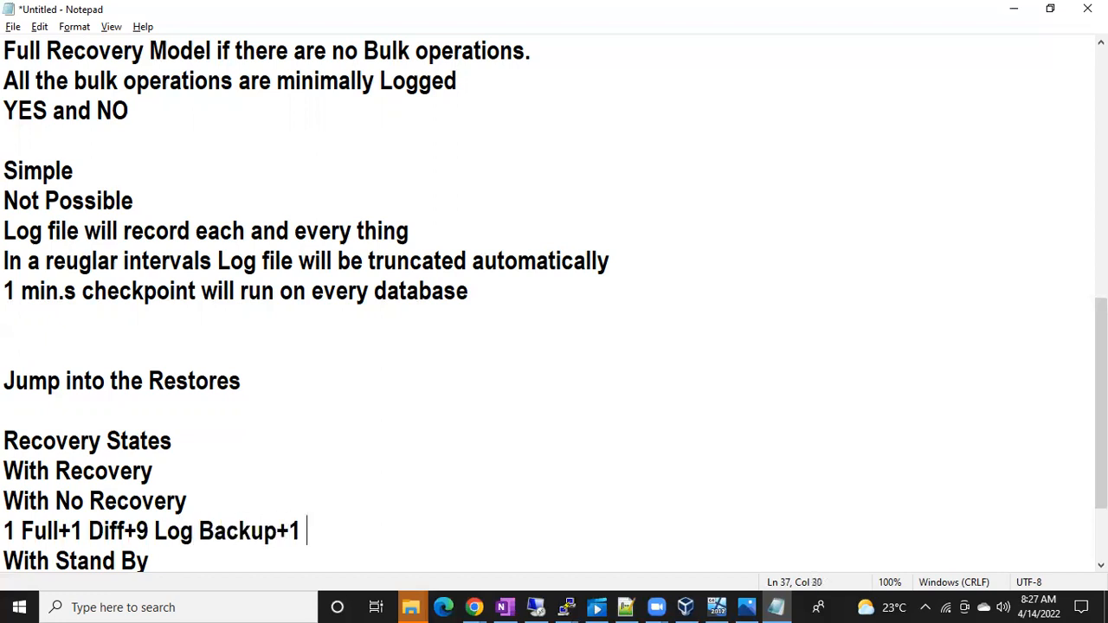
pyautogui.write('Tail Log Backup')
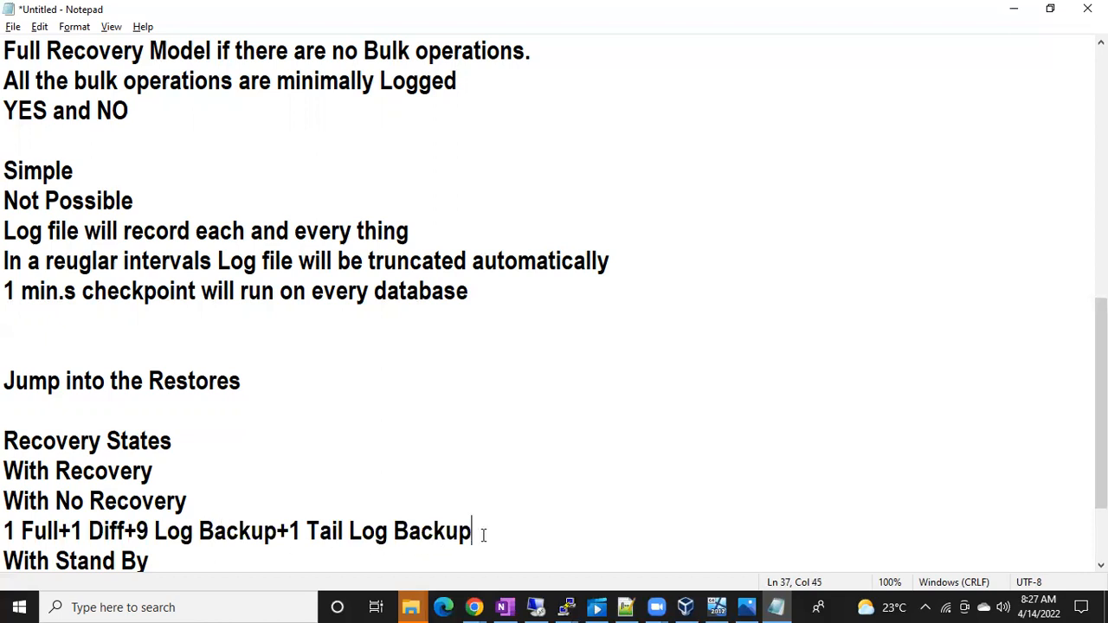
# - Remove "+1 Tail Log Backup" from the end of the backup sequence line
pyautogui.moveTo(472, 531); pyautogui.dragTo(292, 531)
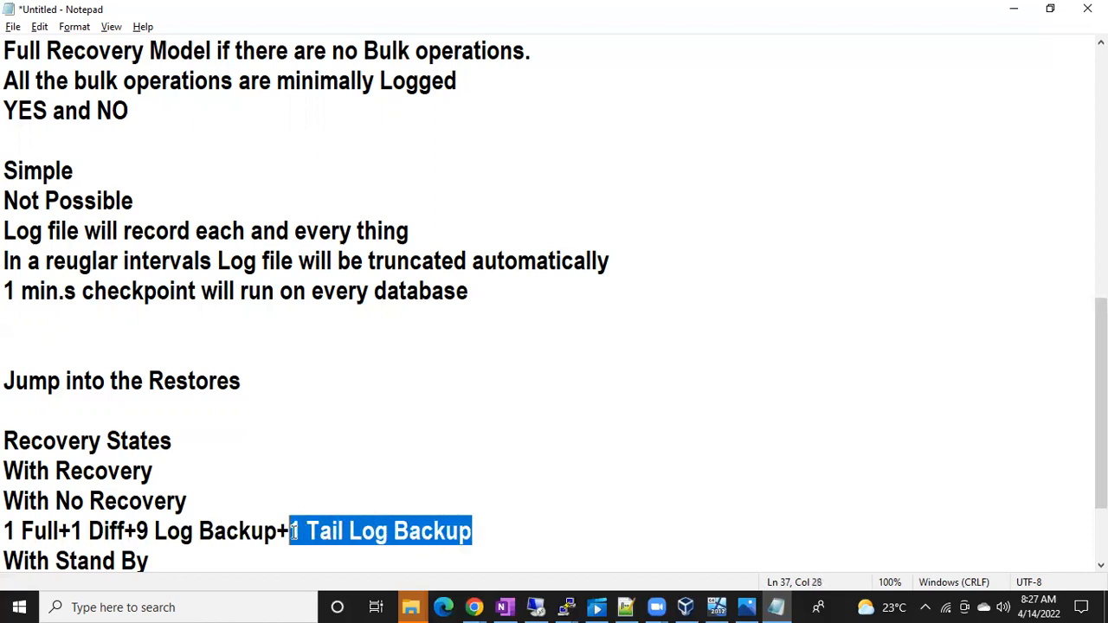
pyautogui.press('BackSpace')
pyautogui.press('BackSpace')
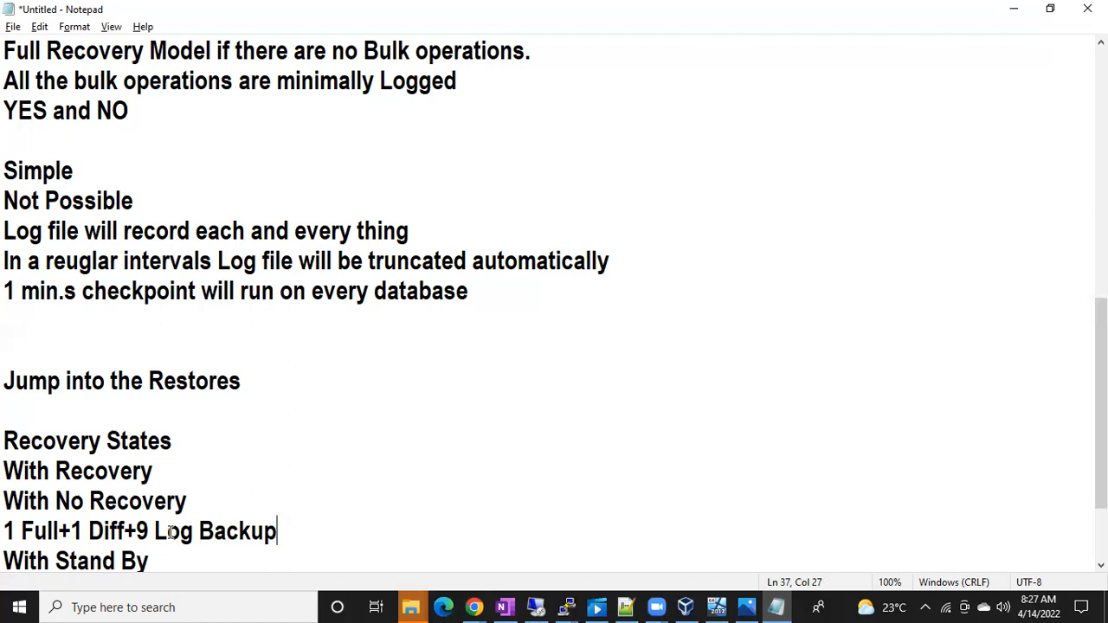
# - Insert the line "Full Backup With Norecovery" below the "1 Full+1 Diff+9 Log Backup" line
pyautogui.press('Return')
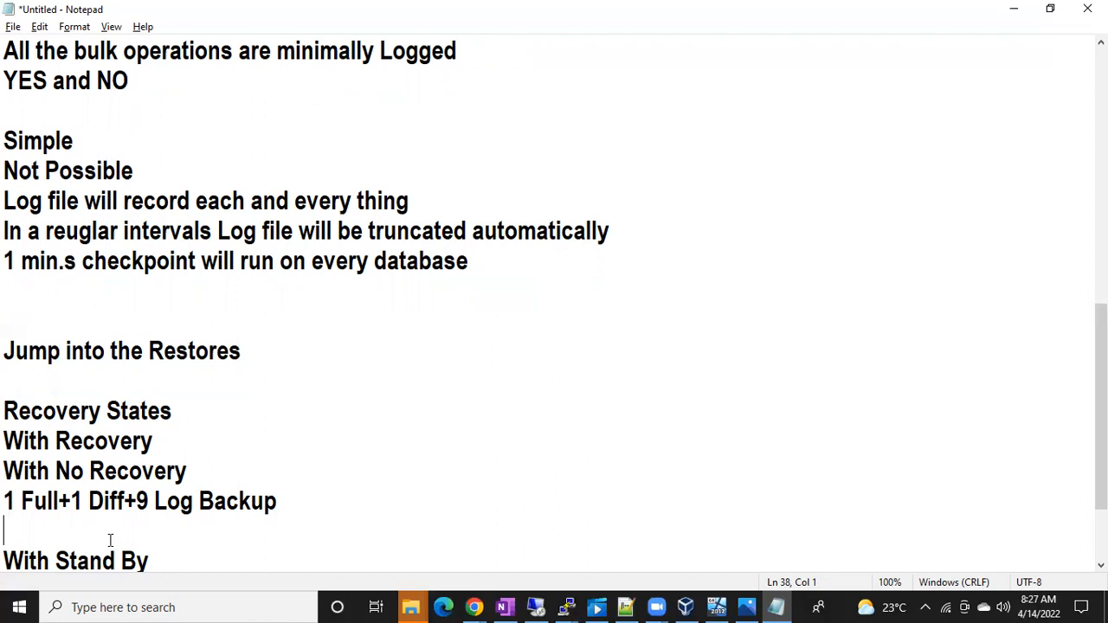
pyautogui.moveTo(8, 502); pyautogui.dragTo(75, 502)
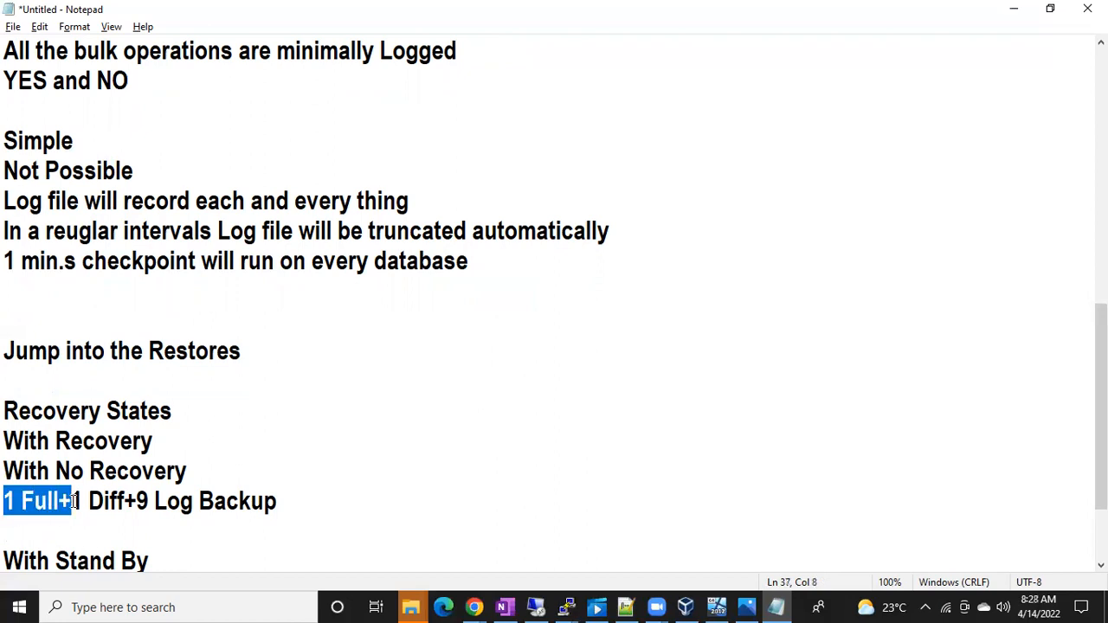
pyautogui.click(58, 502)
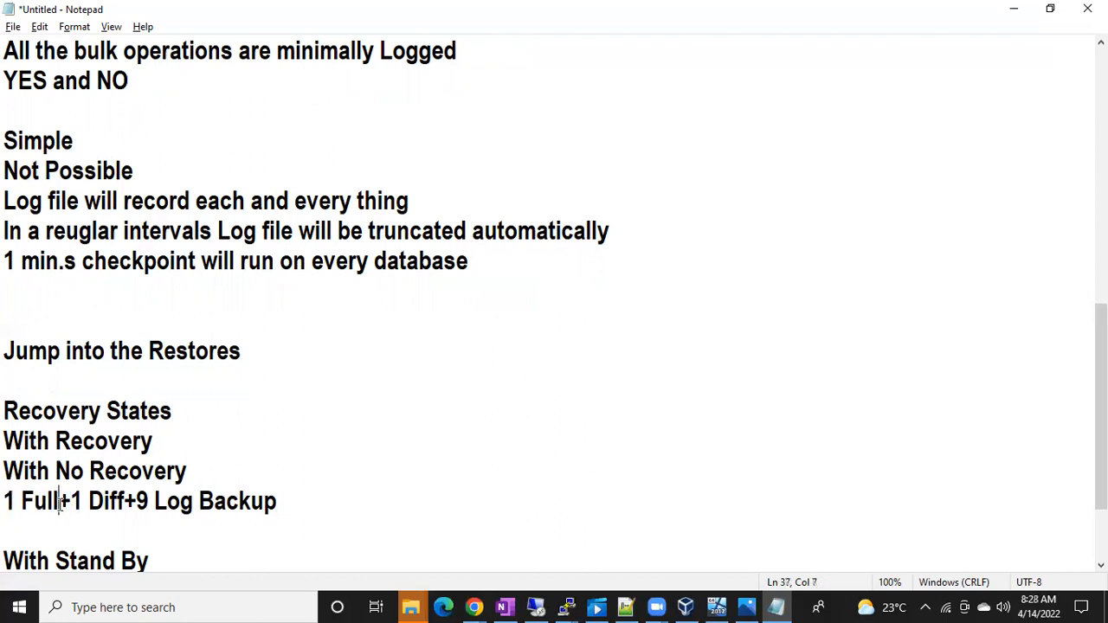
pyautogui.click(22, 528)
pyautogui.write('Full Ba')
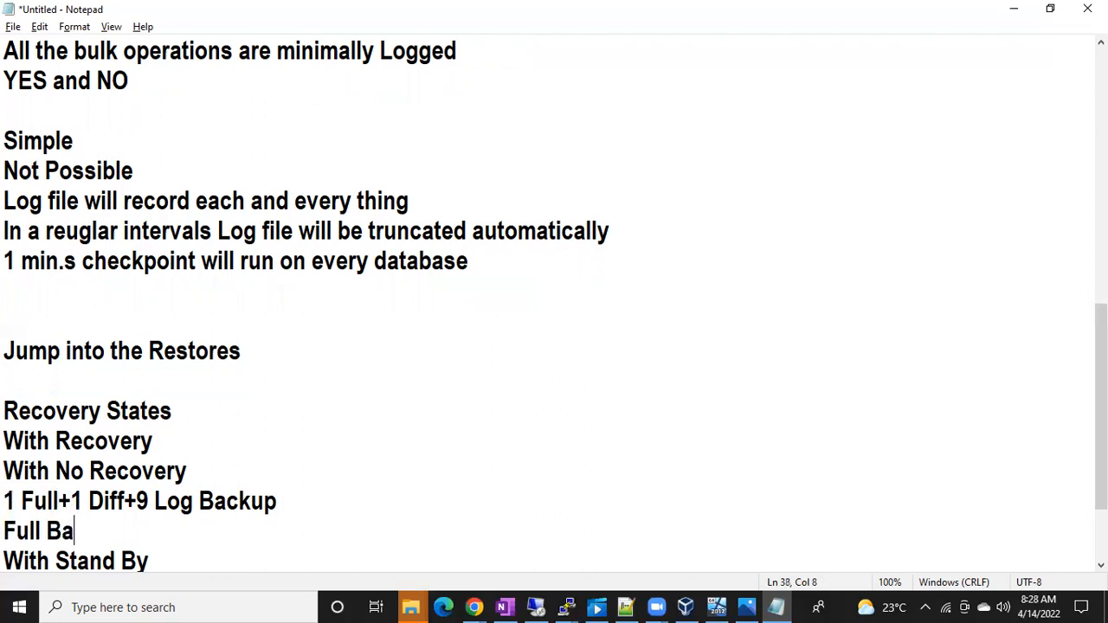
pyautogui.write('ckup With Nore c')
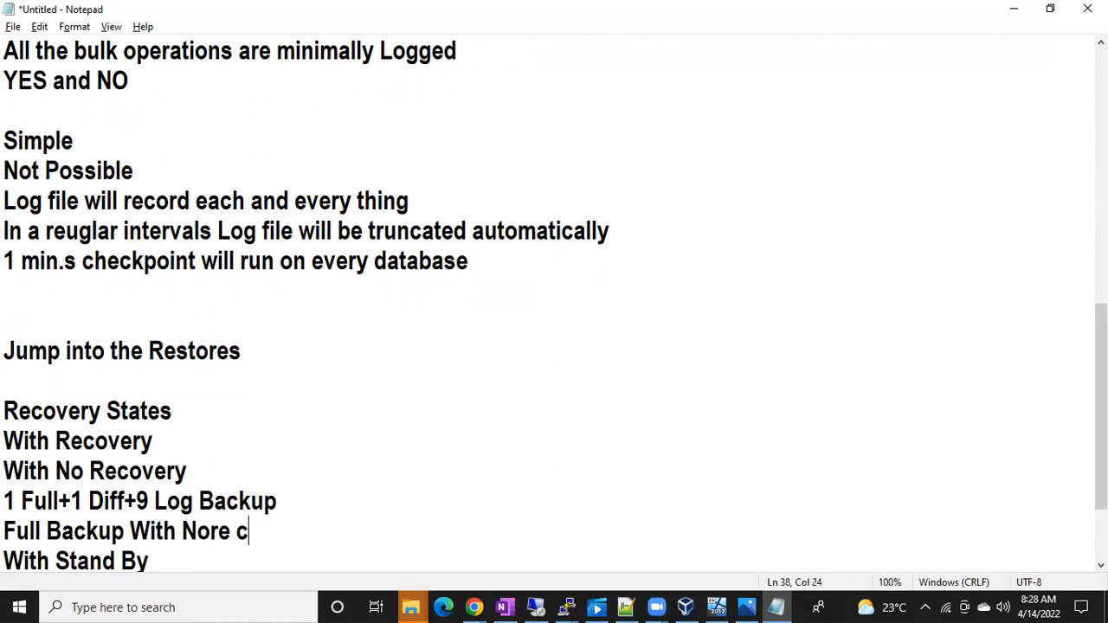
pyautogui.press('BackSpace')
pyautogui.press('BackSpace')
pyautogui.write('covery')
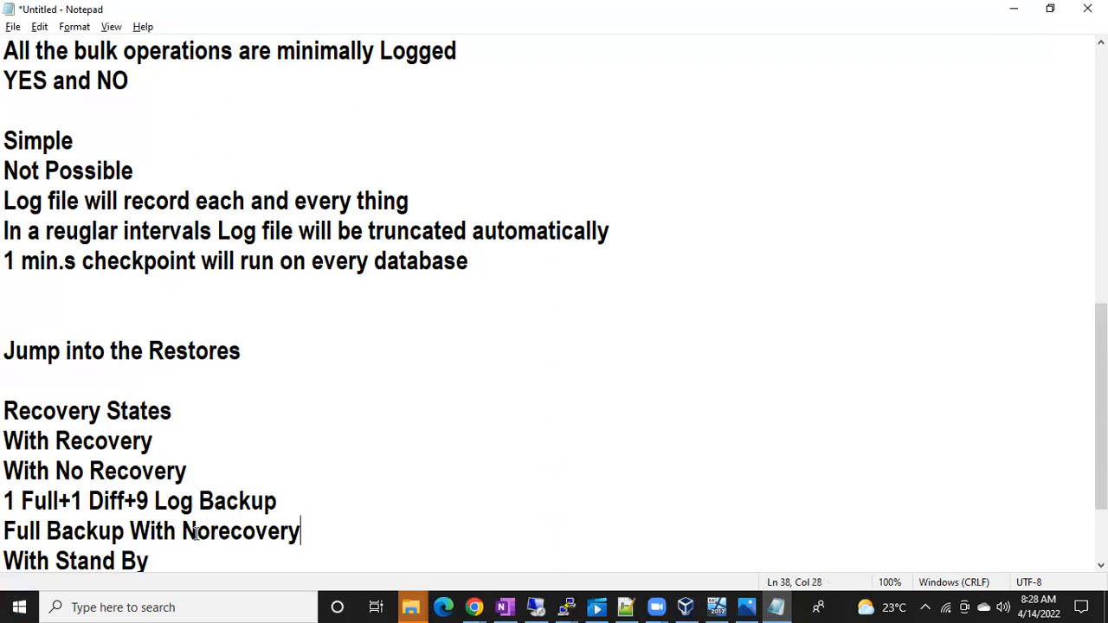
pyautogui.moveTo(182, 532); pyautogui.dragTo(303, 533)
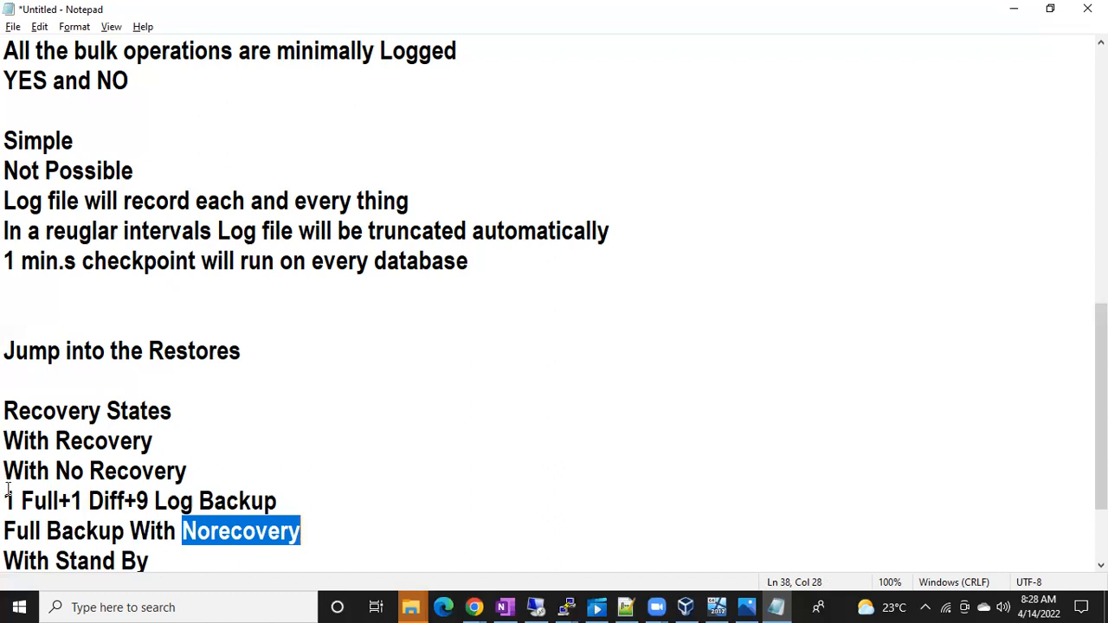
pyautogui.moveTo(7, 500); pyautogui.dragTo(279, 500)
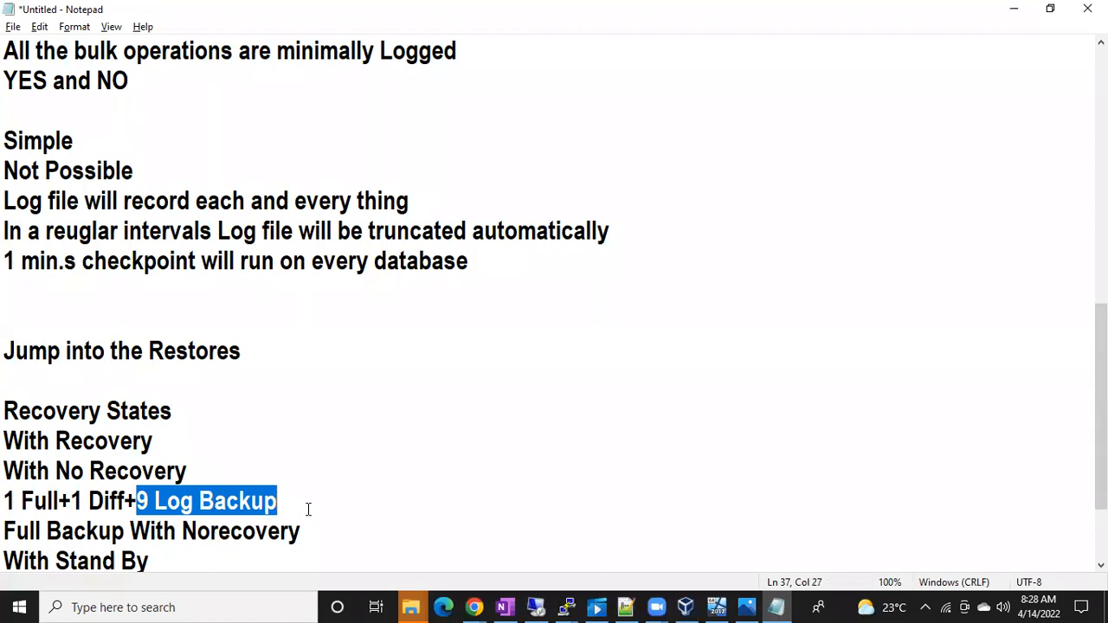
pyautogui.click(307, 509)
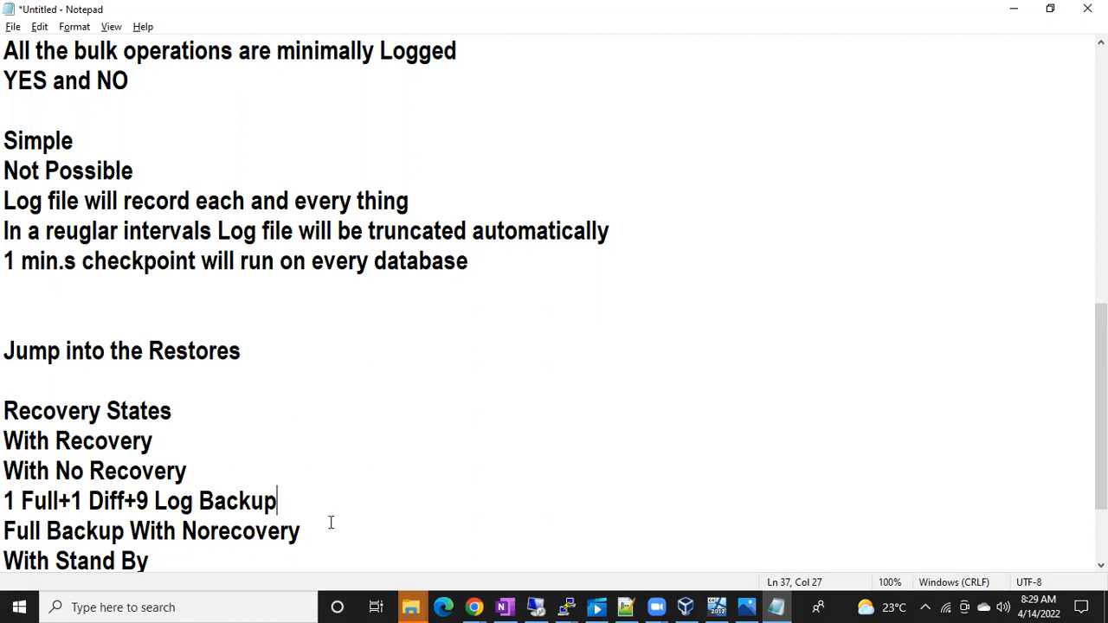
# - Insert the line "Last Log Backup With Reocvery" below "Full Backup With Norecovery"
pyautogui.click(313, 532)
pyautogui.press('Return')
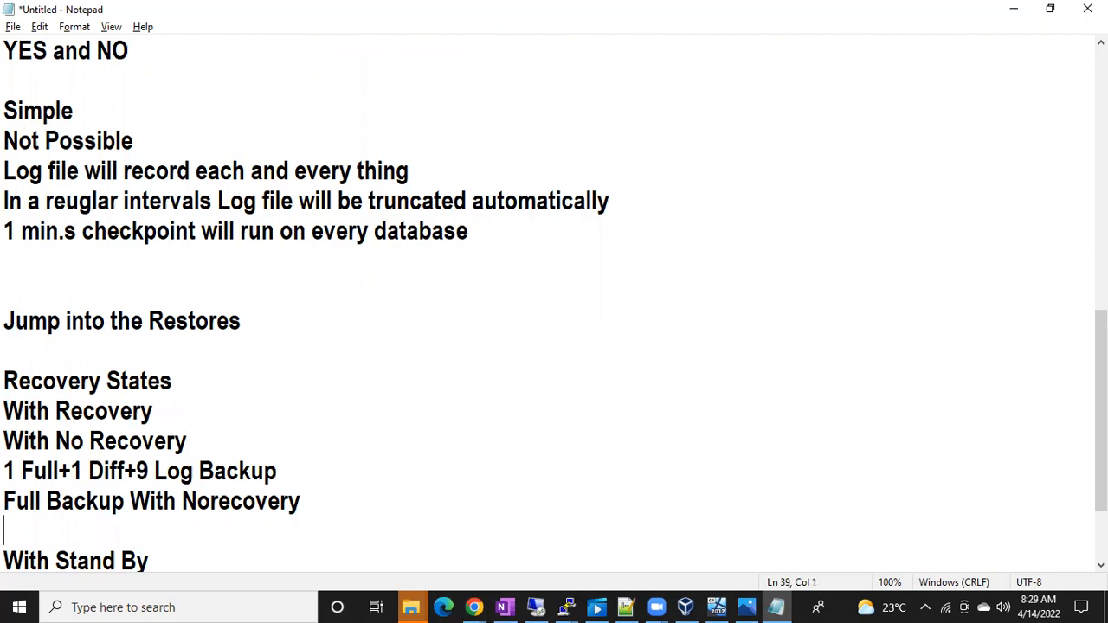
pyautogui.write('Last L')
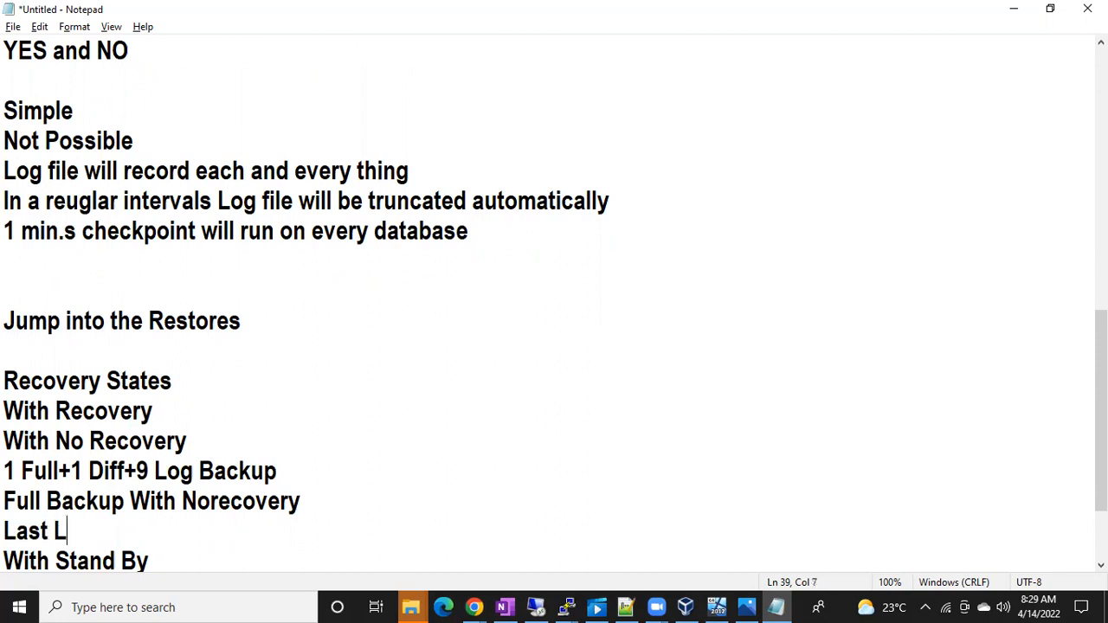
pyautogui.write('og Backup With')
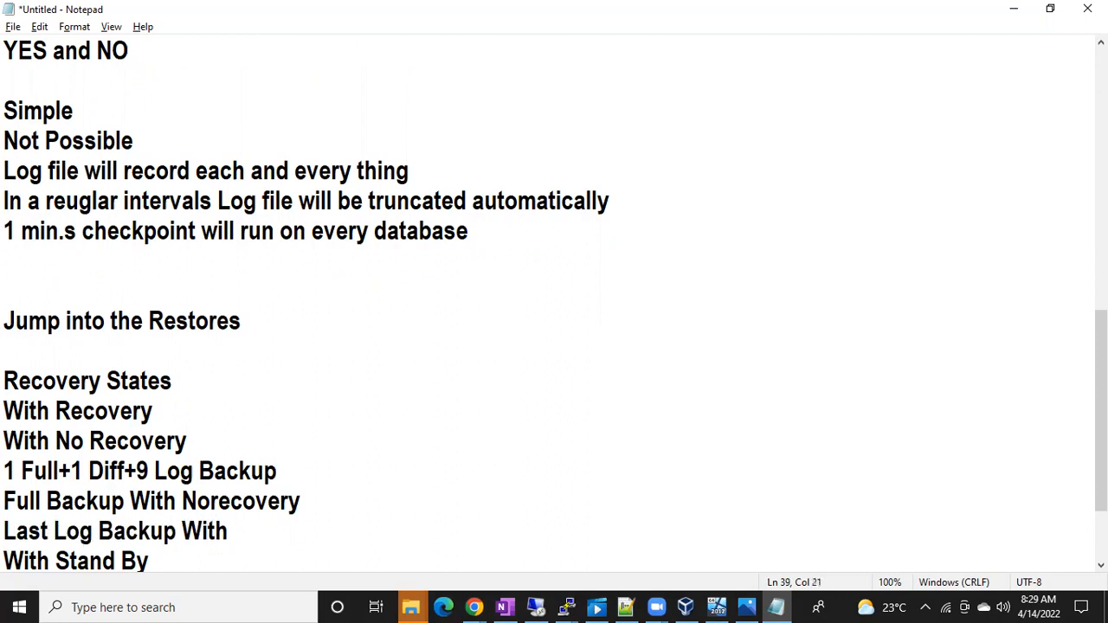
pyautogui.write(' Reocvery')
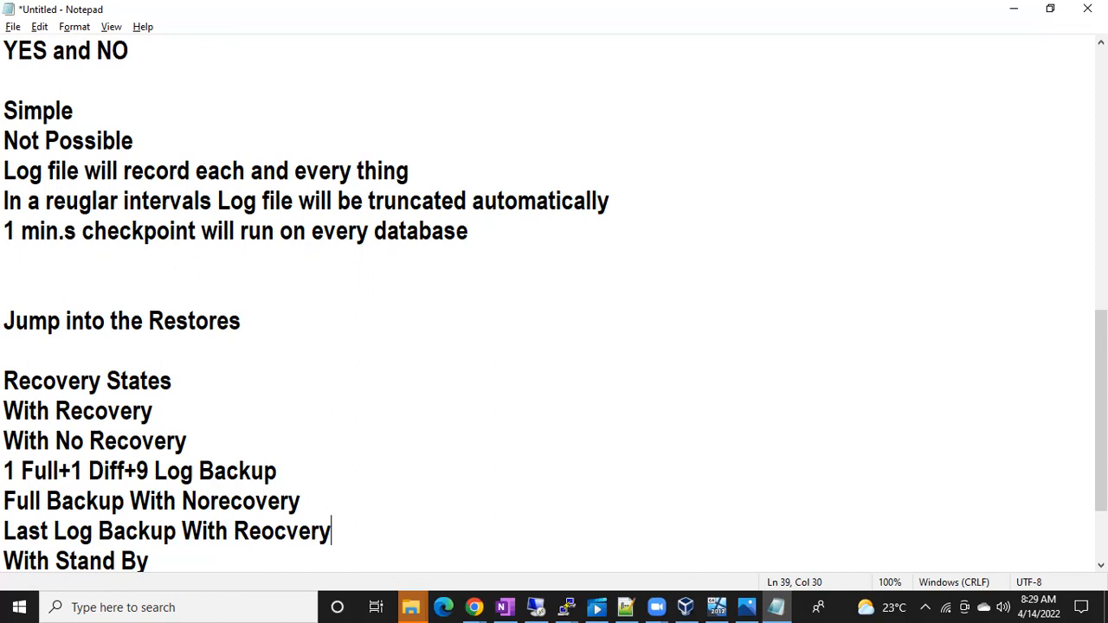
# - Append "(Database In Recovery, In Restoring State)" to the "Full Backup With Norecovery" line
pyautogui.moveTo(326, 493); pyautogui.dragTo(202, 494)
pyautogui.click(338, 512)
pyautogui.write('(Dataw')
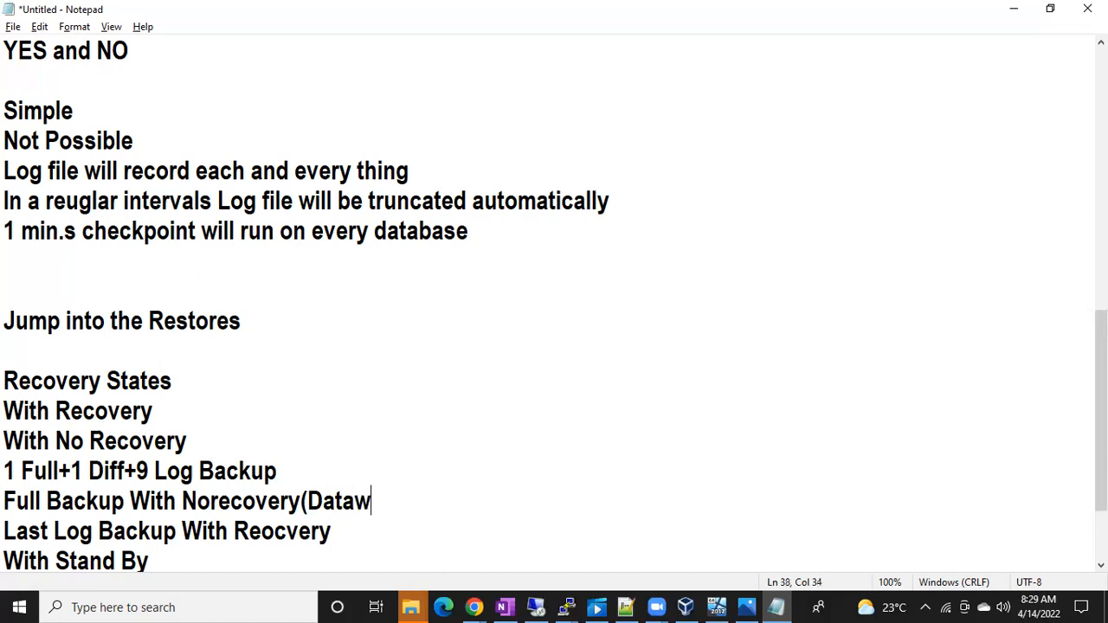
pyautogui.press('BackSpace')
pyautogui.write('base ')
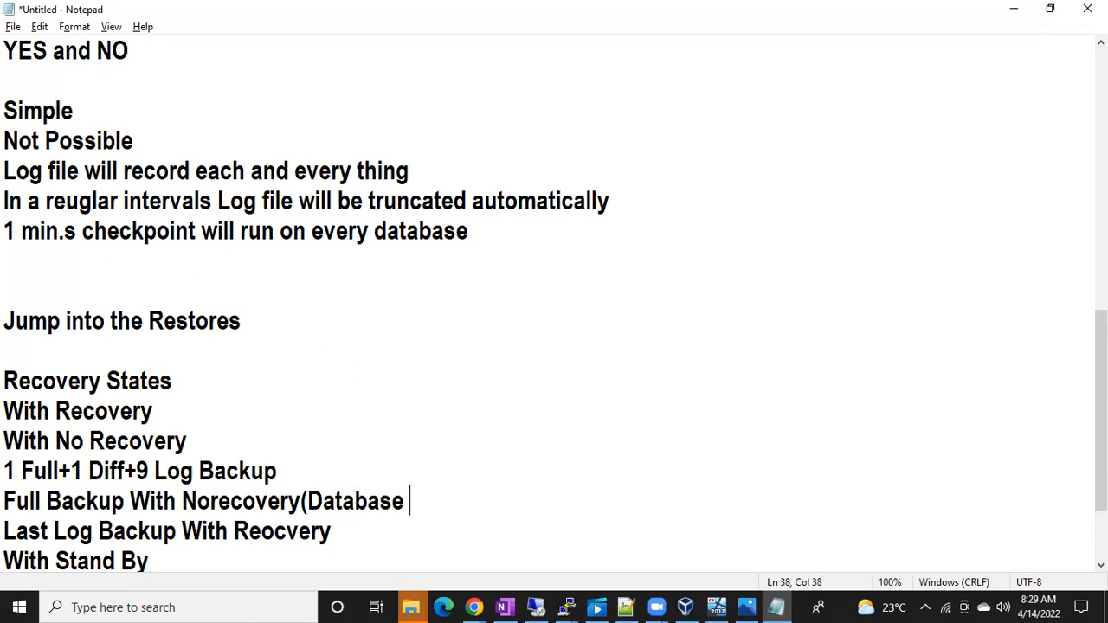
pyautogui.write('In Re')
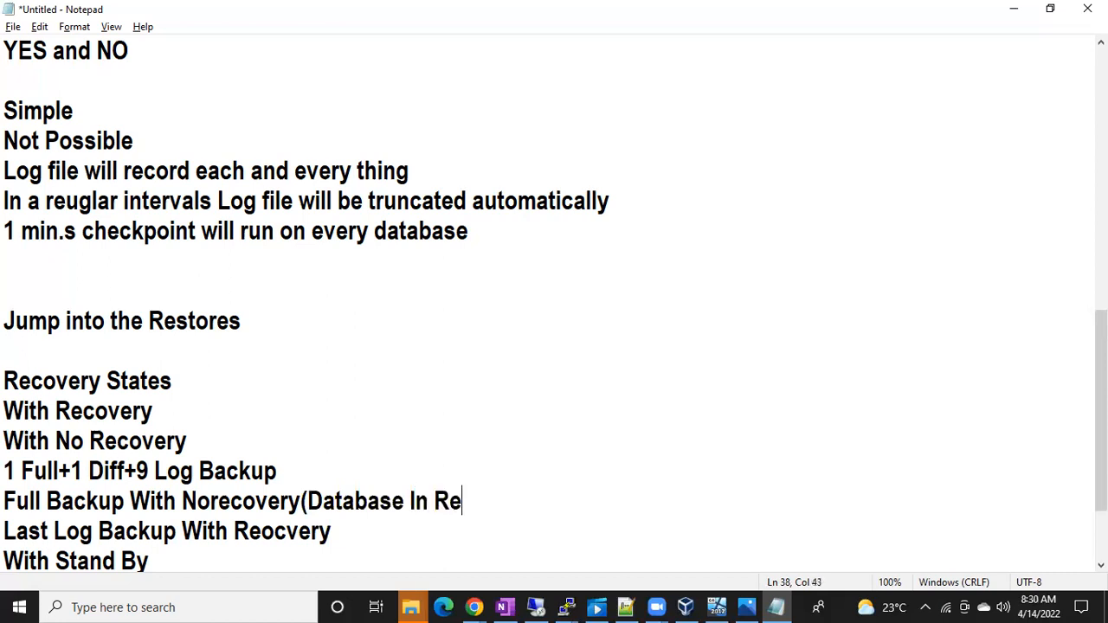
pyautogui.write('covery')
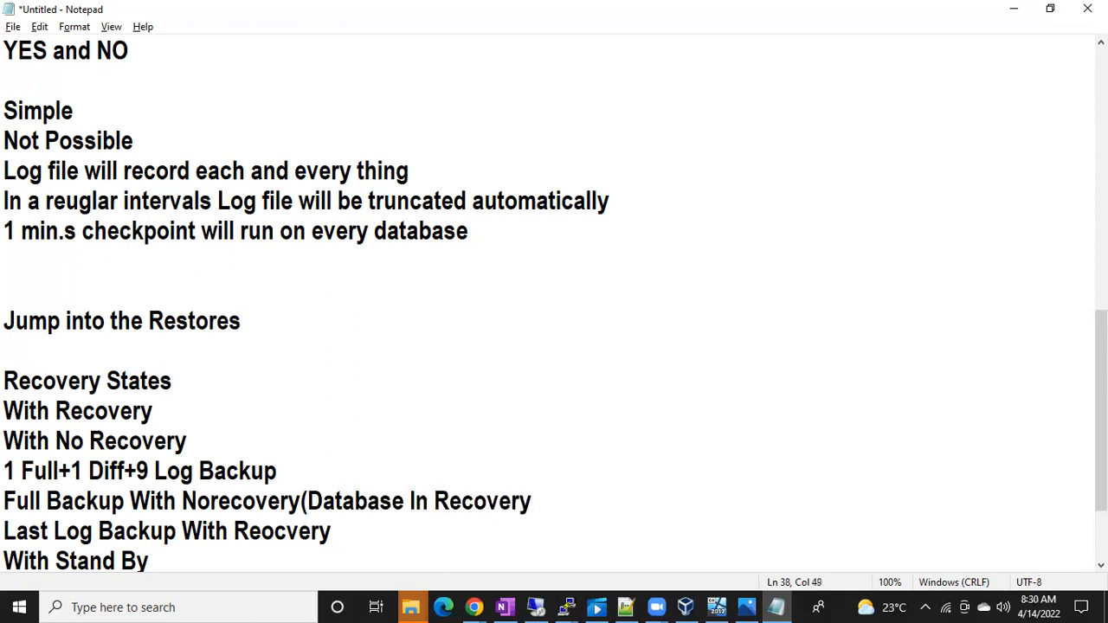
pyautogui.write(', In Restoring State)')
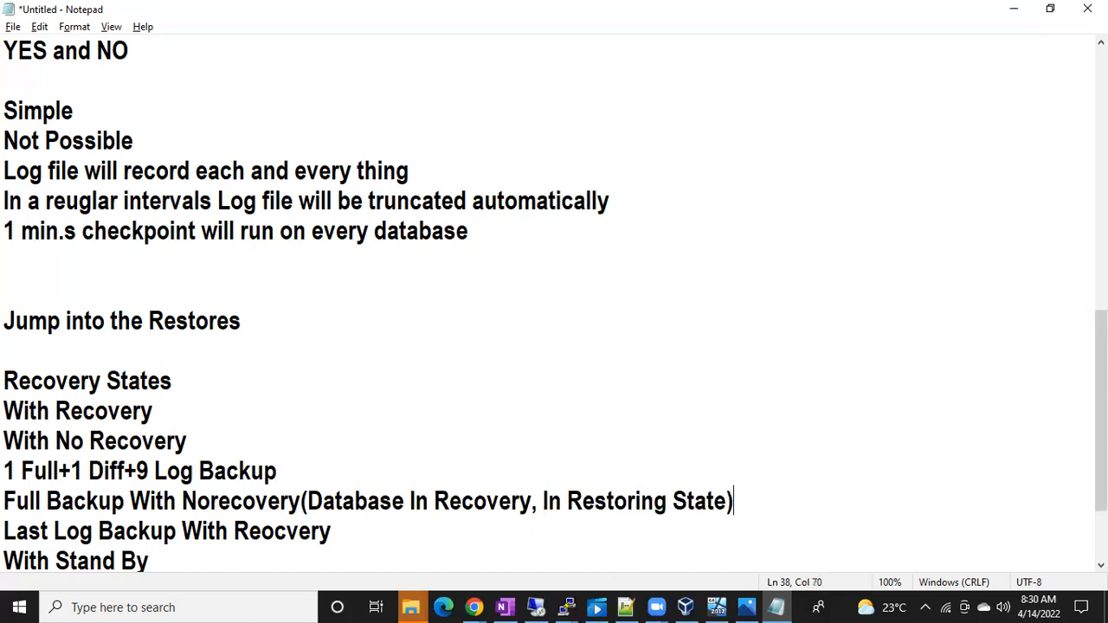
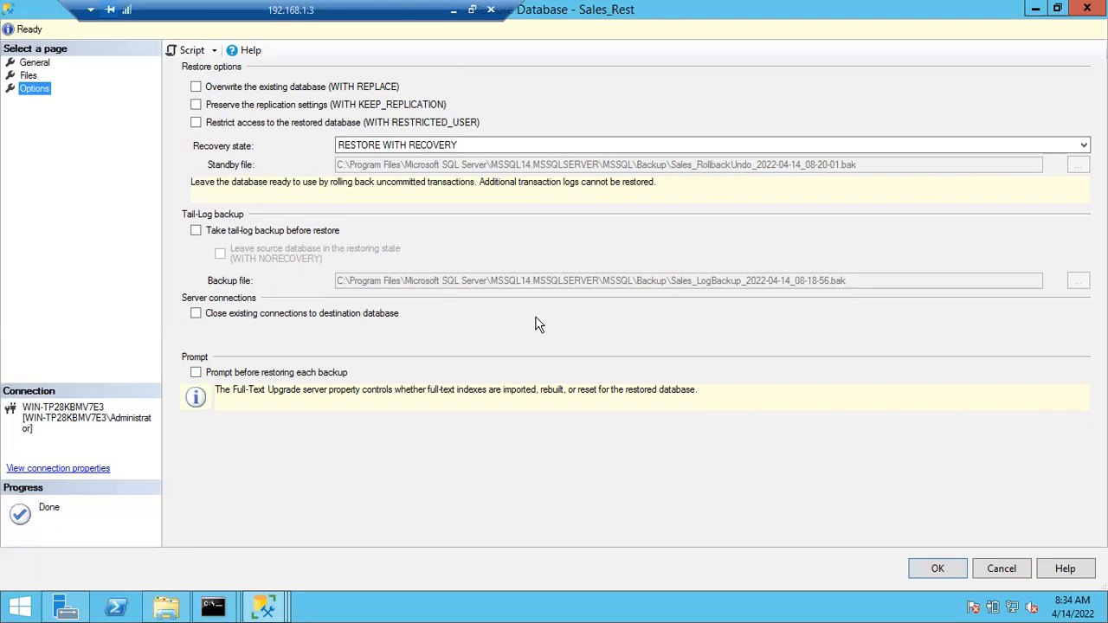
# - Run the restore of the Sales_Rest database with the chosen options and dismiss the completion message
pyautogui.click(940, 569)
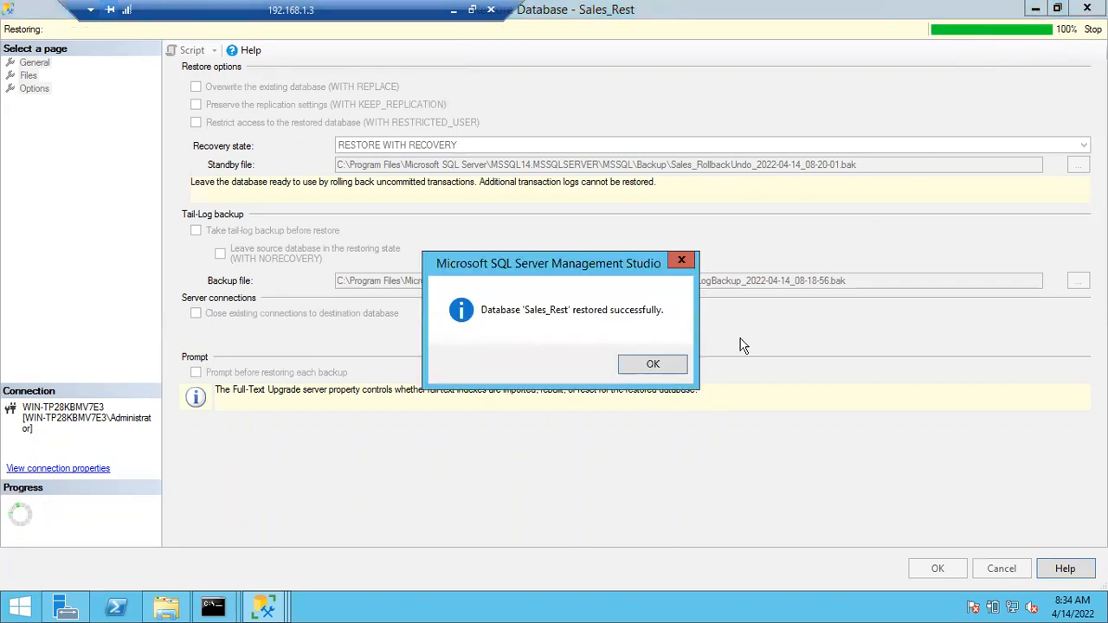
pyautogui.click(673, 367)
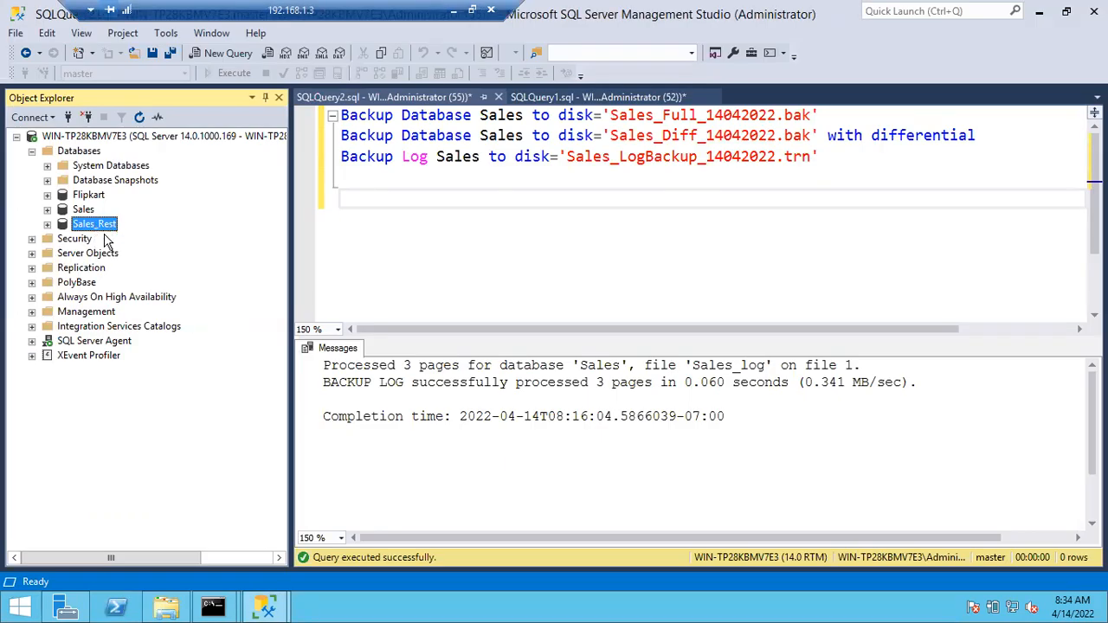
# - Compare the tables of the Sales database with those of the restored Sales_Rest database
pyautogui.click(50, 209)
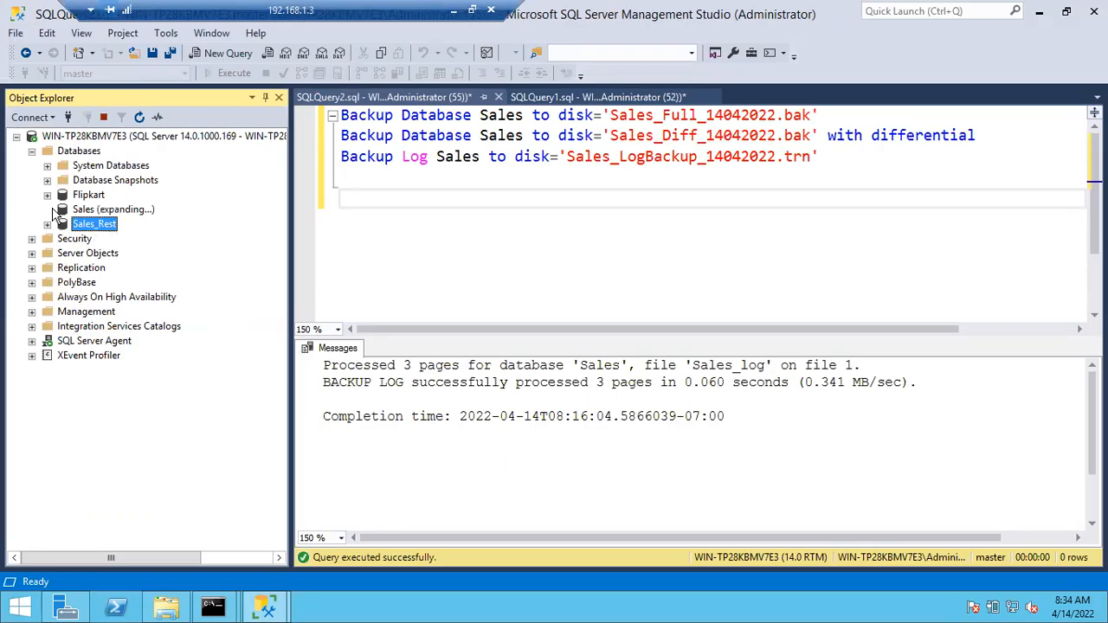
pyautogui.click(62, 253)
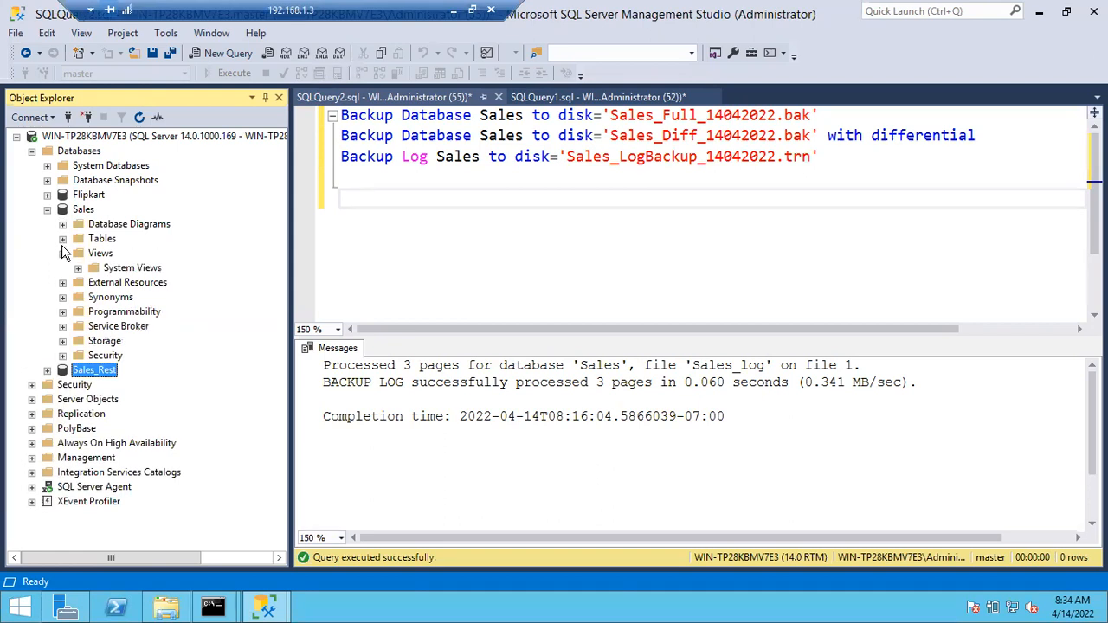
pyautogui.click(62, 239)
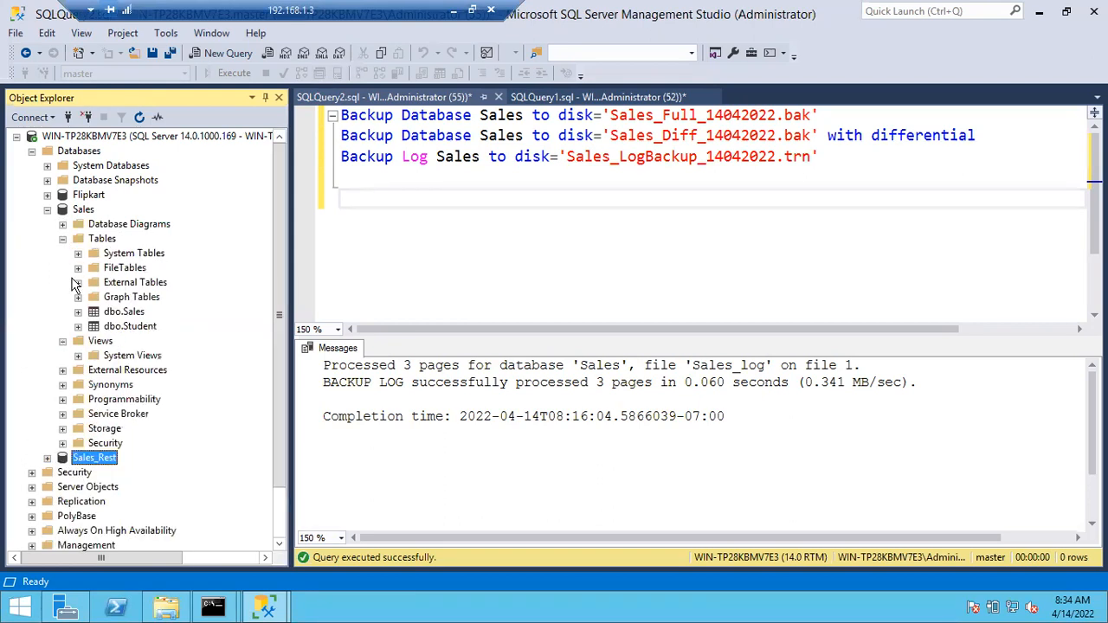
pyautogui.click(47, 209)
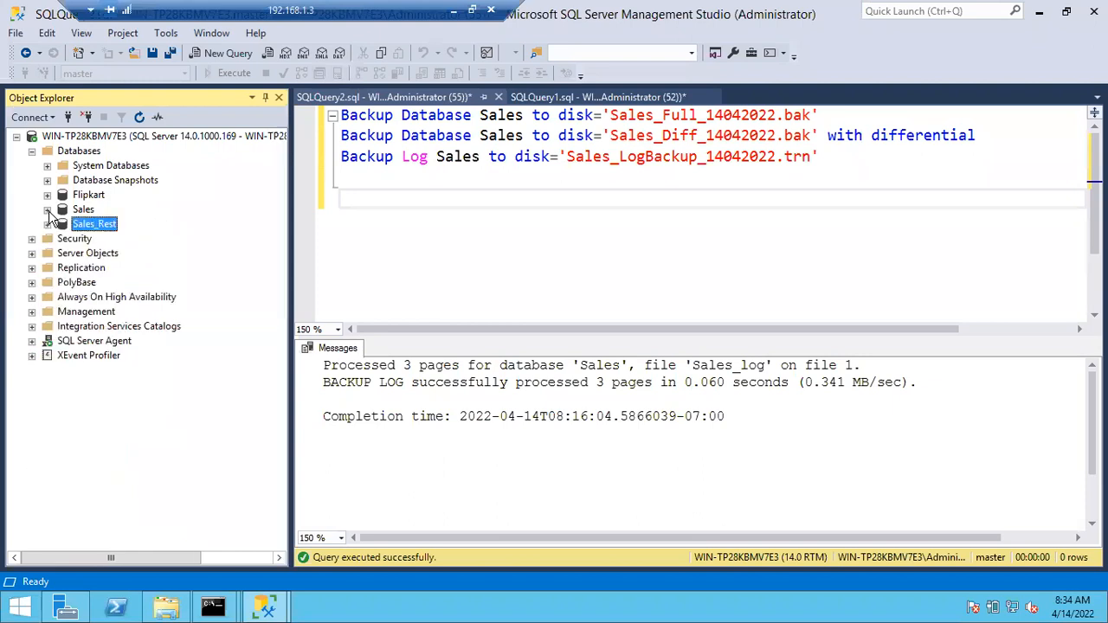
pyautogui.click(47, 224)
pyautogui.click(63, 253)
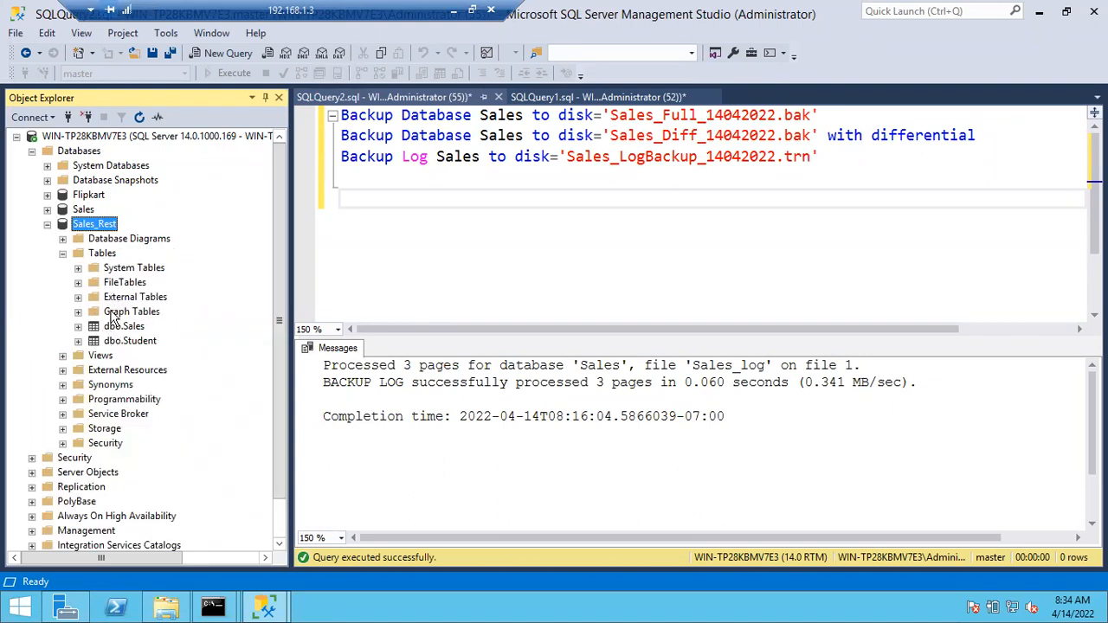
pyautogui.click(62, 253)
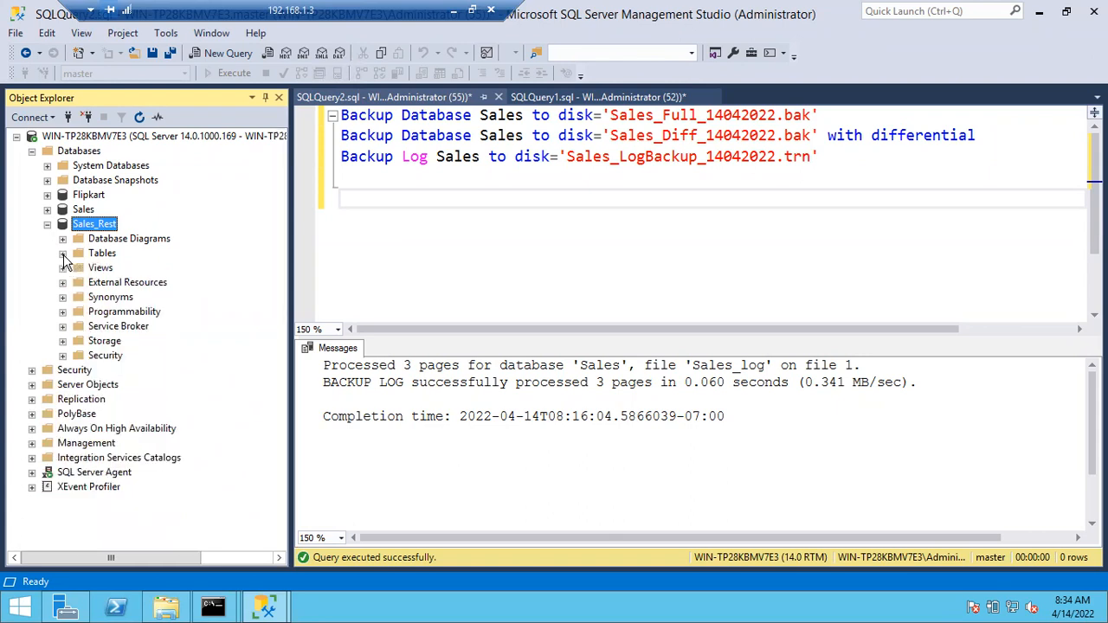
pyautogui.click(47, 225)
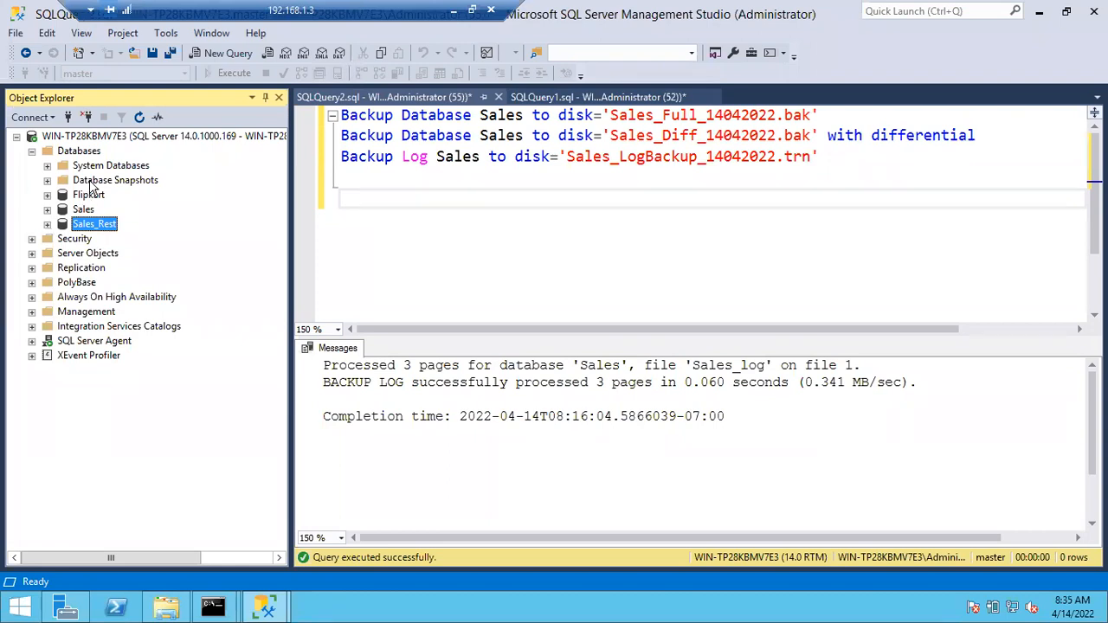
# - Start a new database restore from a device, using the backup file Sales_Full_14042022.bak as the source
pyautogui.rightClick(87, 154)
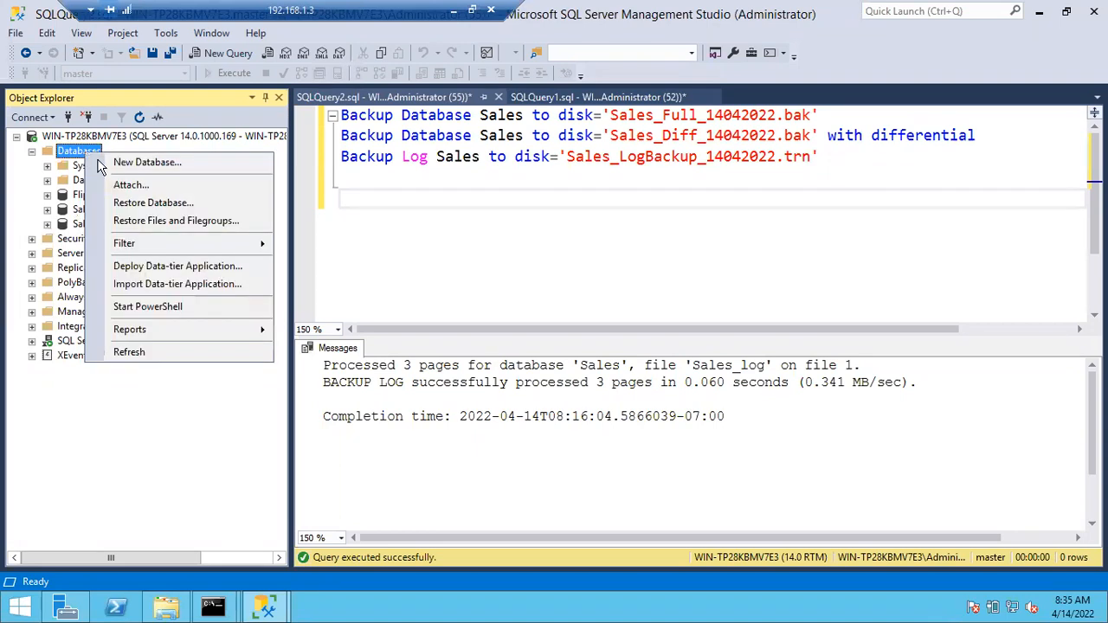
pyautogui.click(127, 201)
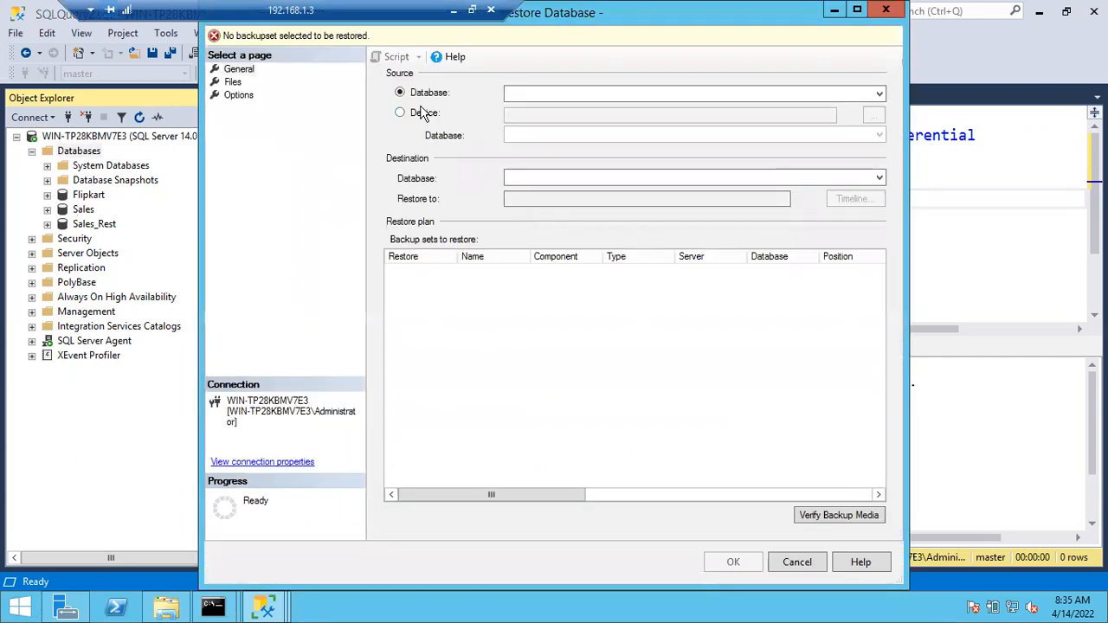
pyautogui.click(422, 113)
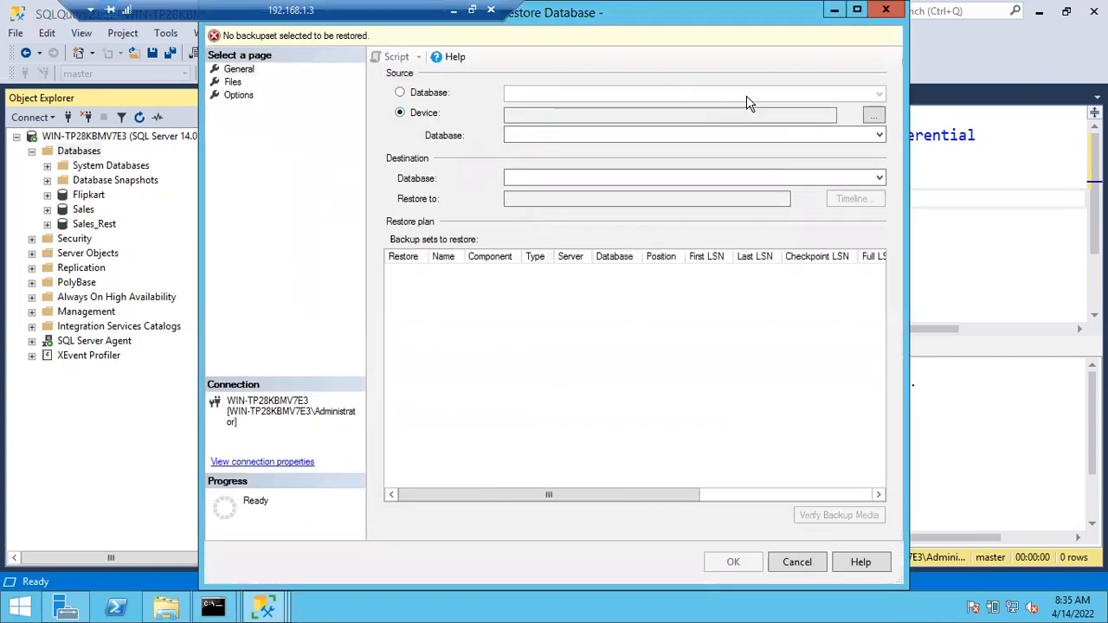
pyautogui.click(874, 115)
pyautogui.click(721, 252)
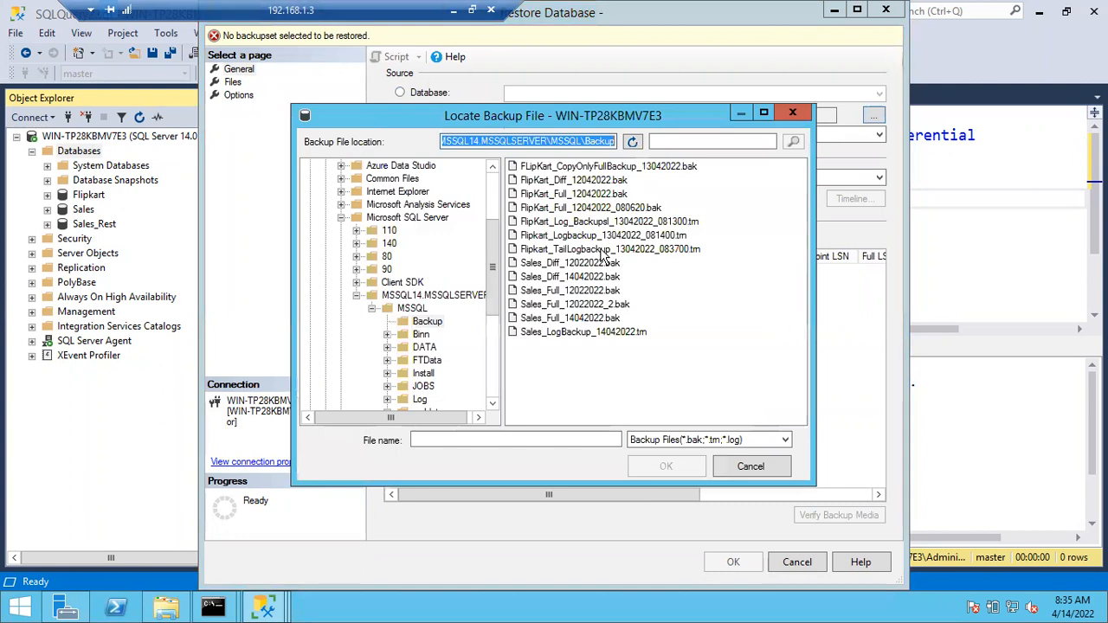
pyautogui.doubleClick(570, 317)
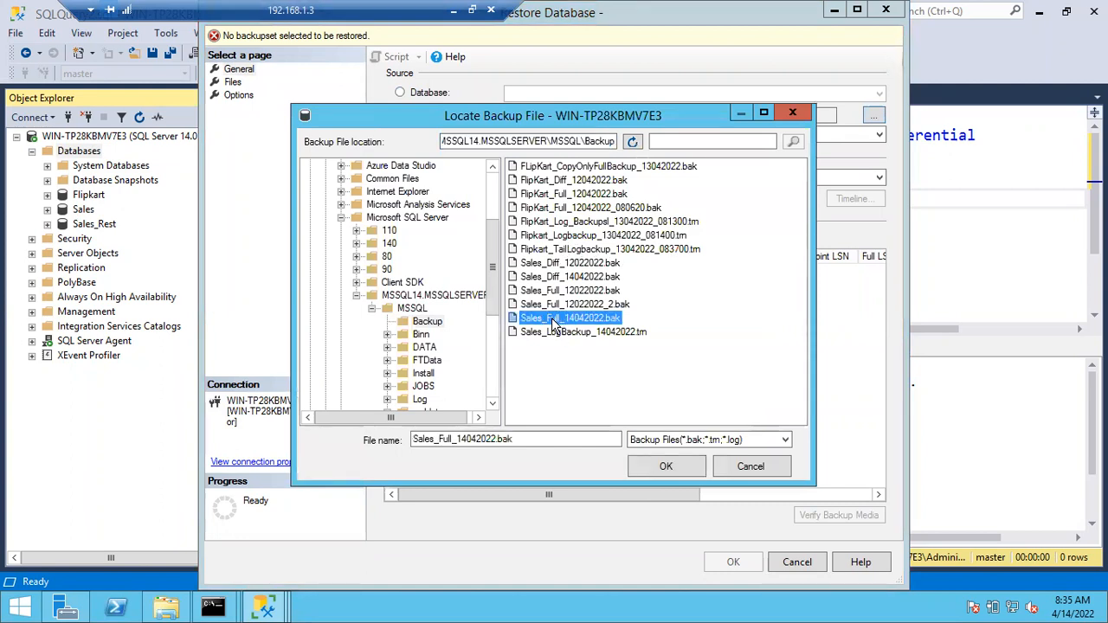
pyautogui.click(575, 417)
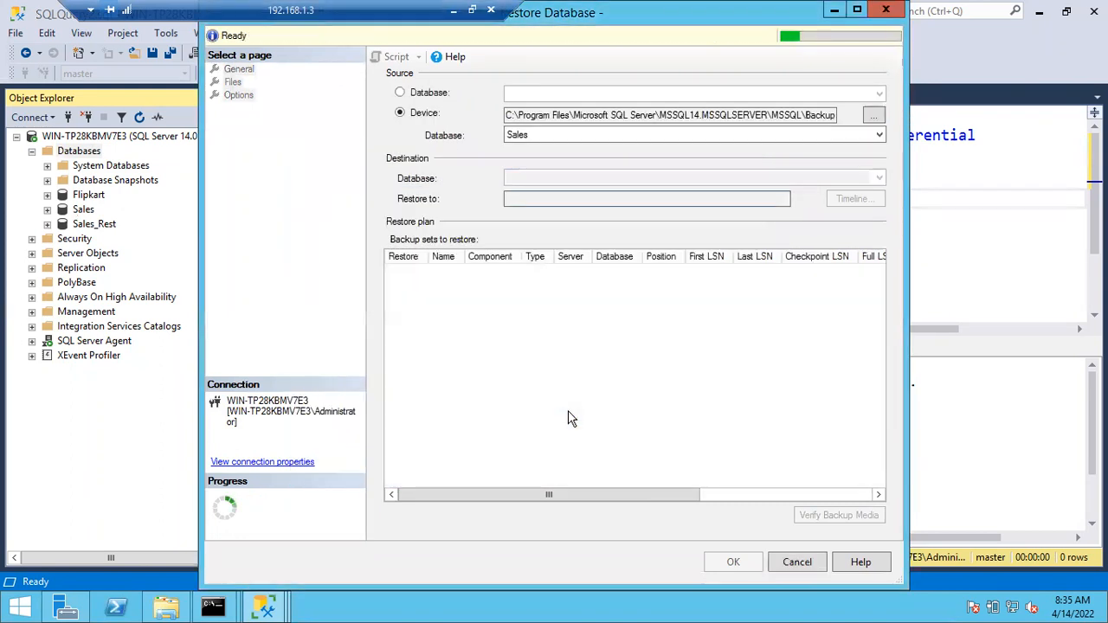
# - Name the destination database of the restore Sales_1404
pyautogui.doubleClick(535, 175)
pyautogui.click(531, 178)
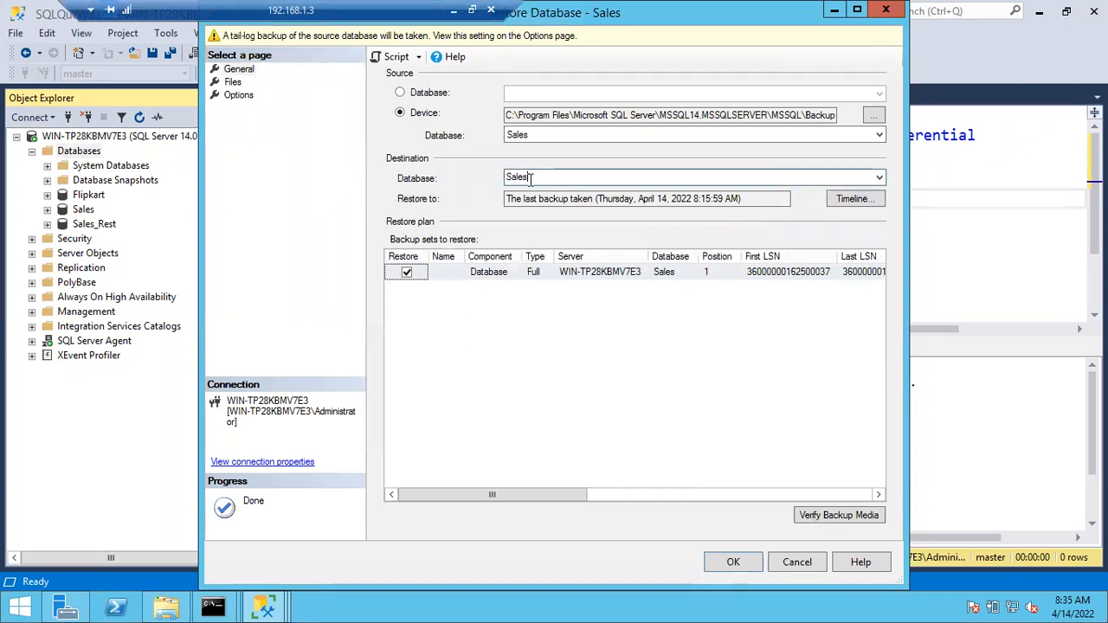
pyautogui.write('_1404')
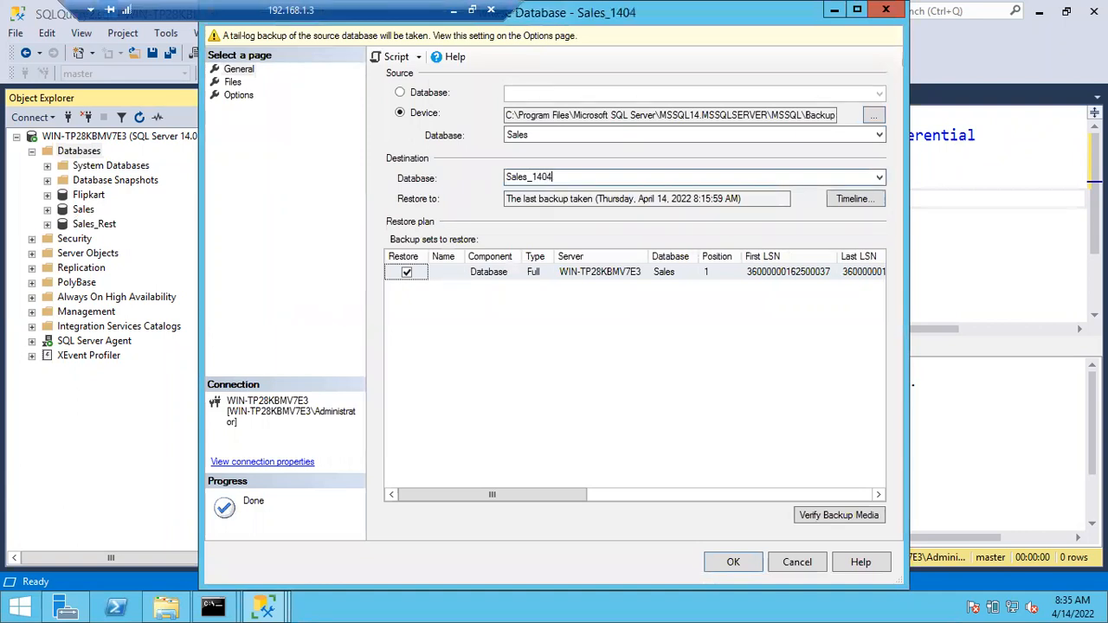
# - Review the full original and restore-as paths of the data and log files for Sales_1404
pyautogui.click(233, 81)
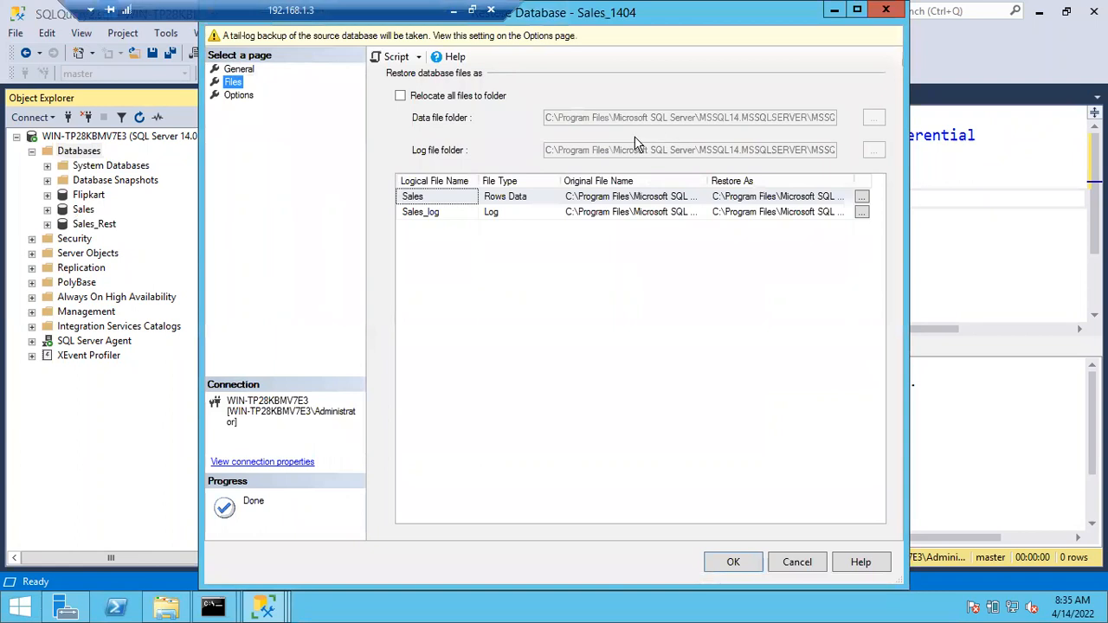
pyautogui.doubleClick(546, 24)
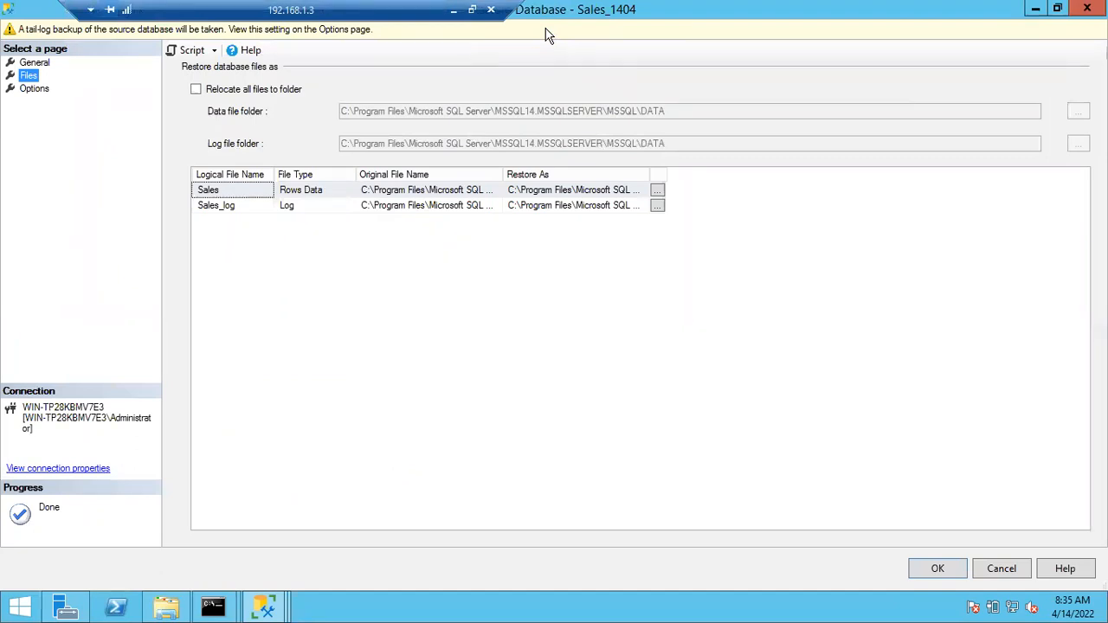
pyautogui.doubleClick(650, 175)
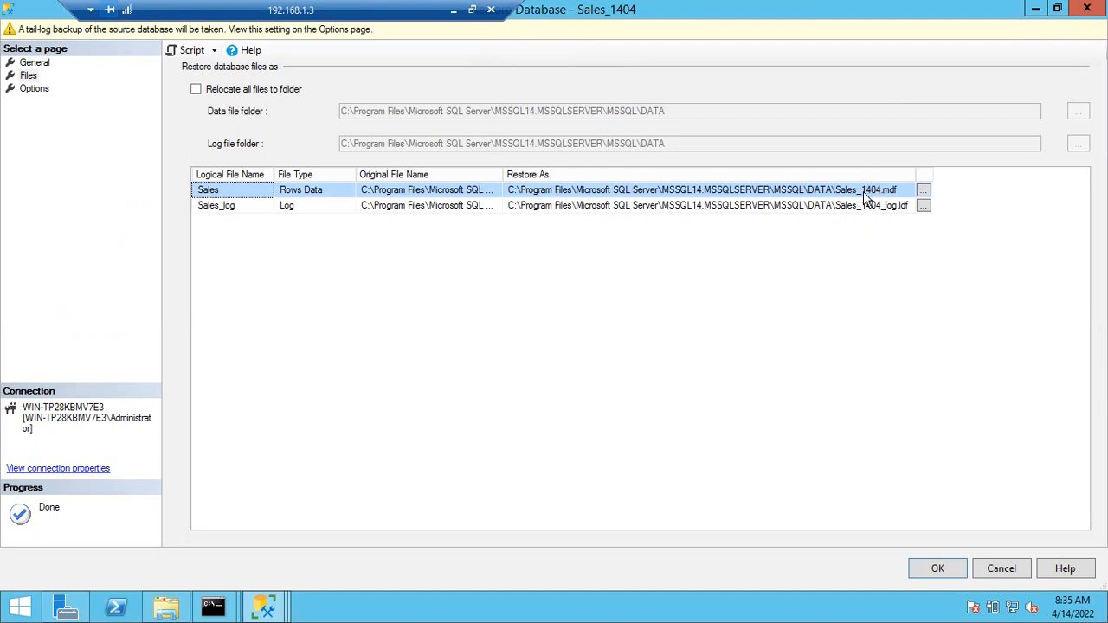
pyautogui.doubleClick(501, 176)
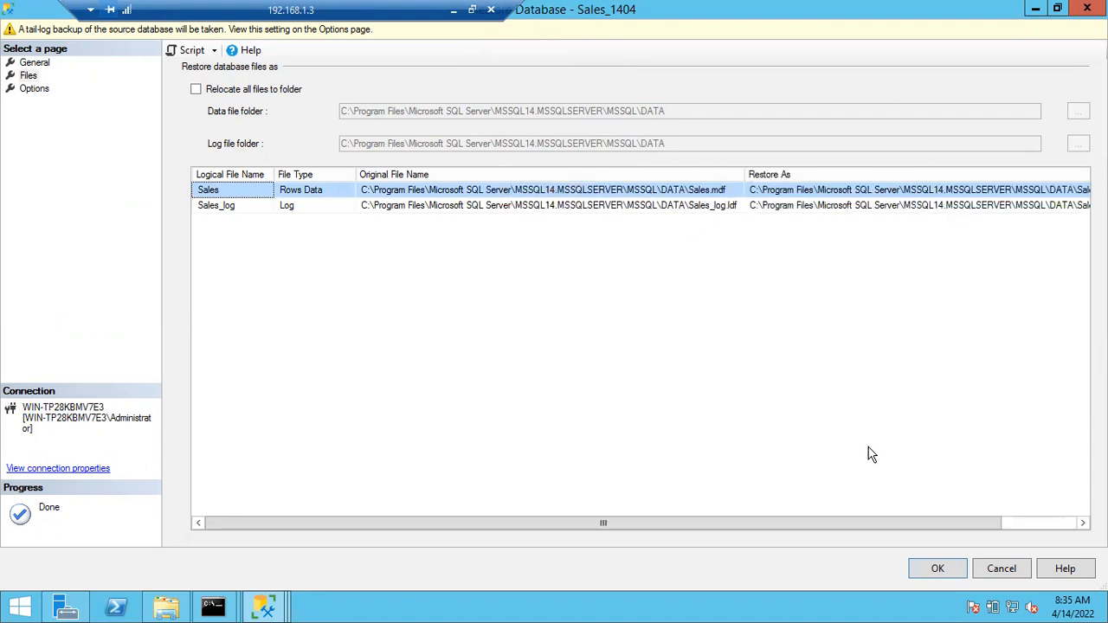
pyautogui.moveTo(888, 525); pyautogui.dragTo(958, 530)
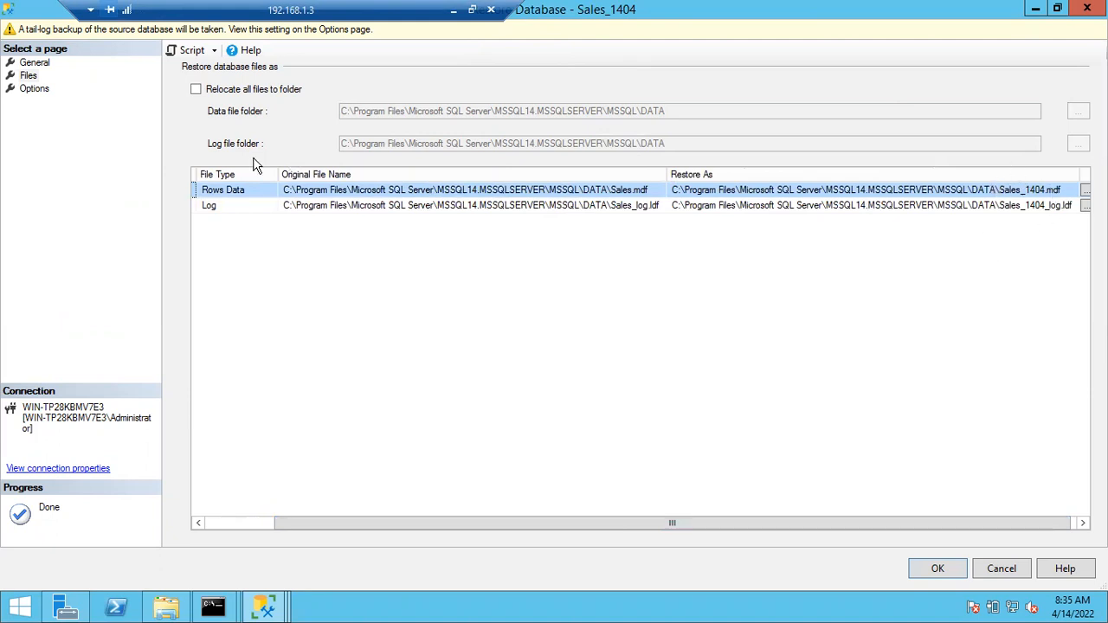
# - Restore Sales_1404 with the RESTORE WITH NORECOVERY state and without a tail-log backup, and dismiss the completion message
pyautogui.click(33, 90)
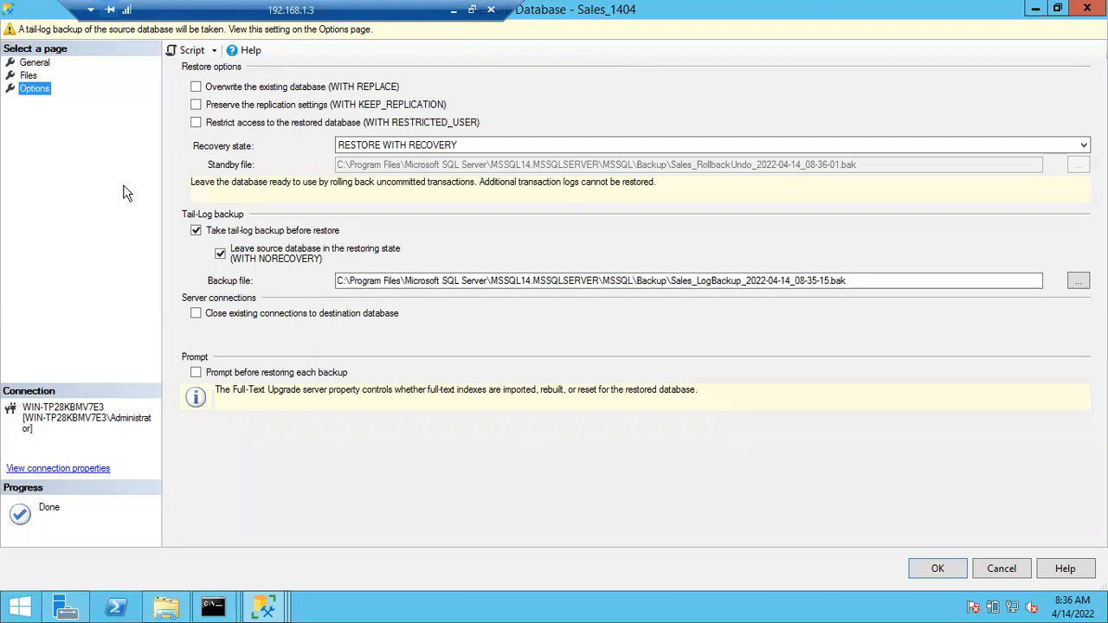
pyautogui.click(197, 232)
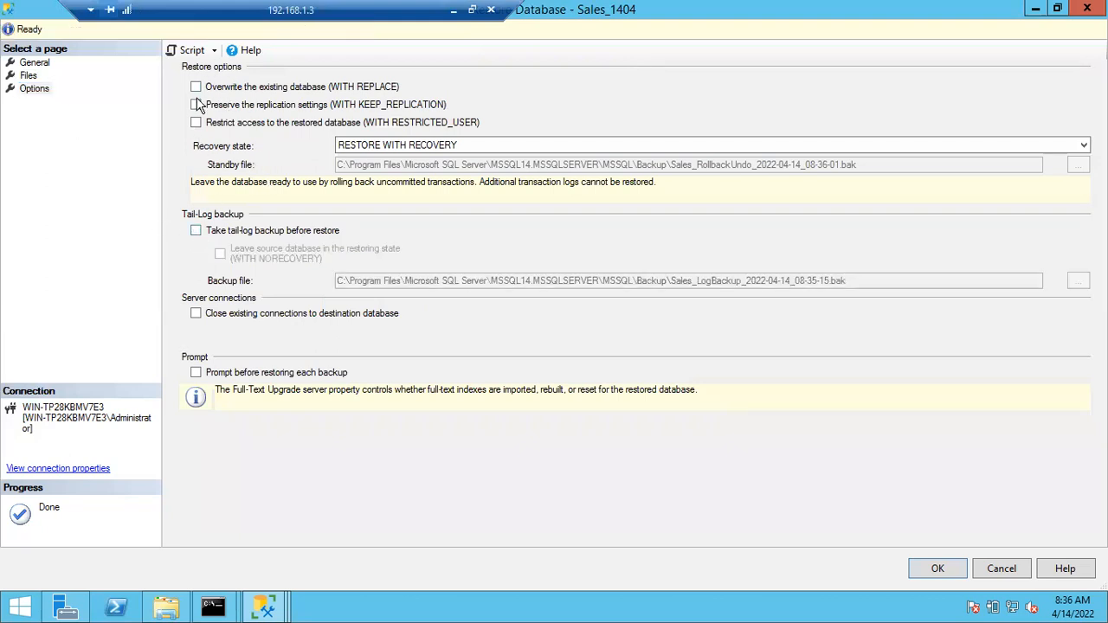
pyautogui.click(362, 148)
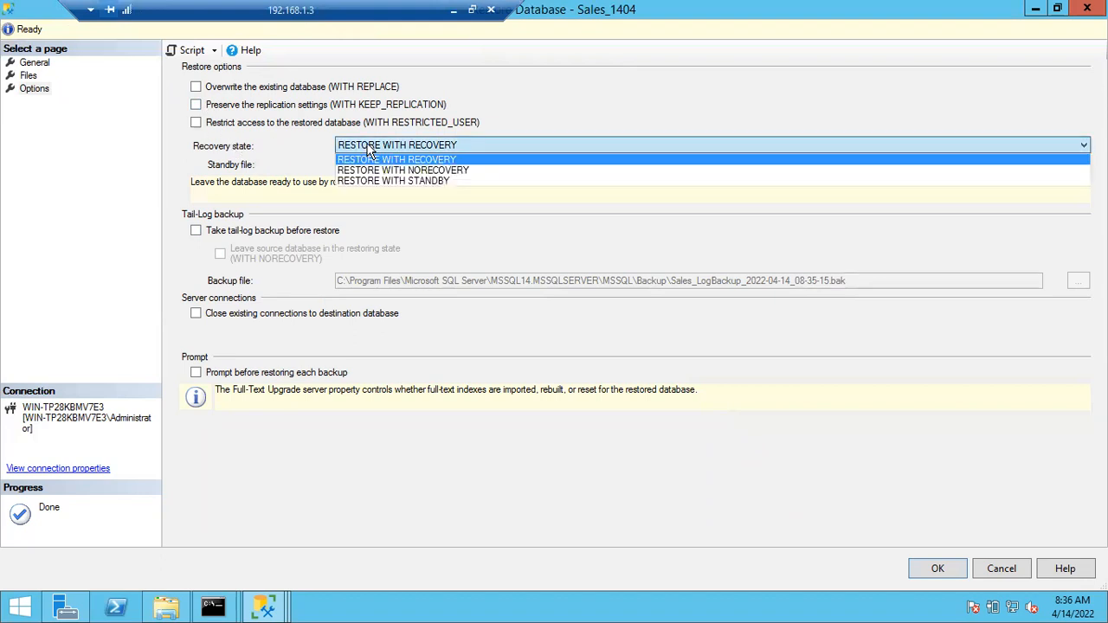
pyautogui.click(371, 171)
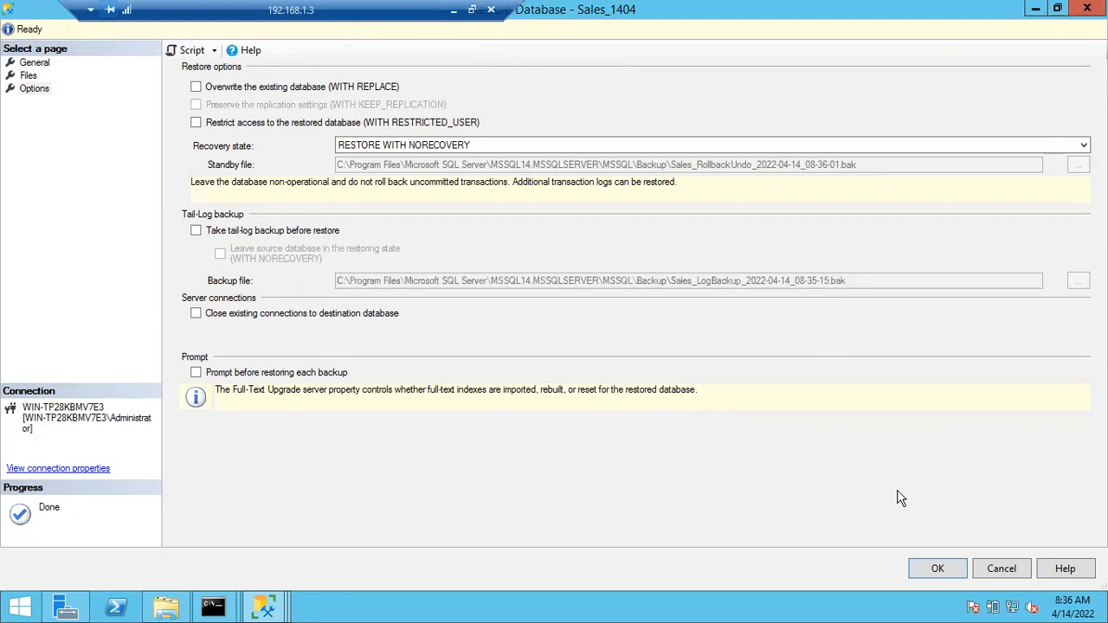
pyautogui.click(938, 564)
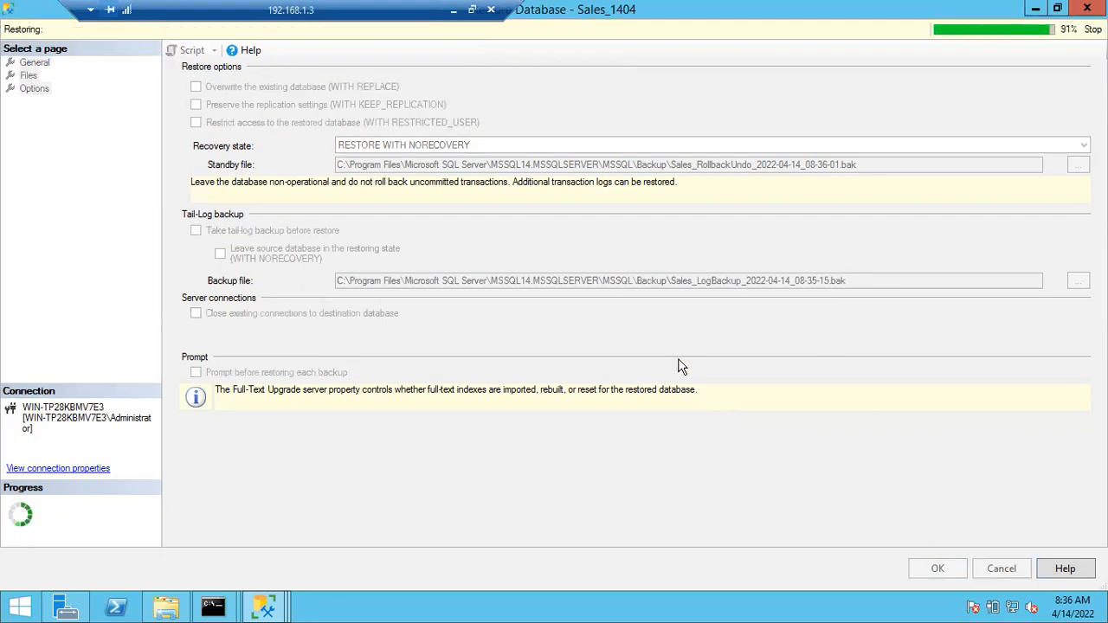
pyautogui.click(645, 364)
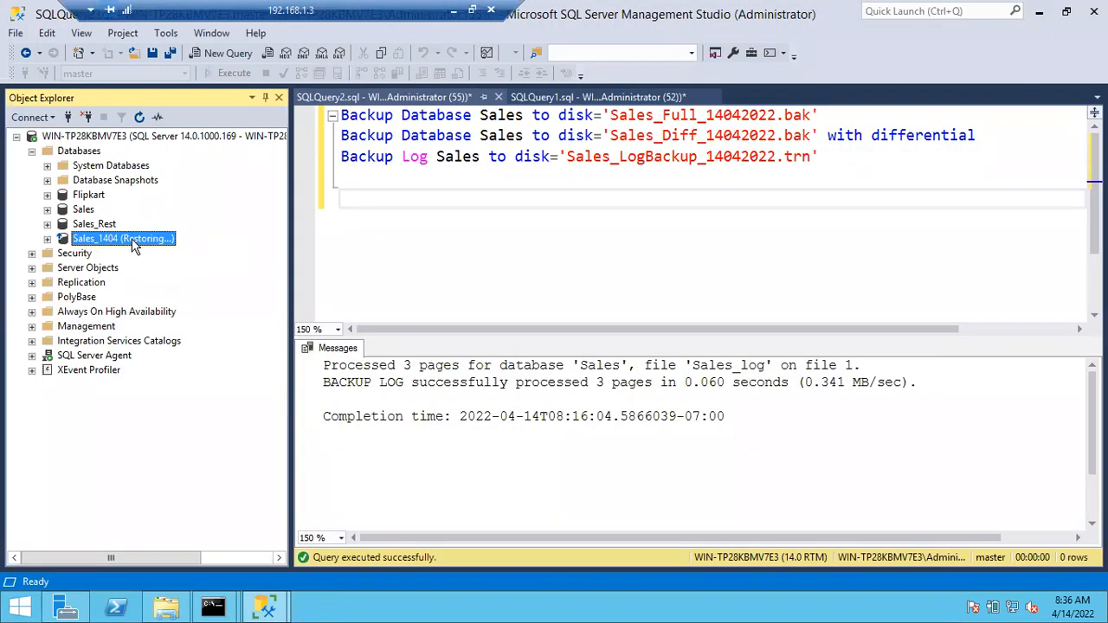
# - Check that the contents of Sales_Rest can be opened, and try to open the contents of Sales_1404
pyautogui.click(93, 225)
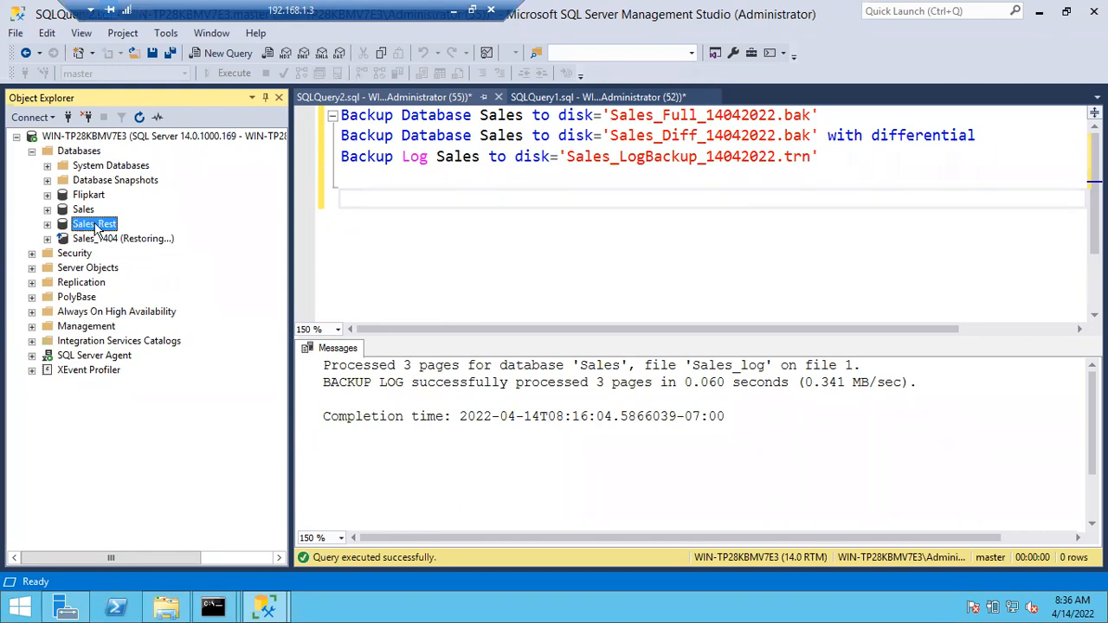
pyautogui.click(48, 225)
pyautogui.click(48, 225)
pyautogui.click(104, 240)
pyautogui.click(48, 239)
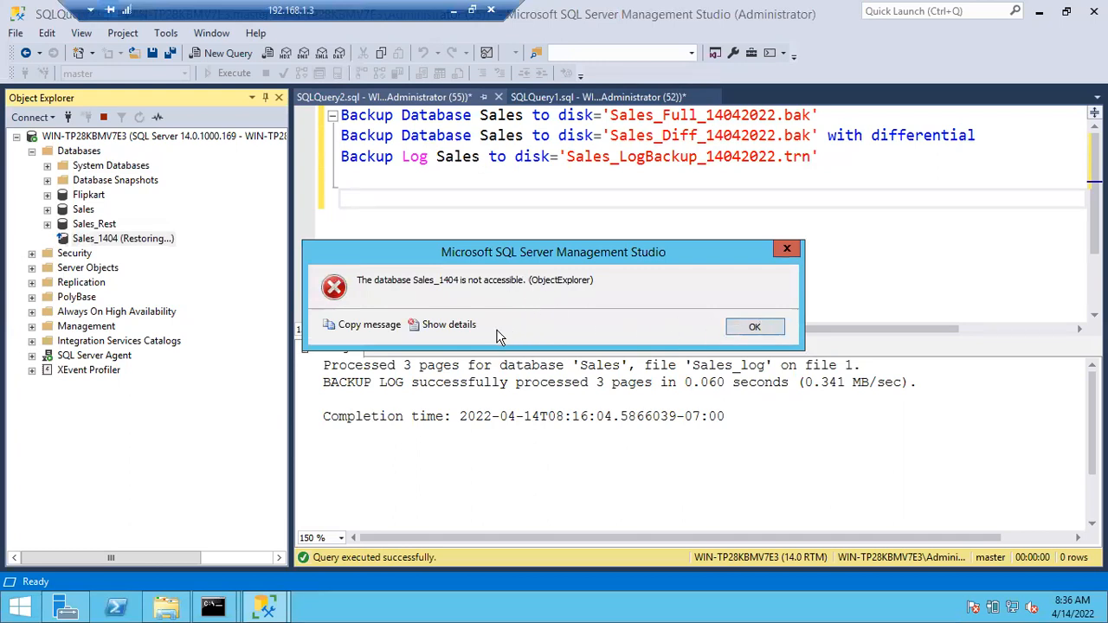
# - Examine the advanced details of the Sales_1404 access error and close the message
pyautogui.click(457, 327)
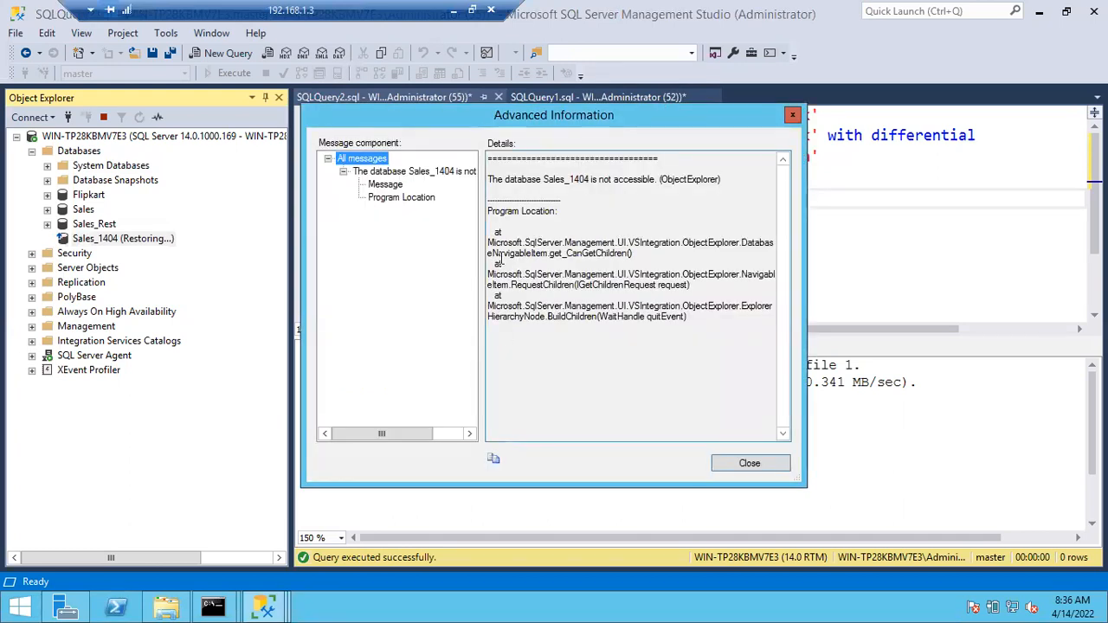
pyautogui.moveTo(514, 179); pyautogui.dragTo(614, 167)
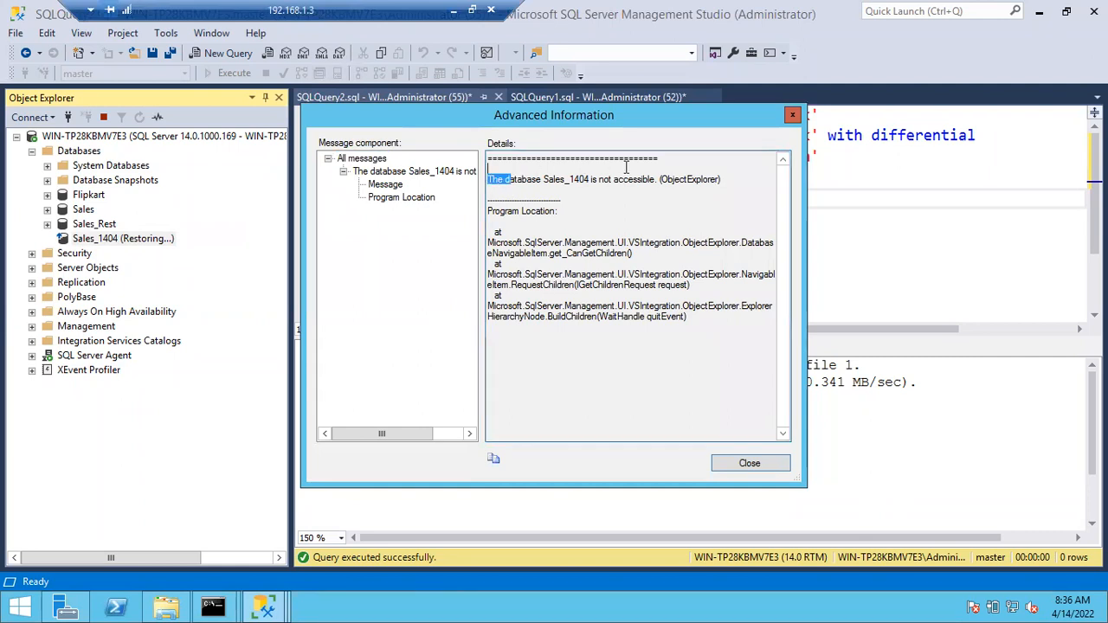
pyautogui.moveTo(519, 253); pyautogui.dragTo(628, 275)
pyautogui.moveTo(538, 276); pyautogui.dragTo(640, 285)
pyautogui.click(750, 463)
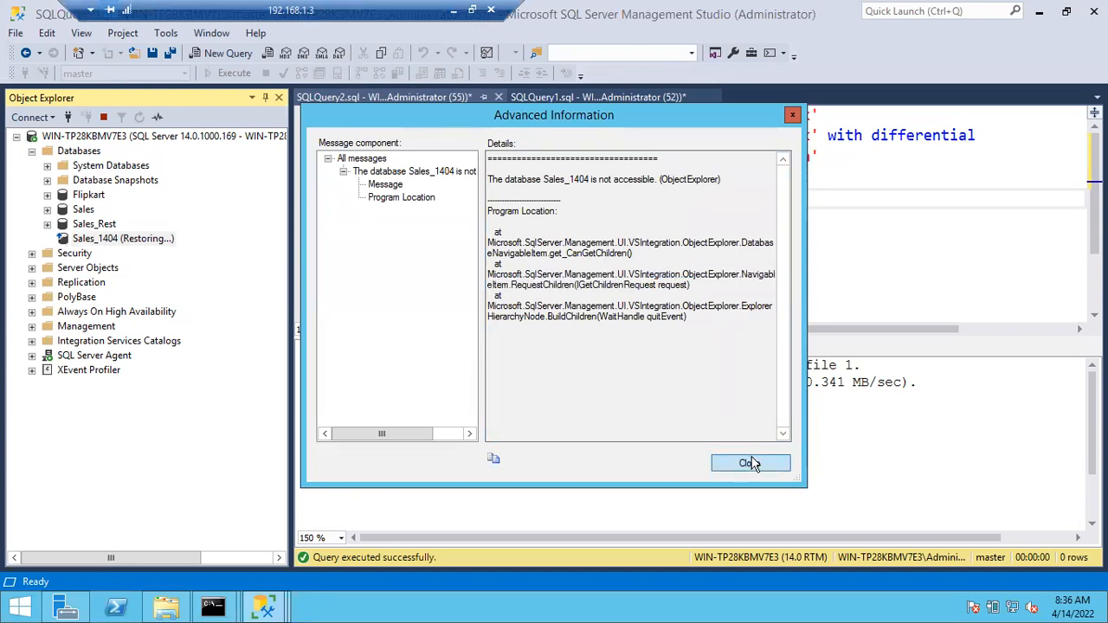
pyautogui.click(766, 322)
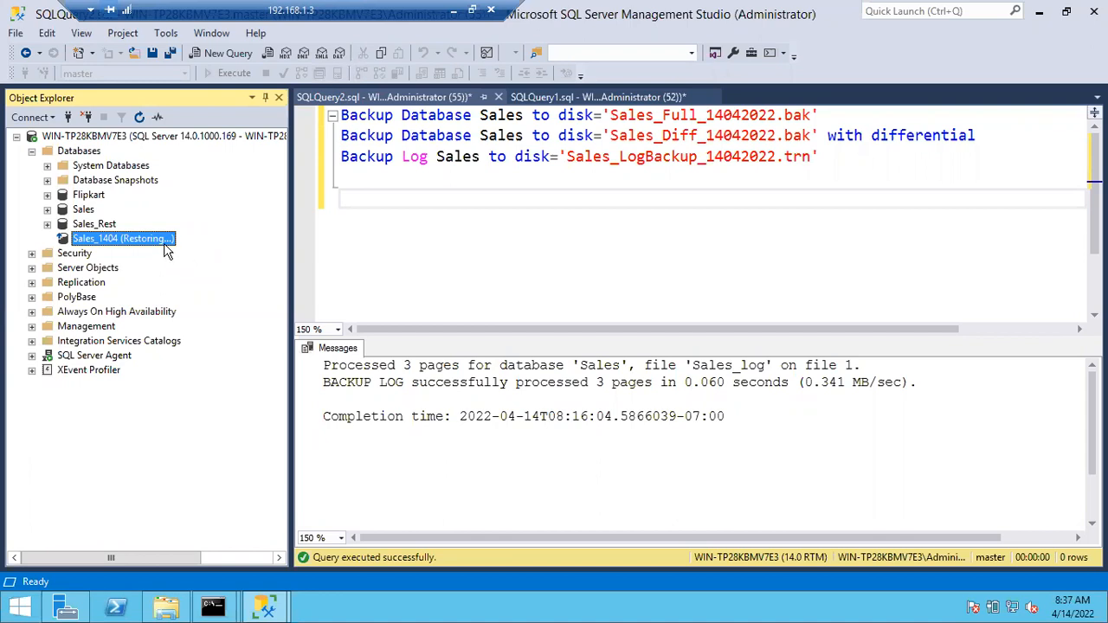
# - Start a database restore on Sales_1404 and load the backup file Sales_Diff_14042022.bak as its device source
pyautogui.rightClick(129, 238)
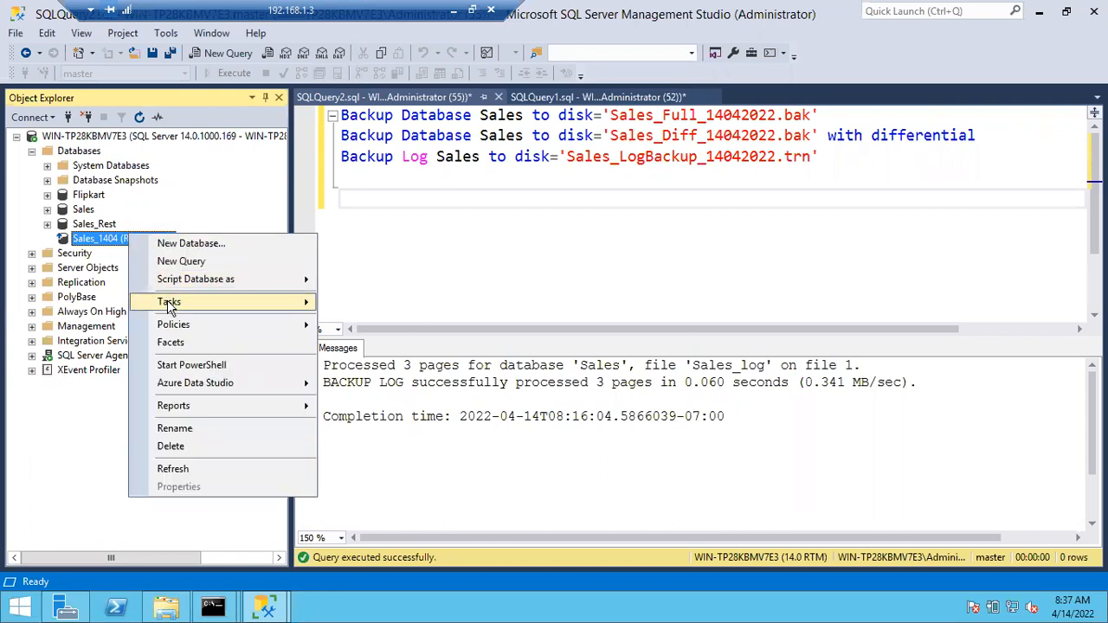
pyautogui.moveTo(169, 301)
pyautogui.moveTo(407, 248)
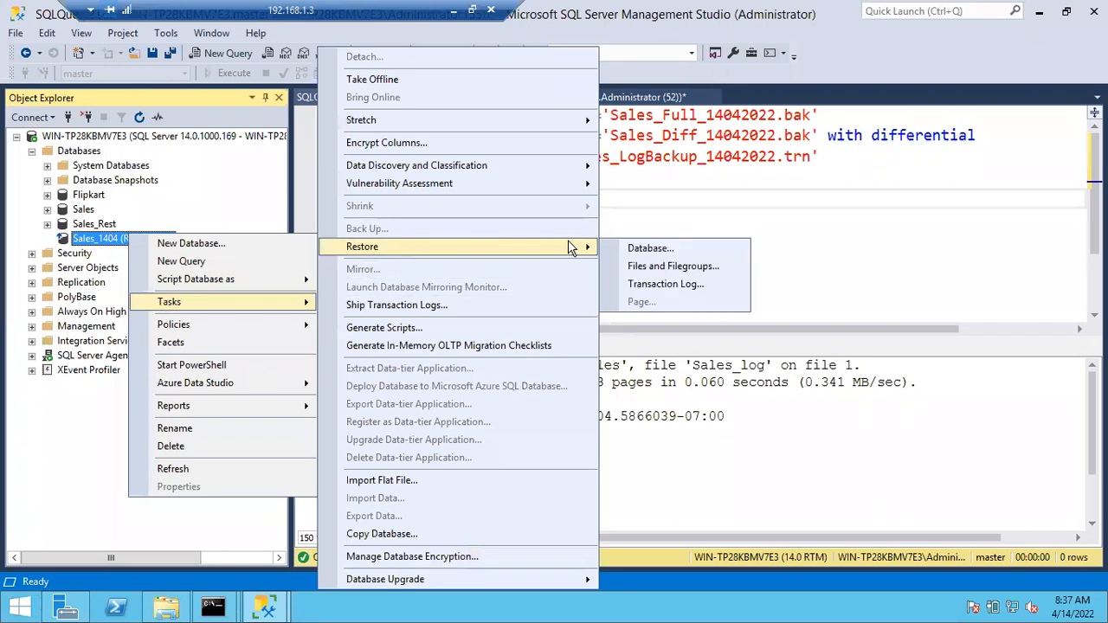
pyautogui.click(642, 246)
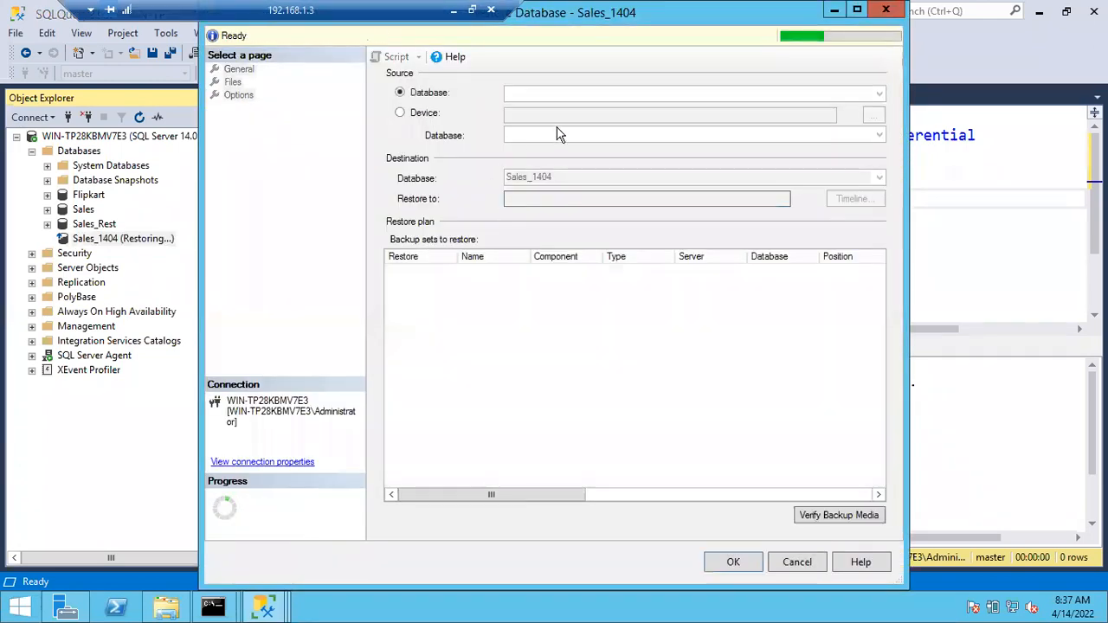
pyautogui.click(424, 118)
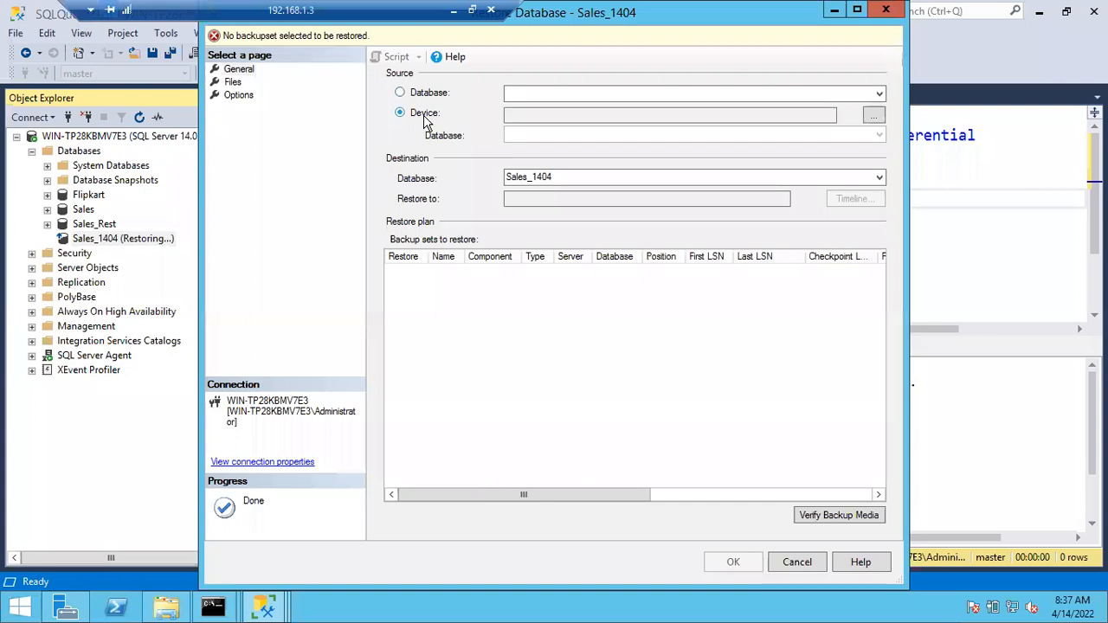
pyautogui.click(872, 116)
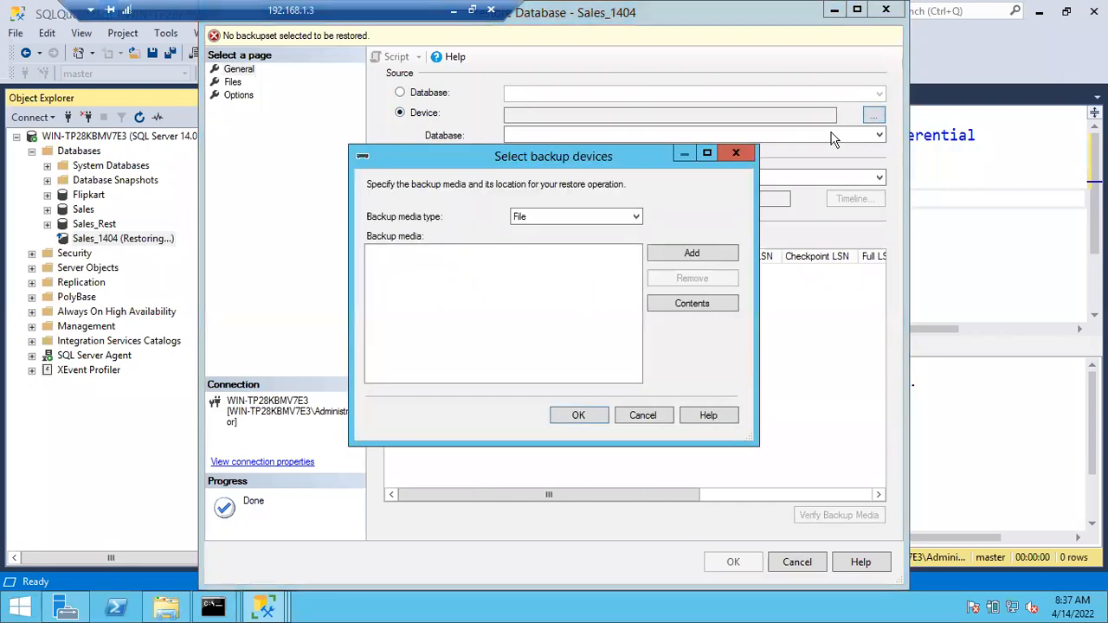
pyautogui.click(714, 259)
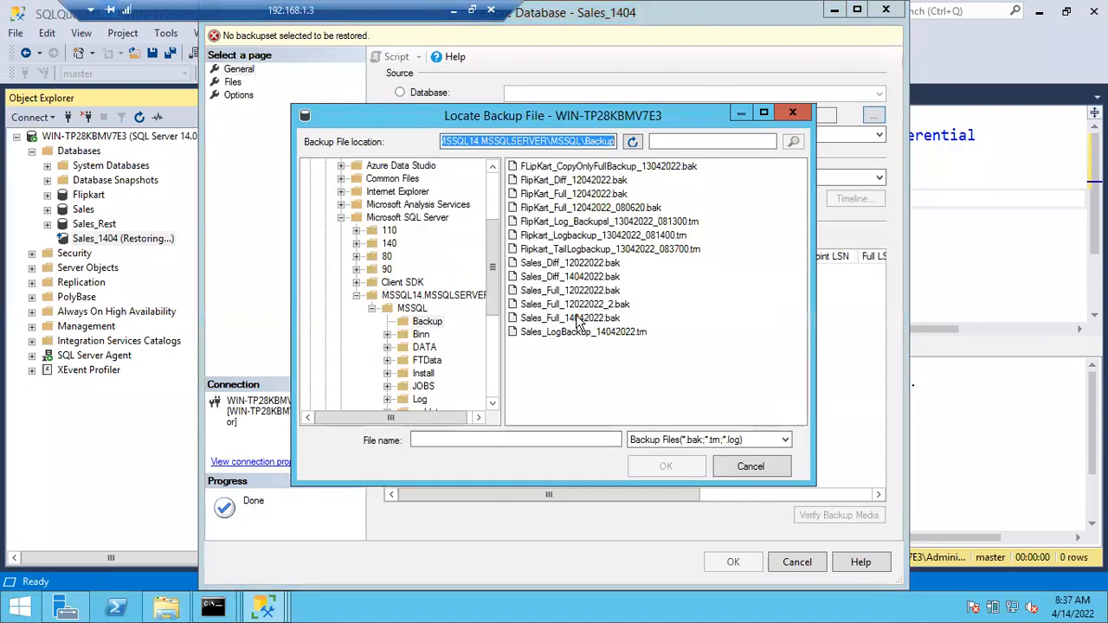
pyautogui.doubleClick(554, 277)
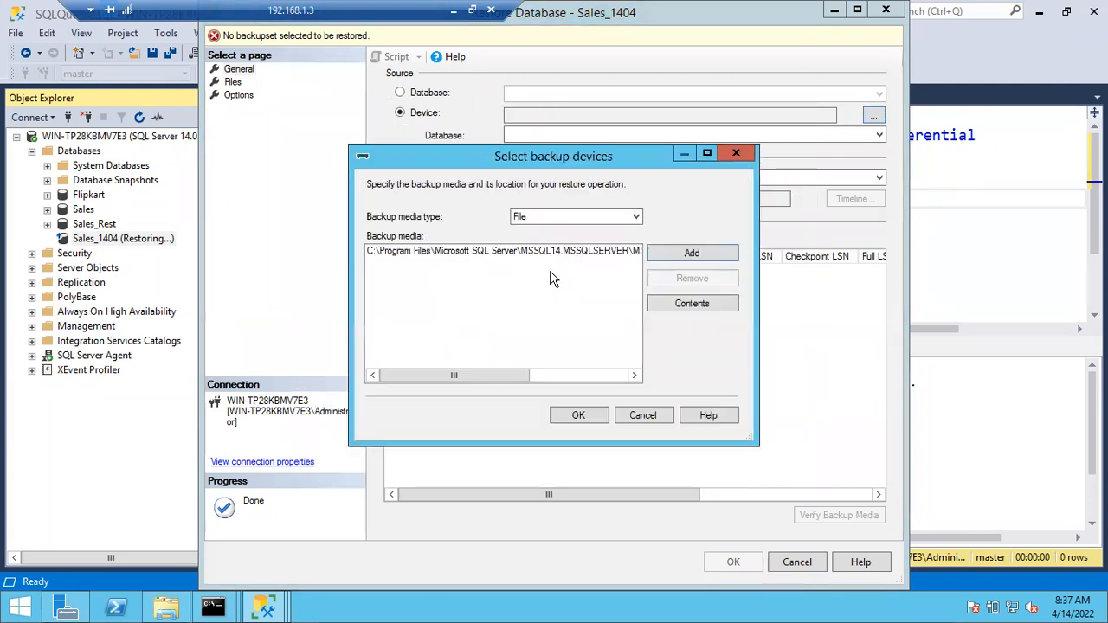
pyautogui.click(579, 416)
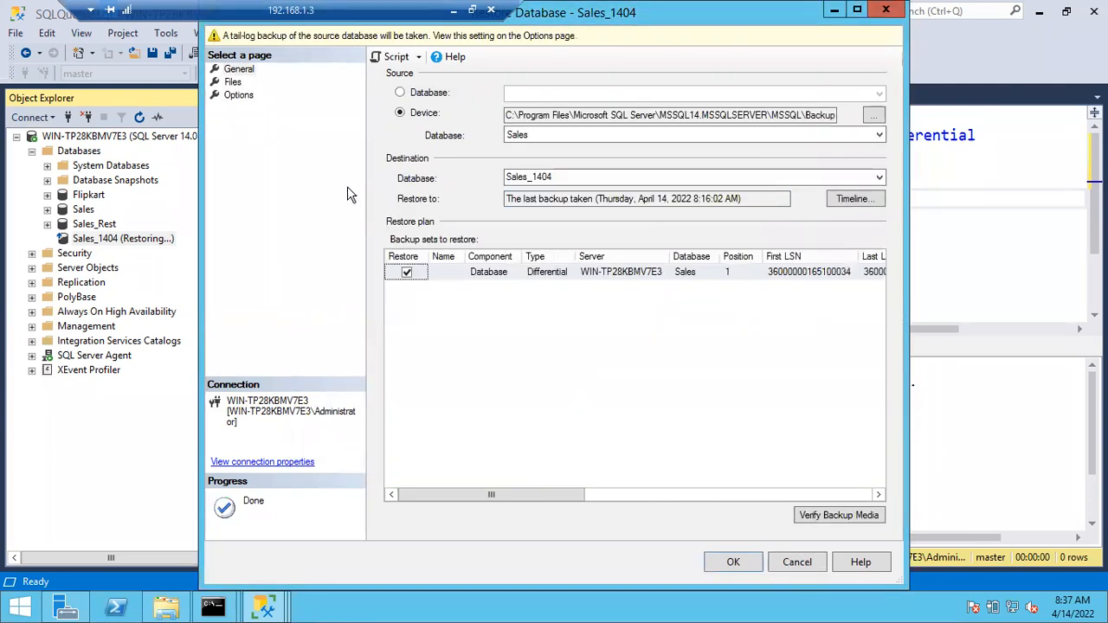
# - Review the full restore-as paths of the data and log files for the differential restore
pyautogui.click(233, 82)
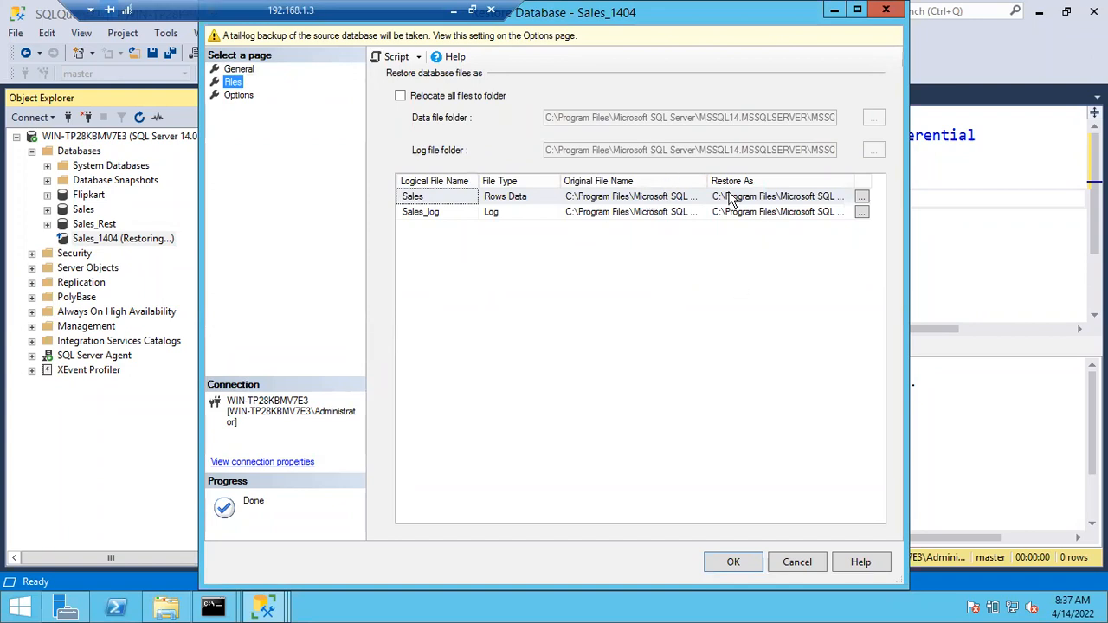
pyautogui.doubleClick(581, 24)
pyautogui.doubleClick(651, 174)
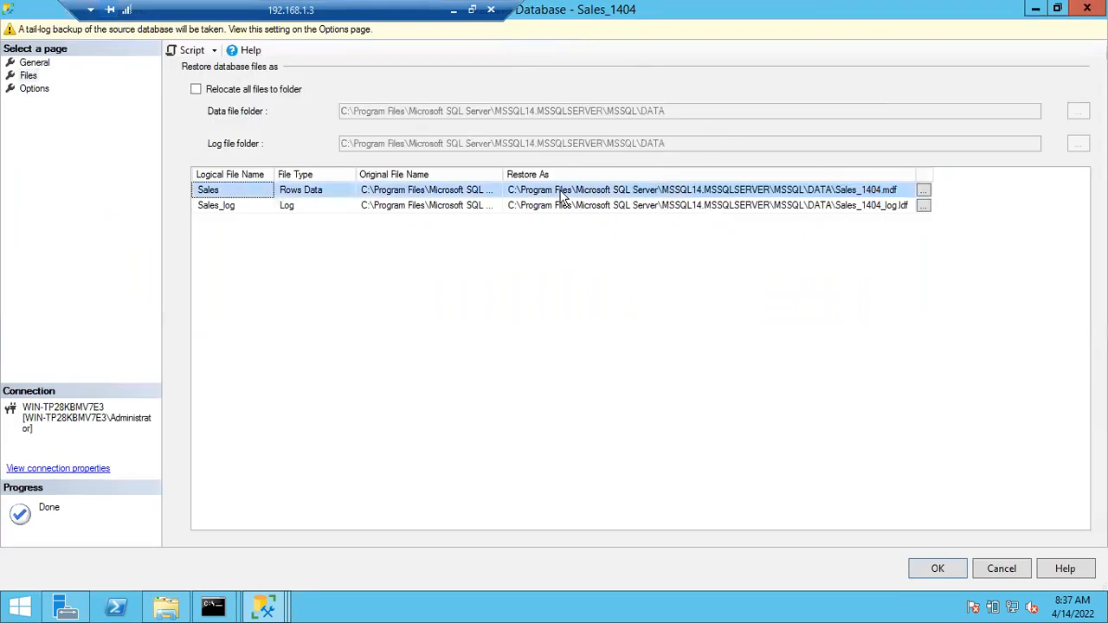
# - Restore the differential backup to Sales_1404 using RESTORE WITH NORECOVERY, without a tail-log backup, and dismiss the completion message
pyautogui.click(36, 89)
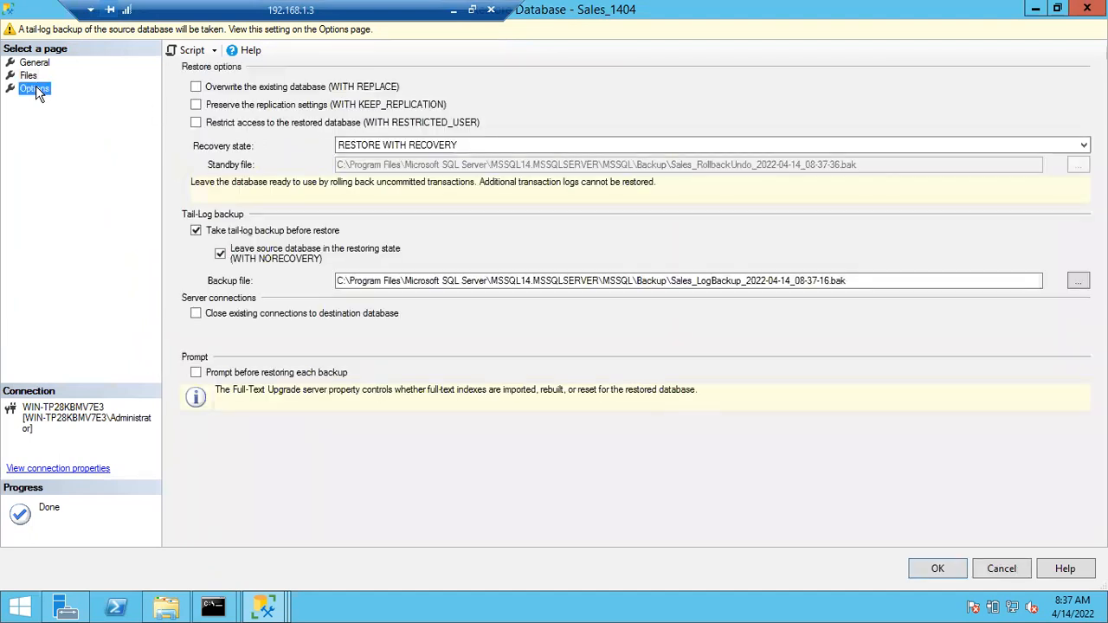
pyautogui.click(196, 231)
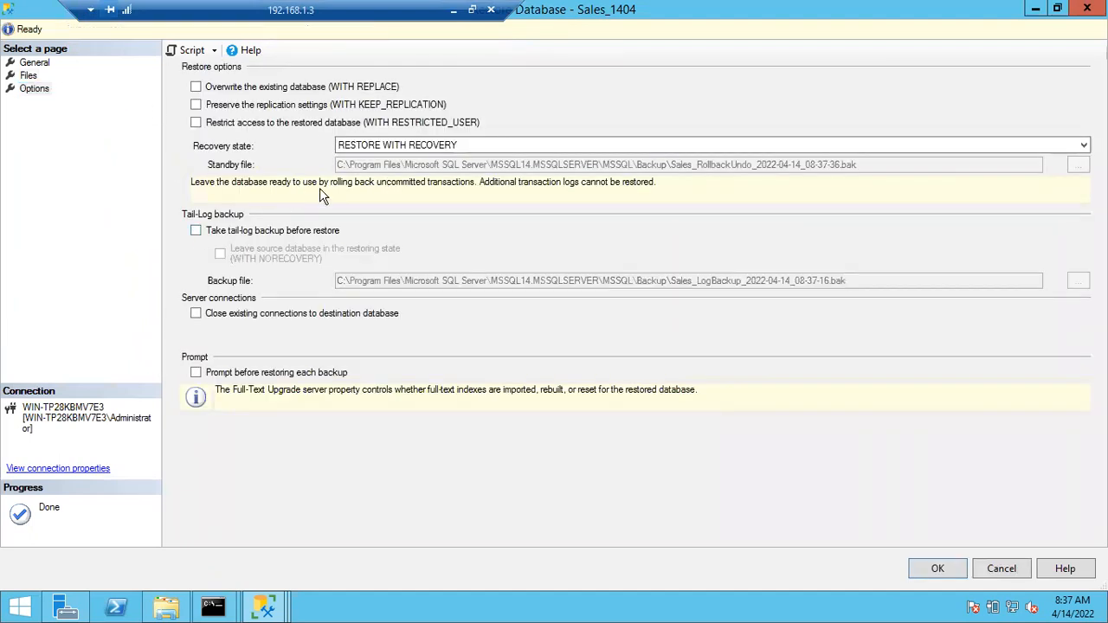
pyautogui.click(407, 147)
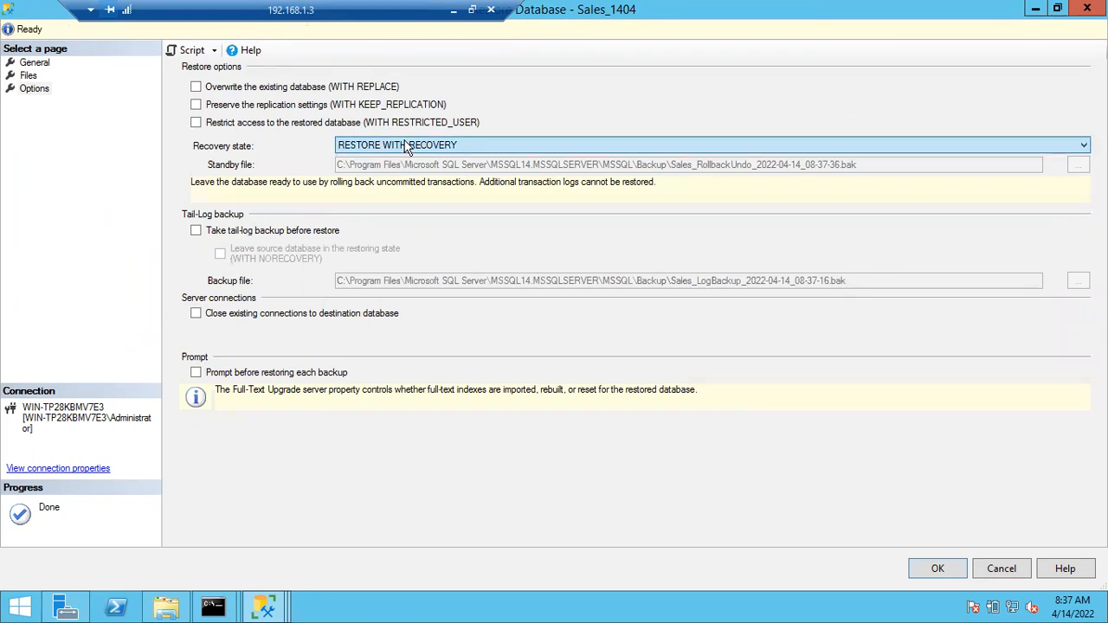
pyautogui.click(387, 171)
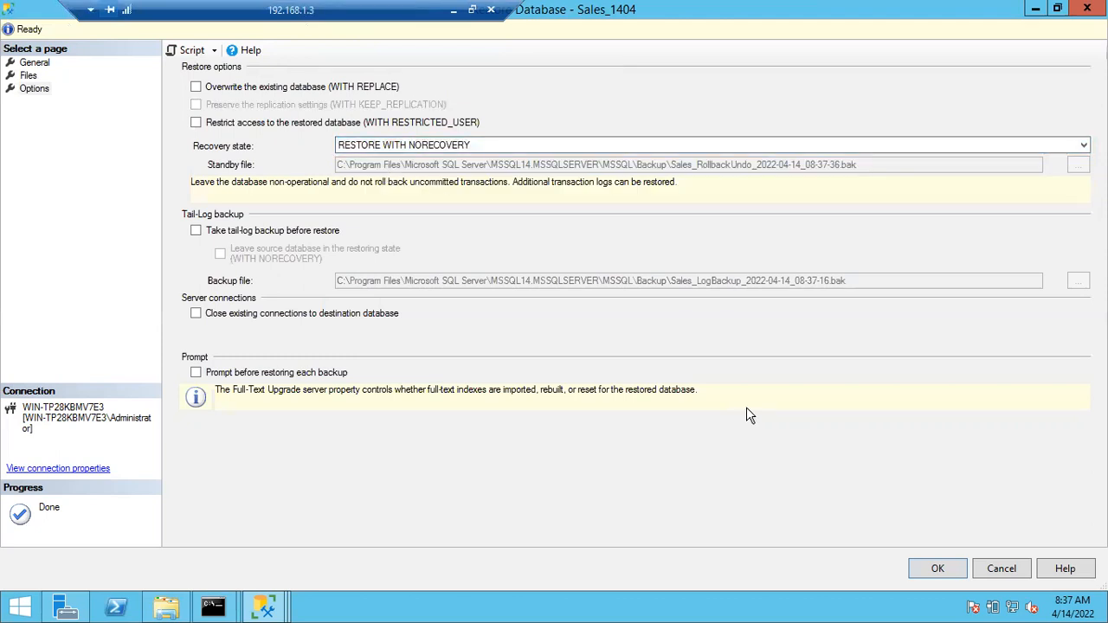
pyautogui.click(926, 567)
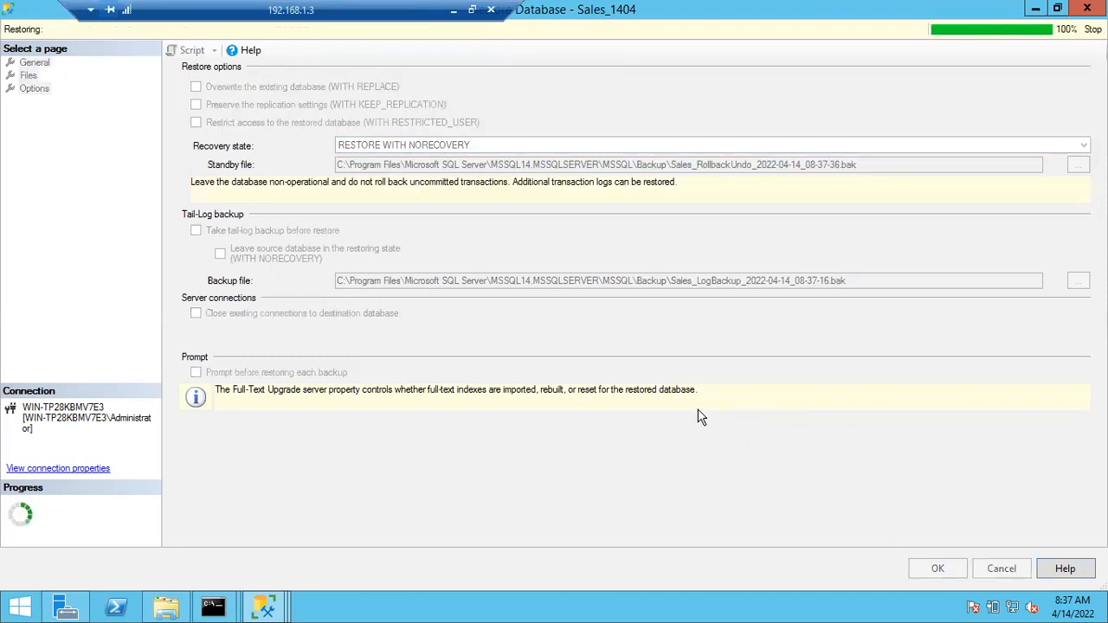
pyautogui.click(653, 367)
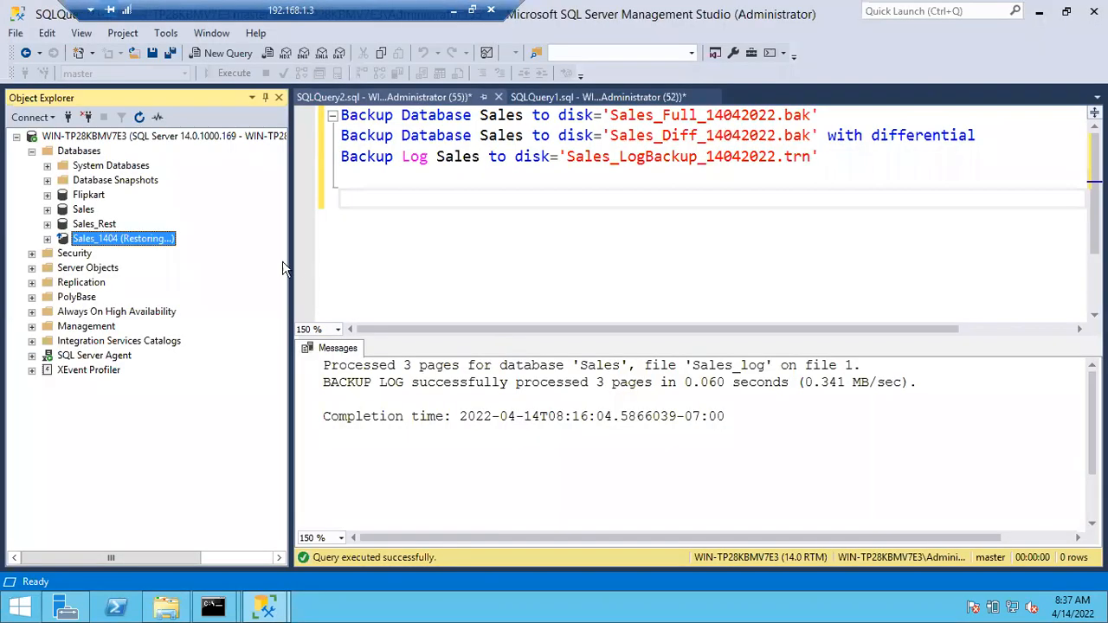
# - Start a transaction log restore on Sales_1404 and load Sales_LogBackup_14042022.trn as its device source
pyautogui.rightClick(121, 249)
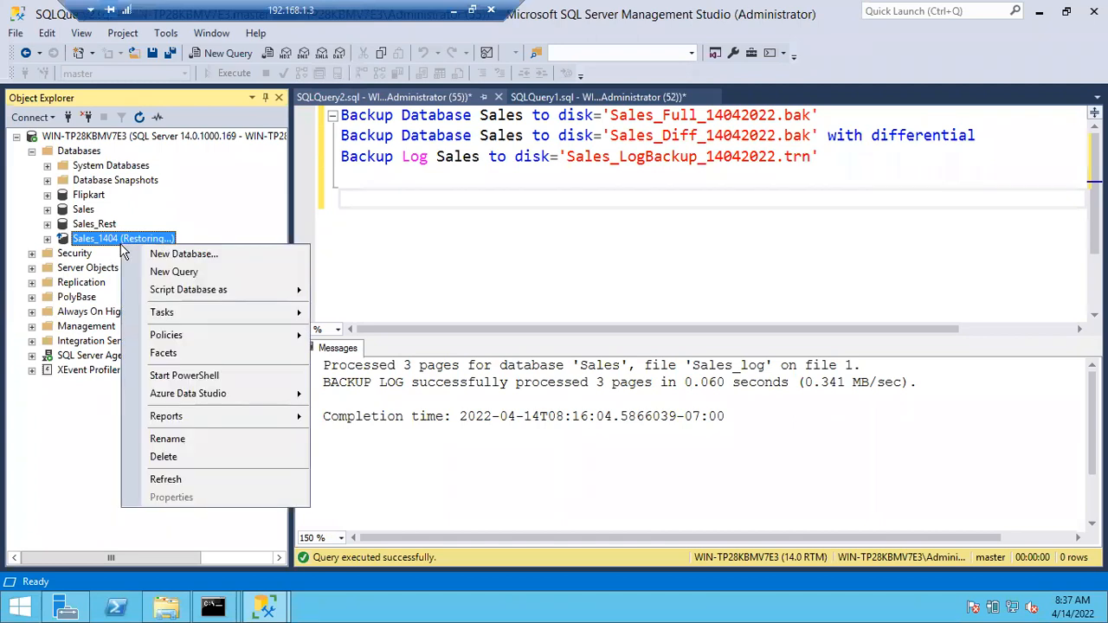
pyautogui.moveTo(173, 313)
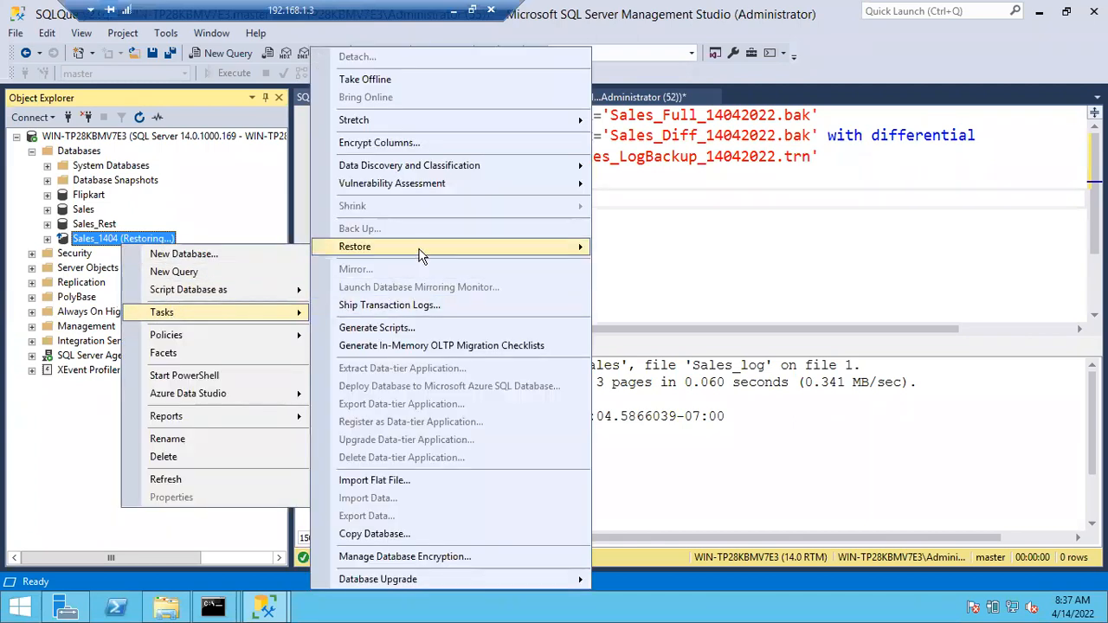
pyautogui.moveTo(503, 251)
pyautogui.click(645, 286)
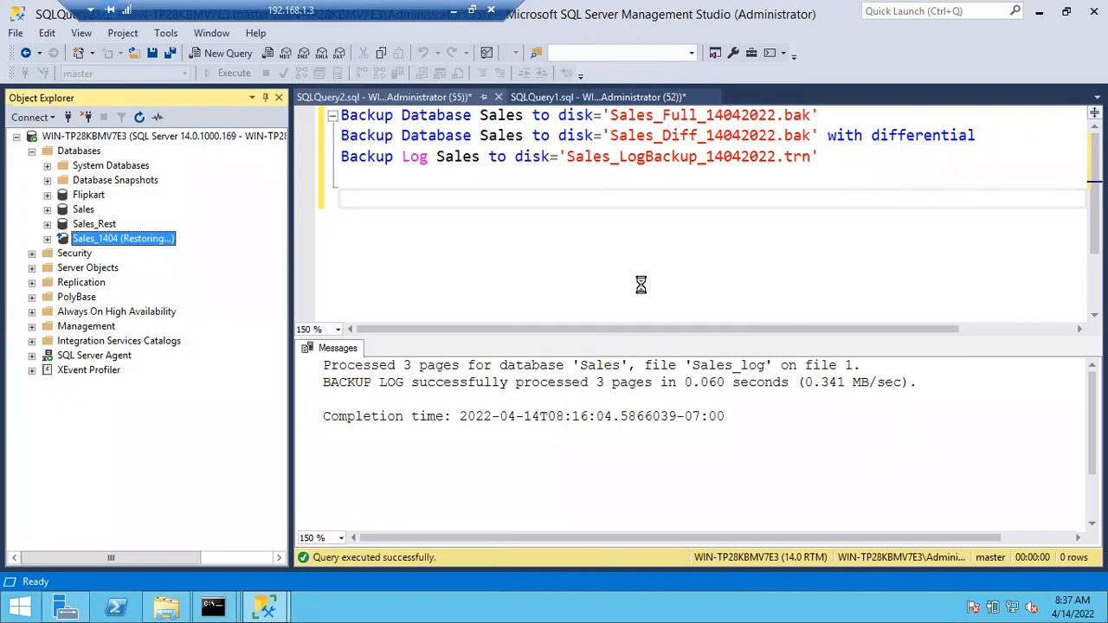
pyautogui.click(443, 202)
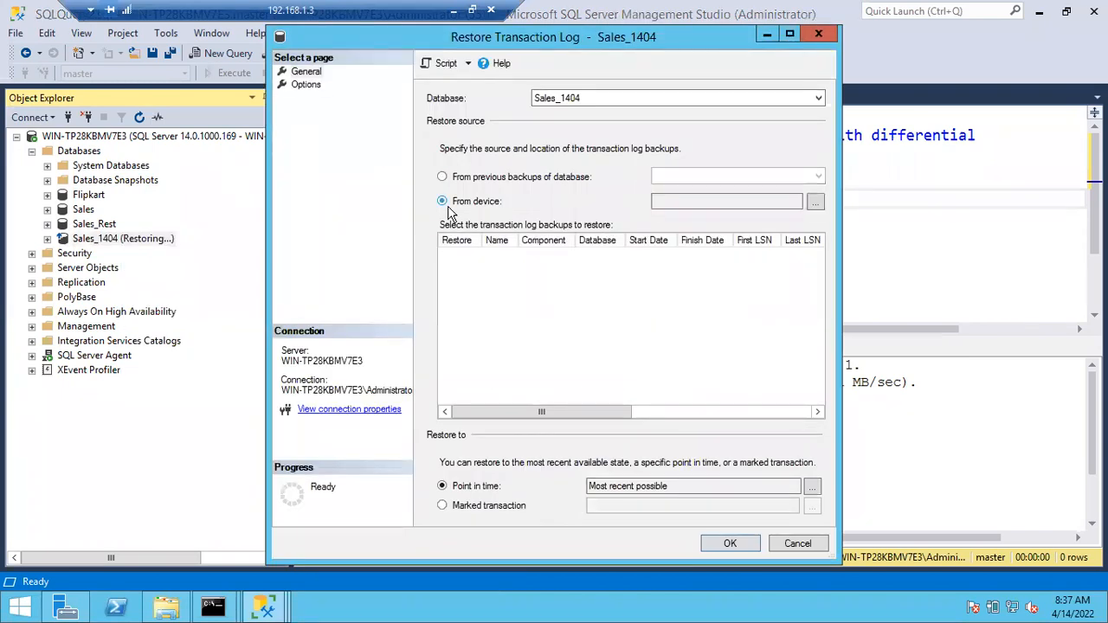
pyautogui.click(816, 203)
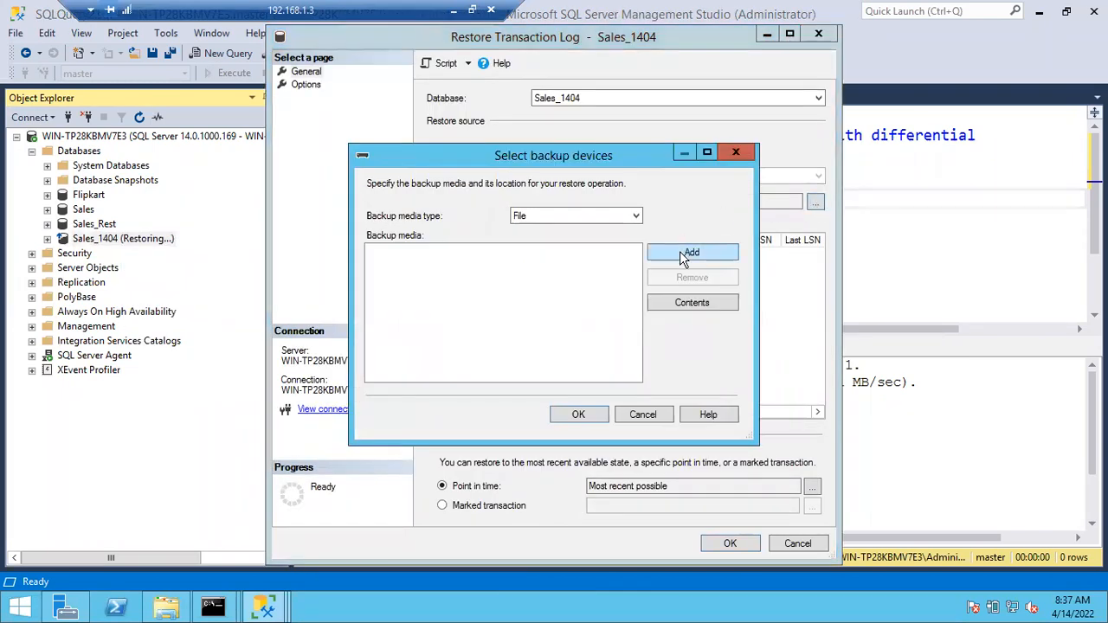
pyautogui.click(684, 253)
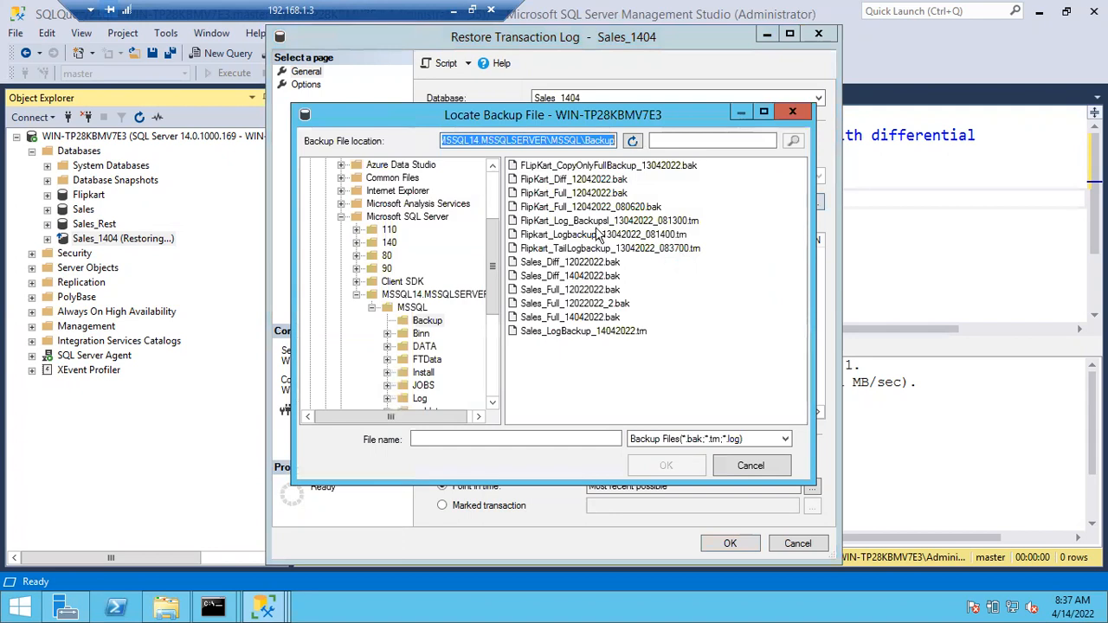
pyautogui.click(549, 334)
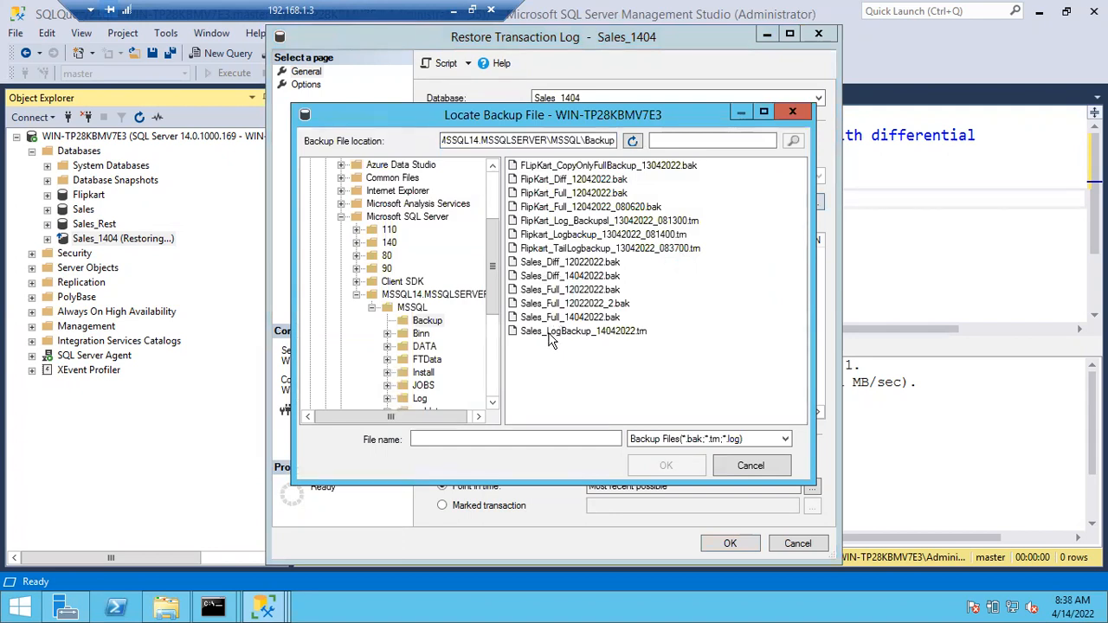
pyautogui.click(549, 334)
pyautogui.click(653, 464)
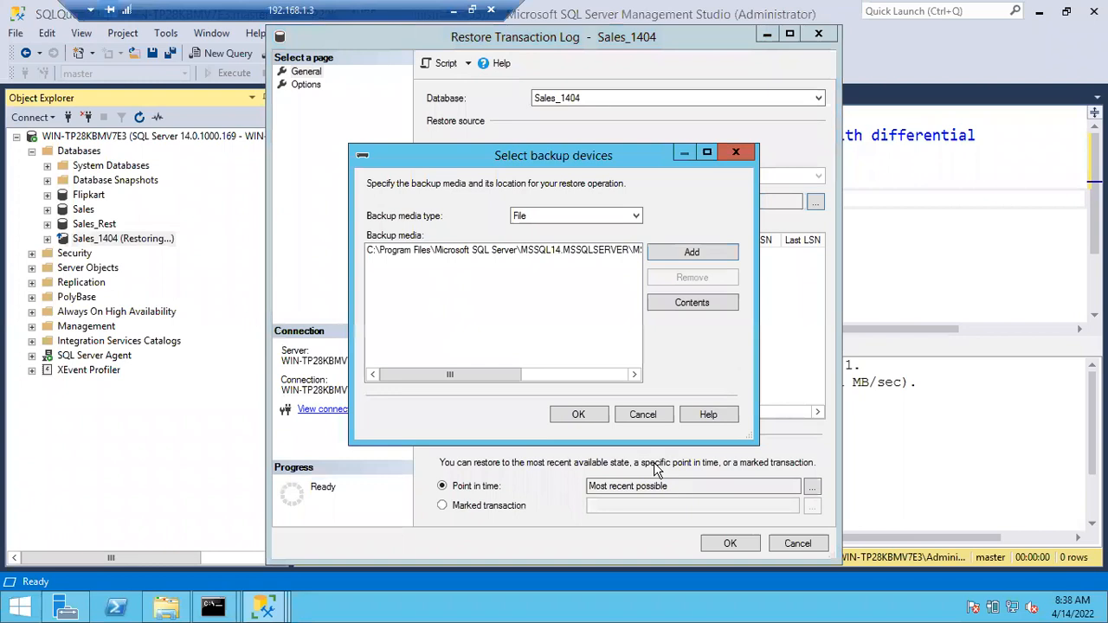
pyautogui.click(578, 416)
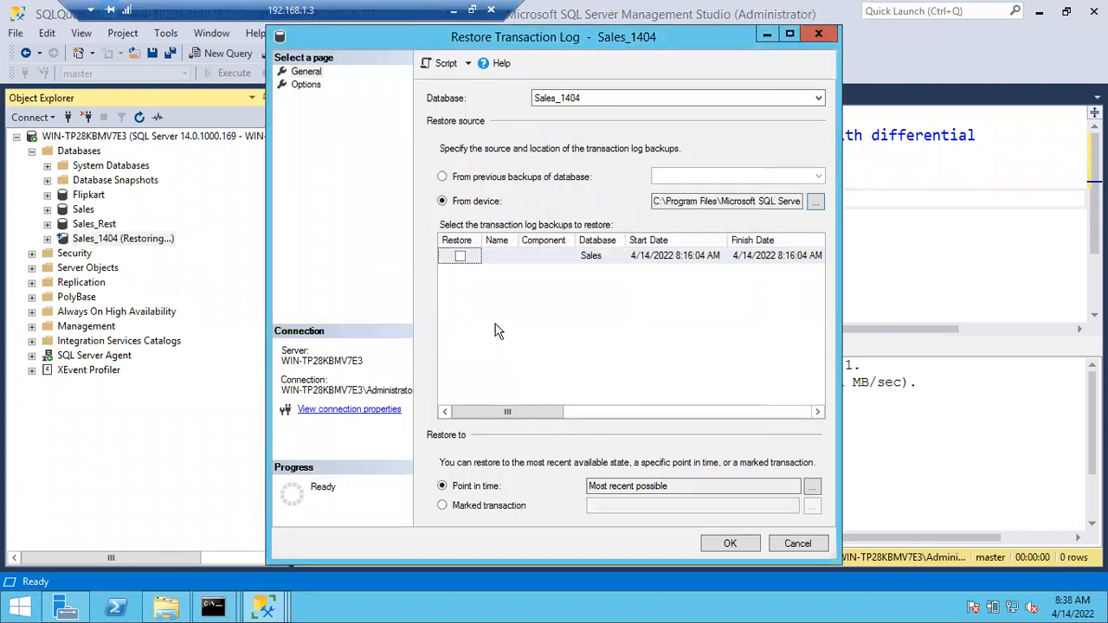
# - Include the Sales log backup, restore it to Sales_1404 using RESTORE WITH RECOVERY, and dismiss the completion message
pyautogui.click(461, 258)
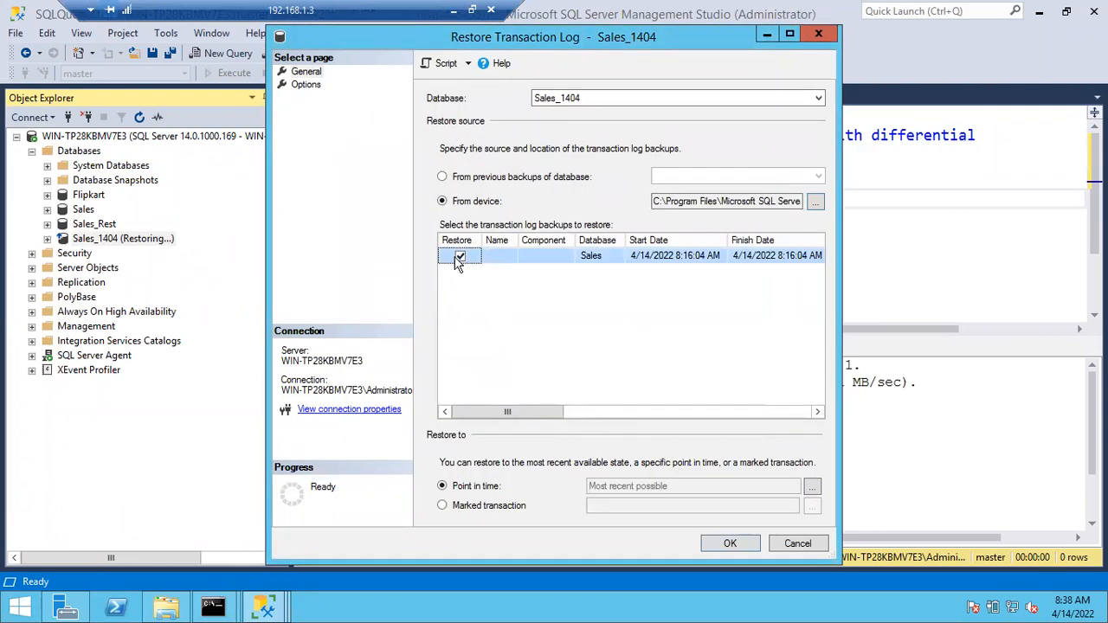
pyautogui.click(306, 87)
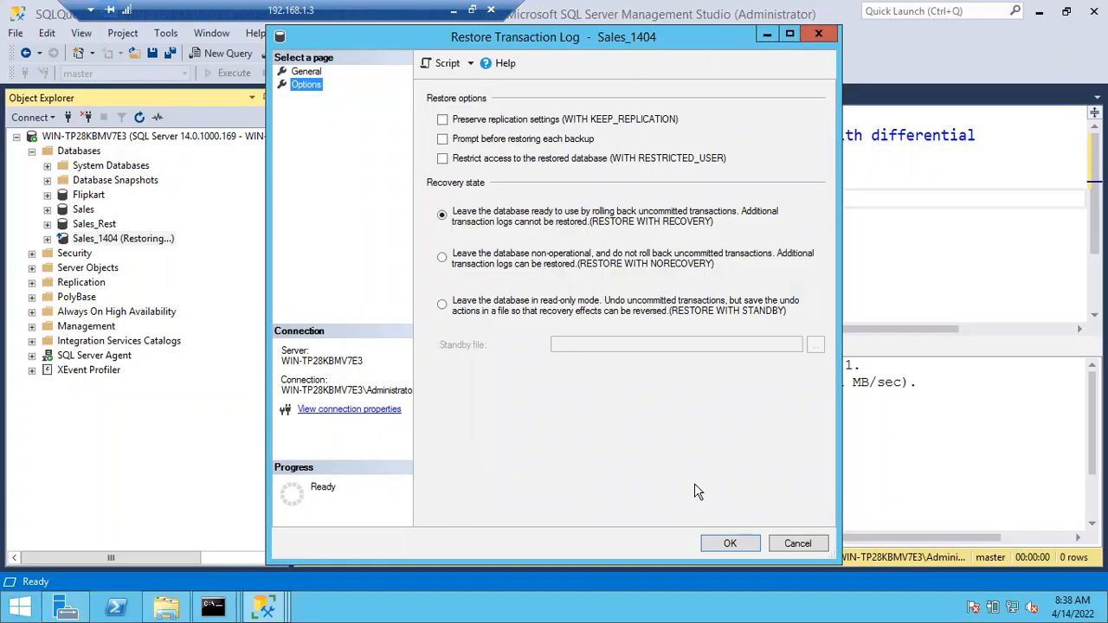
pyautogui.click(729, 544)
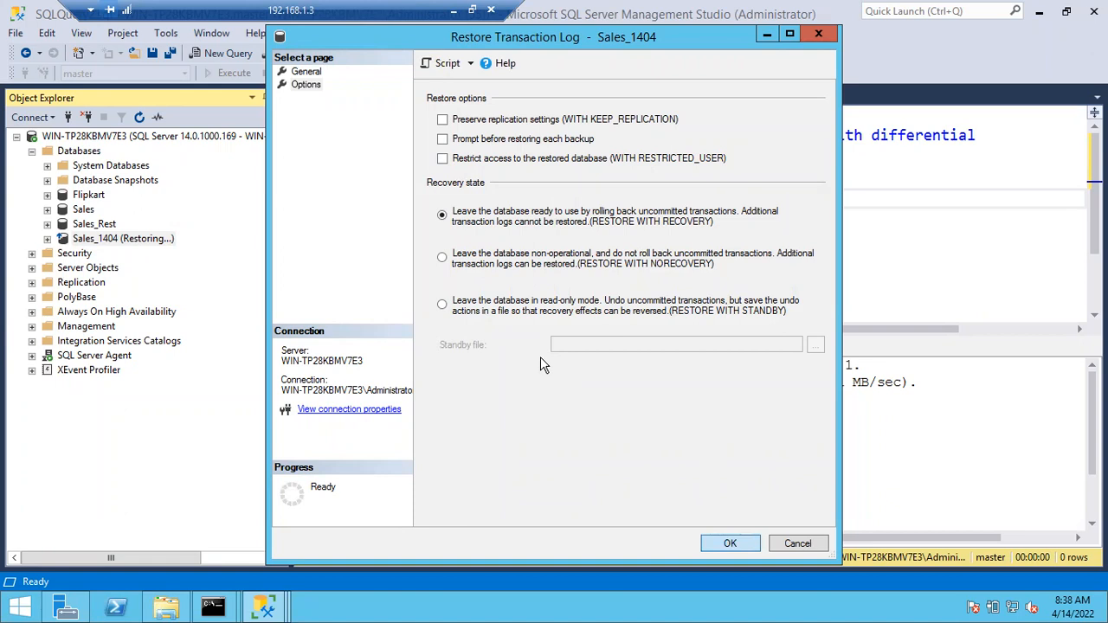
pyautogui.click(730, 543)
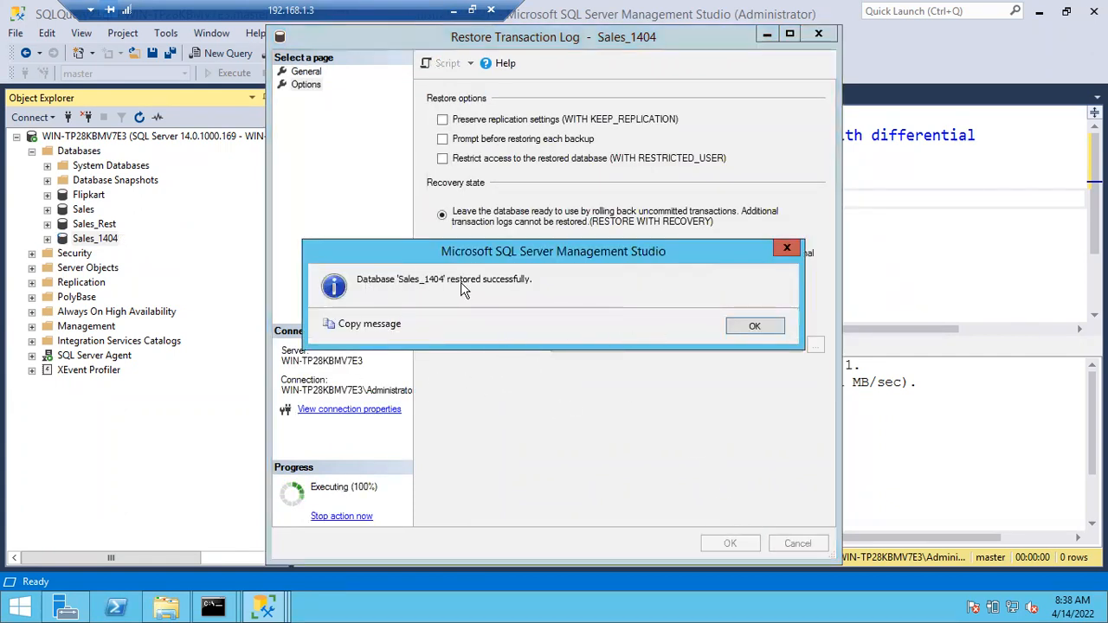
pyautogui.click(755, 329)
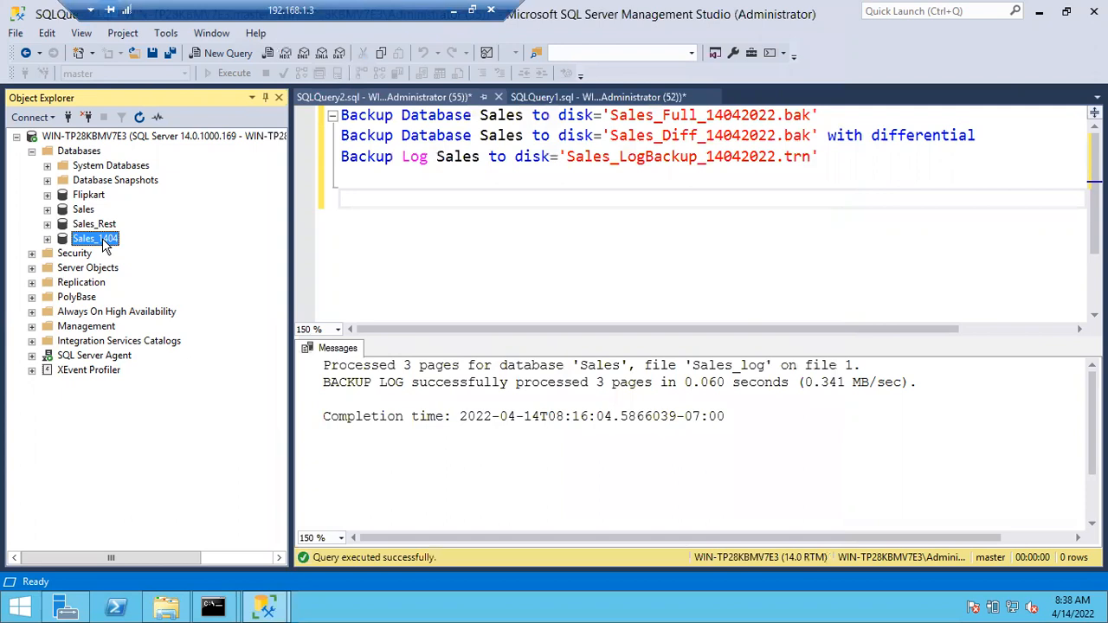
# - Refresh the object tree, examine the tables of the restored Sales_1404 database, and collapse it again
pyautogui.click(48, 239)
pyautogui.click(140, 118)
pyautogui.click(48, 239)
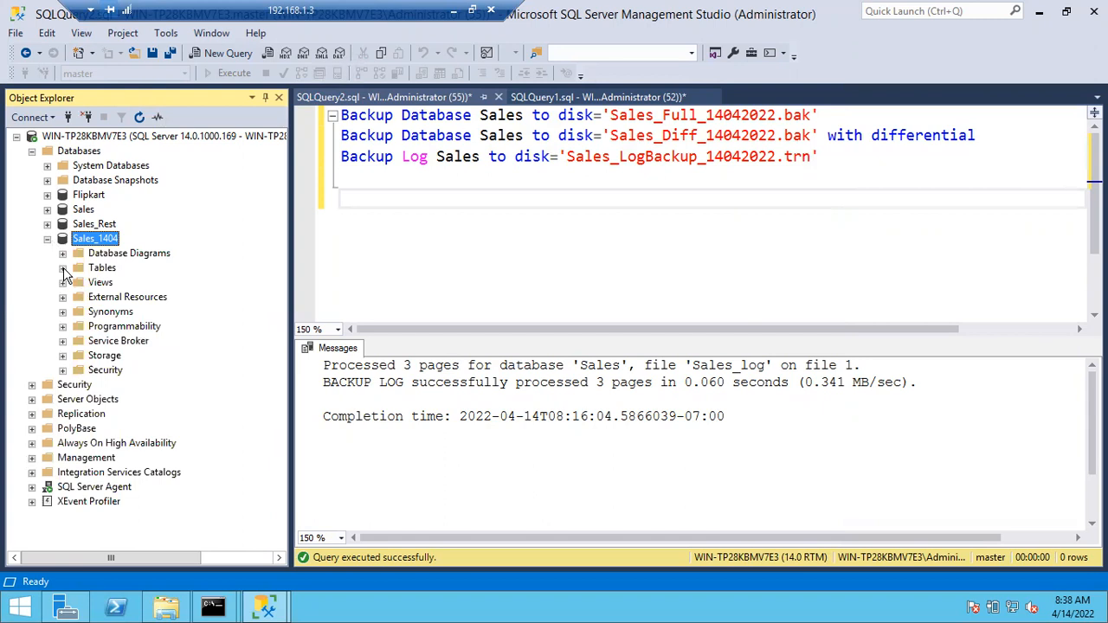
pyautogui.click(62, 268)
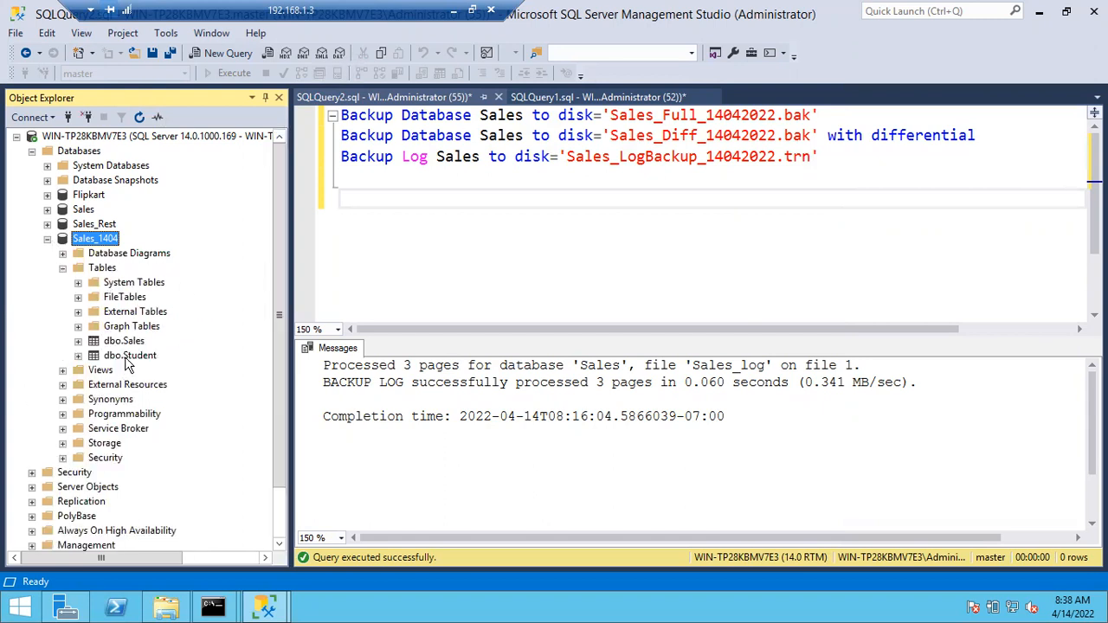
pyautogui.click(48, 239)
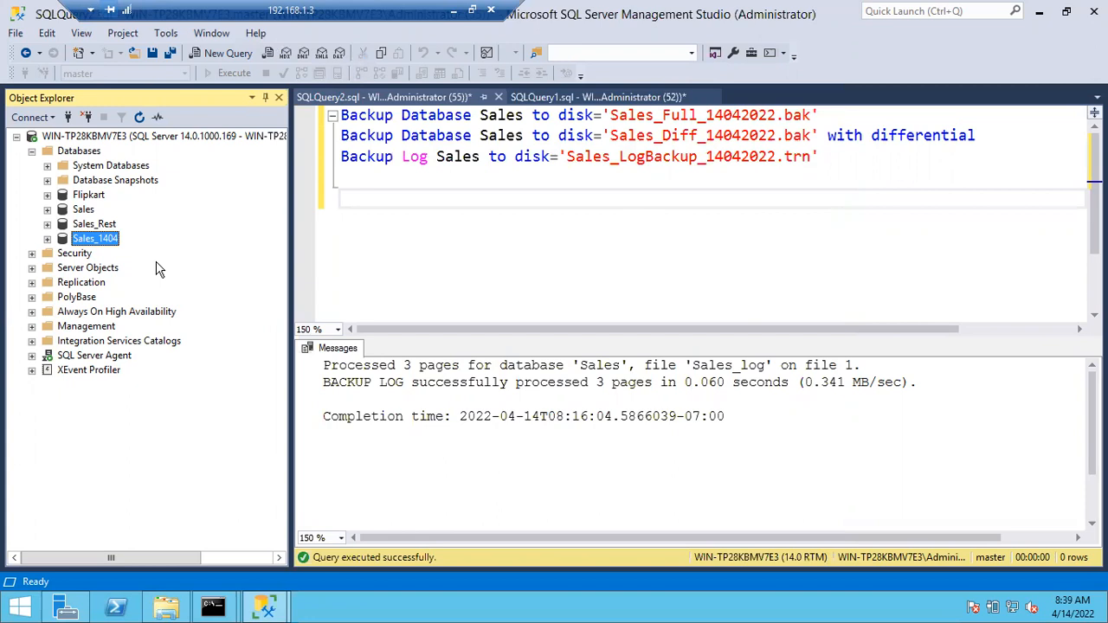
# - Start a new database restore with a device source and browse for its backup files
pyautogui.rightClick(87, 153)
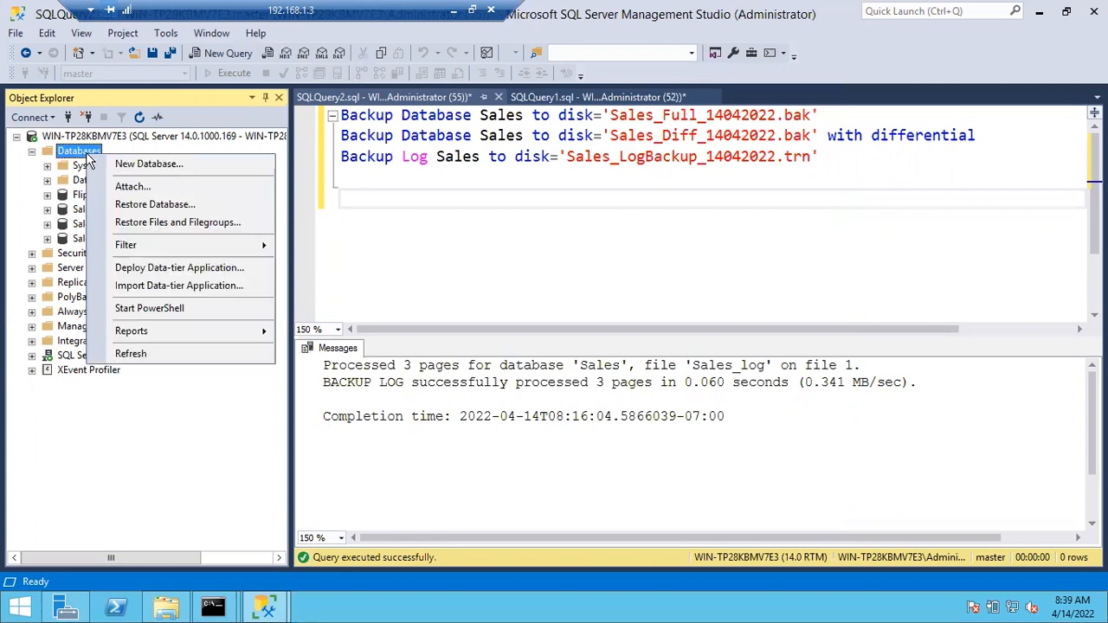
pyautogui.click(129, 208)
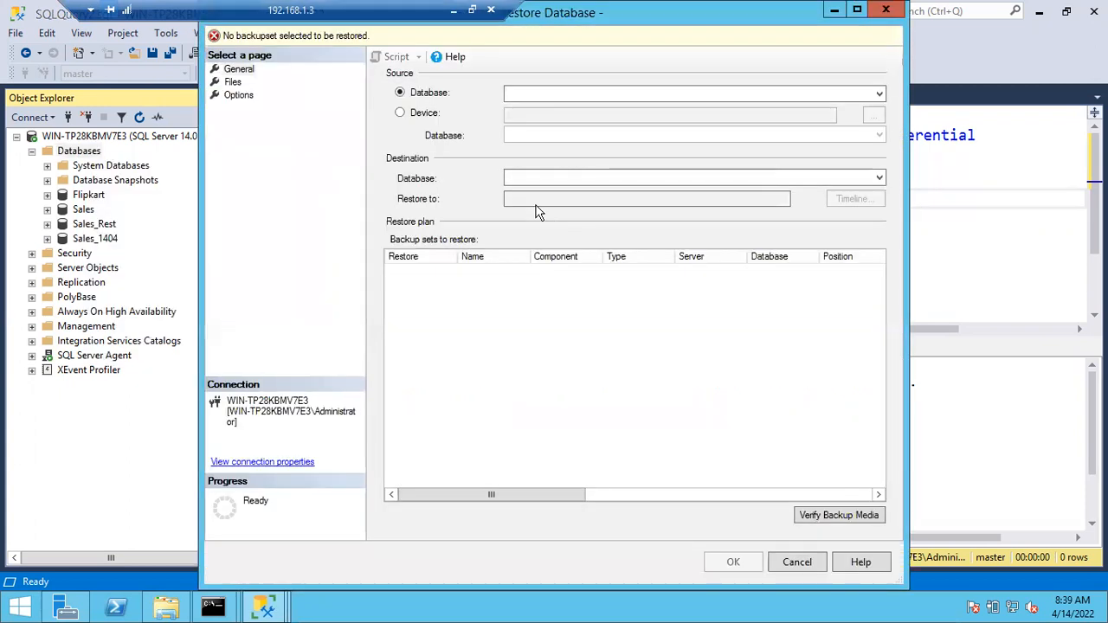
pyautogui.click(425, 113)
pyautogui.click(873, 115)
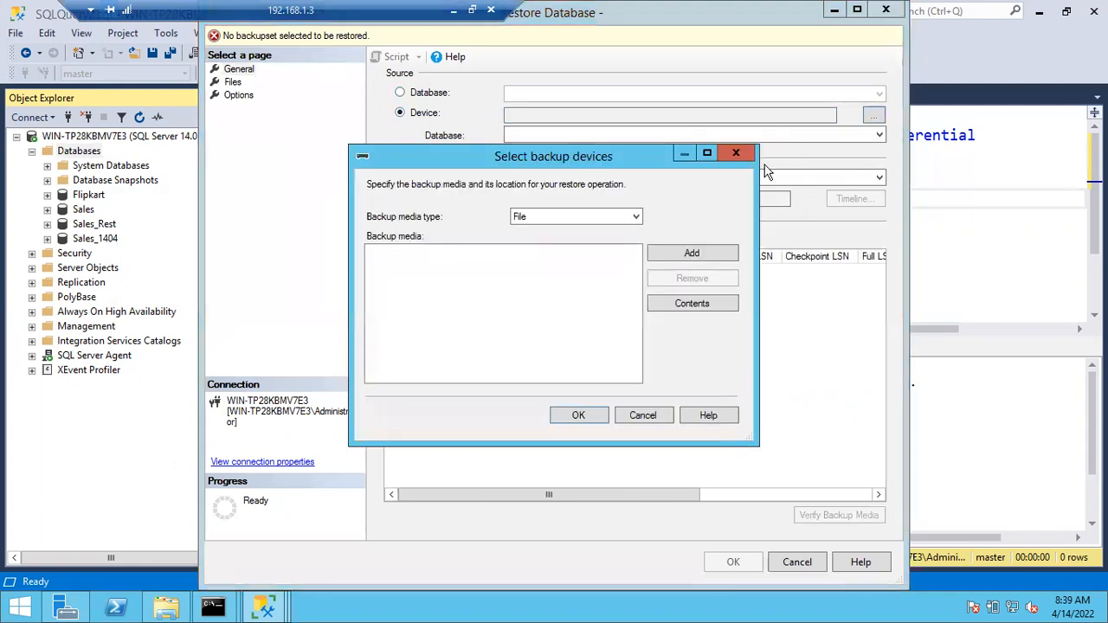
pyautogui.click(728, 253)
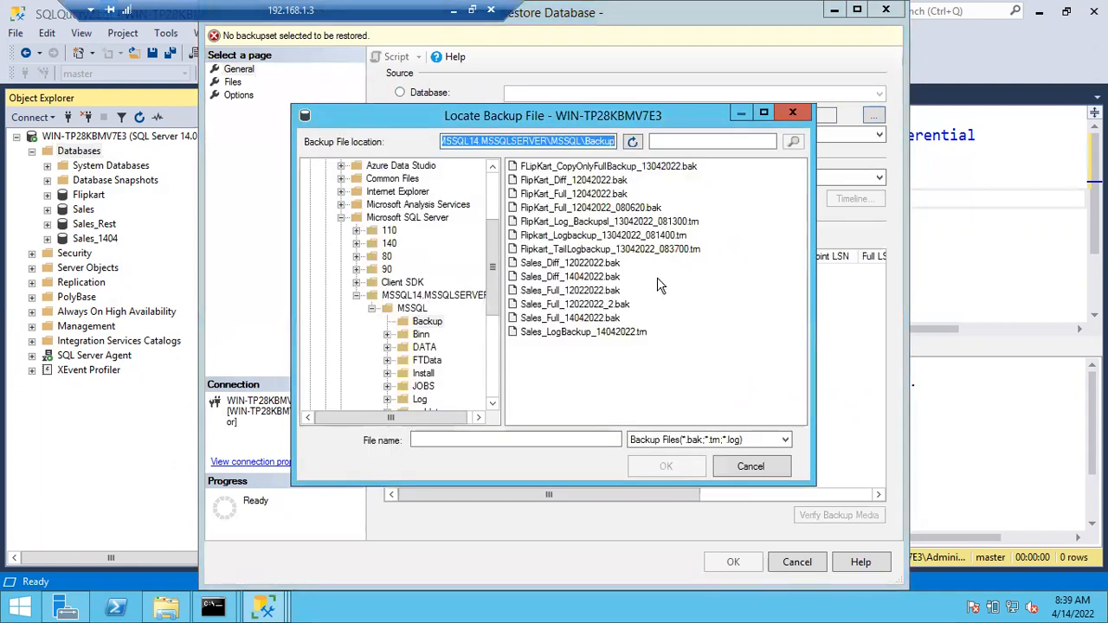
pyautogui.click(612, 318)
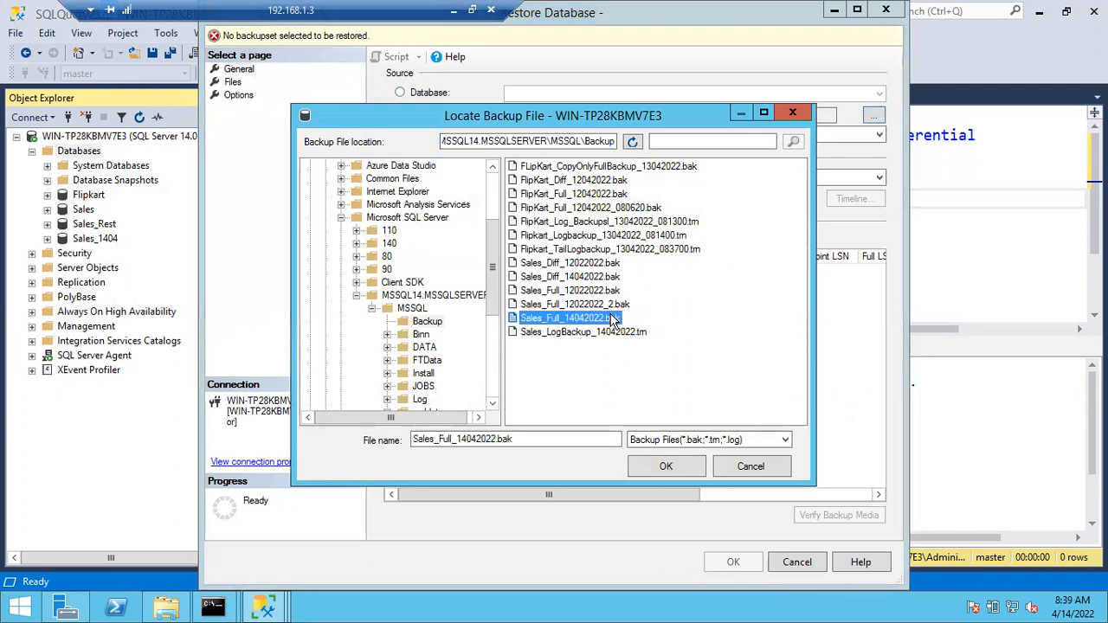
pyautogui.keyDown('ctrl'); pyautogui.click(572, 277); pyautogui.keyUp('ctrl')
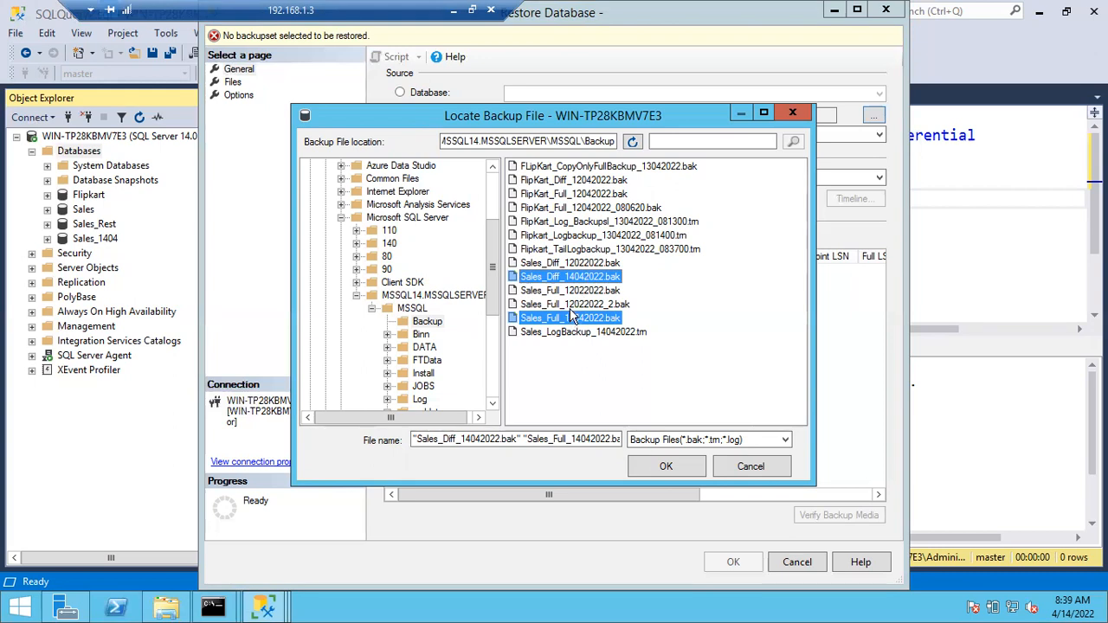
pyautogui.click(571, 306)
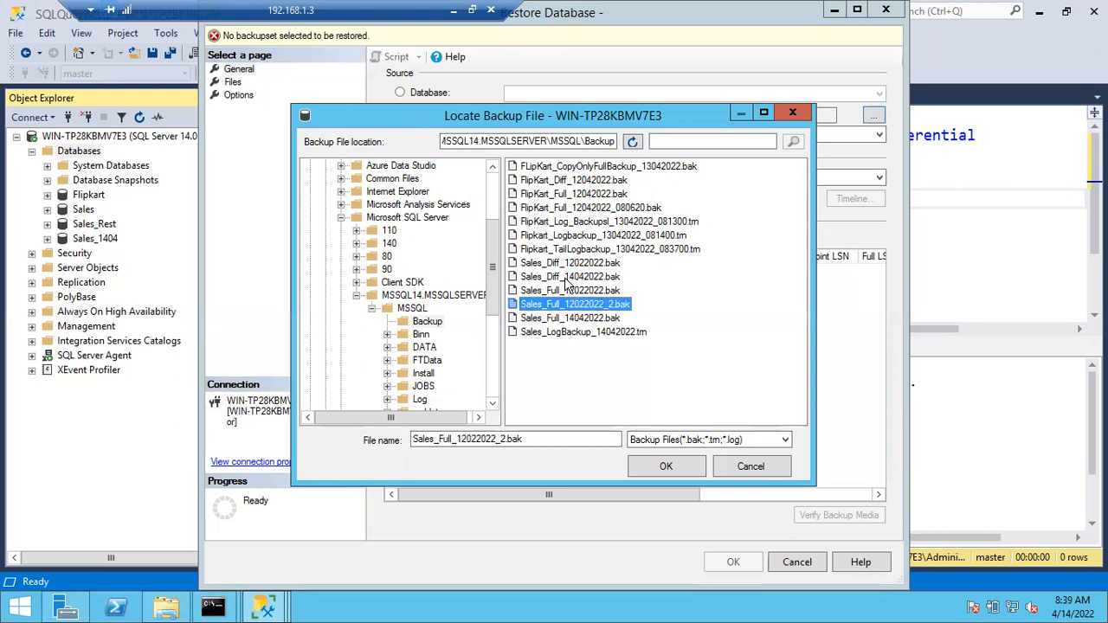
pyautogui.keyDown('ctrl'); pyautogui.click(567, 278); pyautogui.keyUp('ctrl')
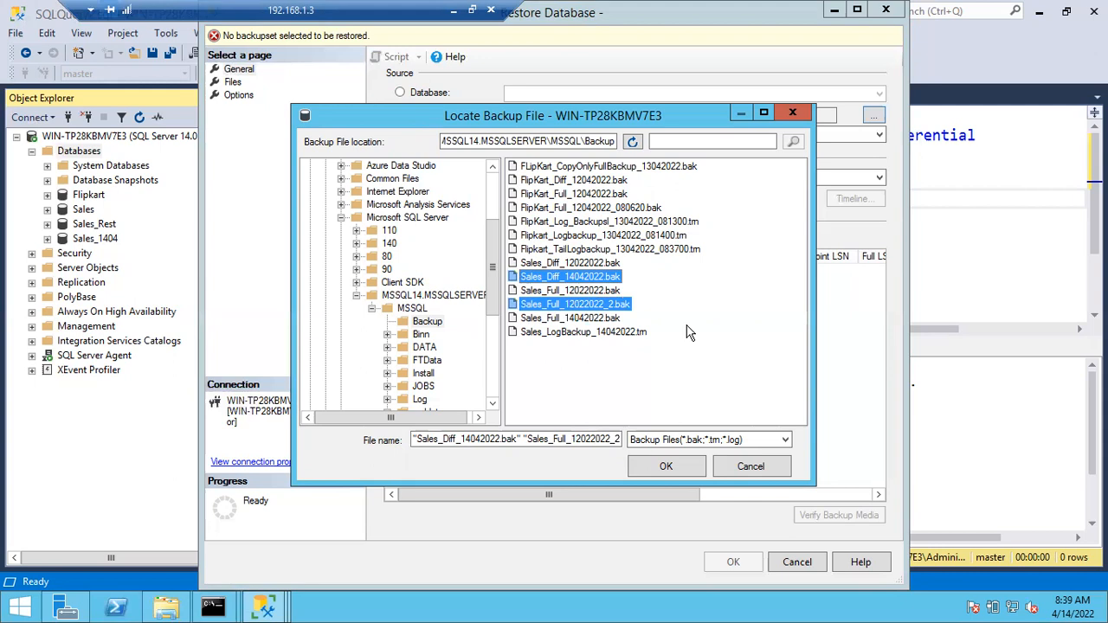
# - Load Sales_Full_14042022.bak, Sales_Diff_14042022.bak and Sales_LogBackup_14042022.trn together as the restore's device source
pyautogui.click(582, 318)
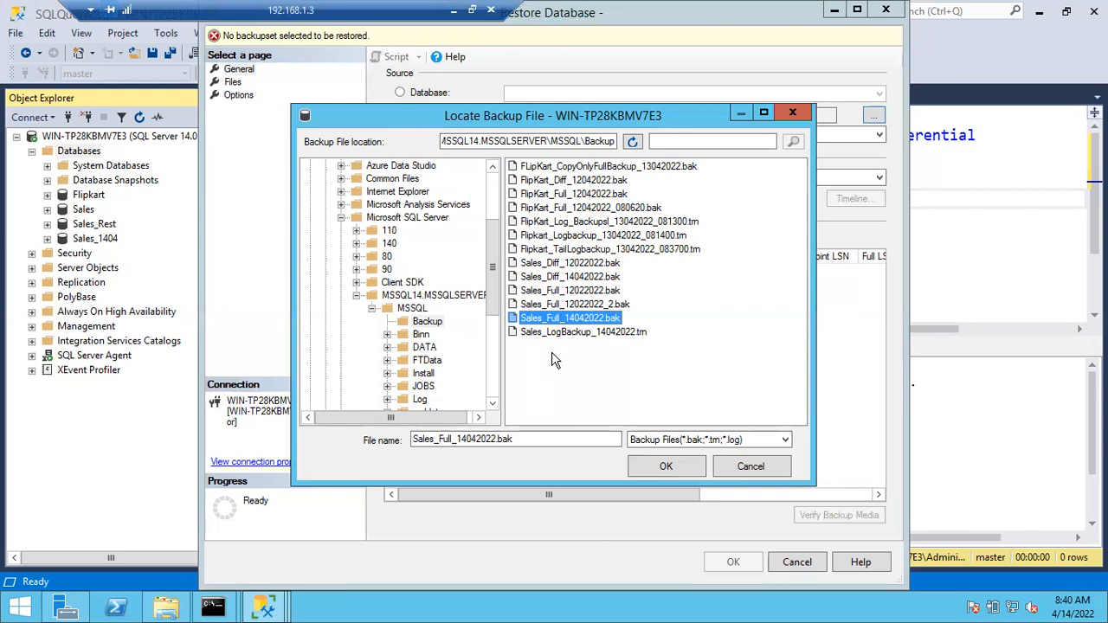
pyautogui.keyDown('ctrl'); pyautogui.click(561, 277); pyautogui.keyUp('ctrl')
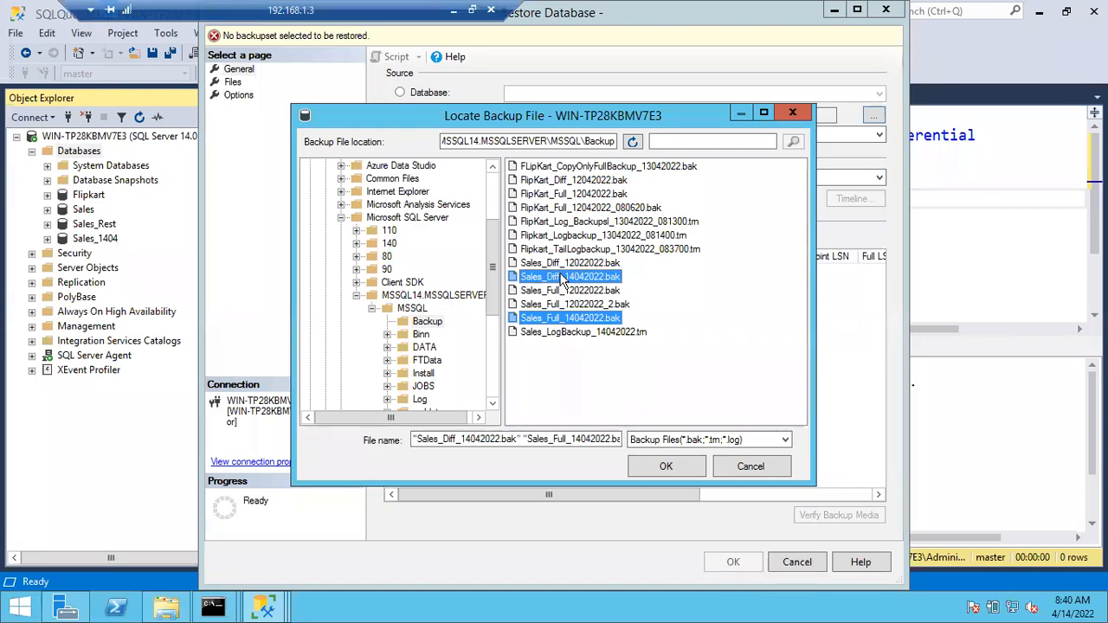
pyautogui.keyDown('ctrl'); pyautogui.click(572, 333); pyautogui.keyUp('ctrl')
pyautogui.click(665, 467)
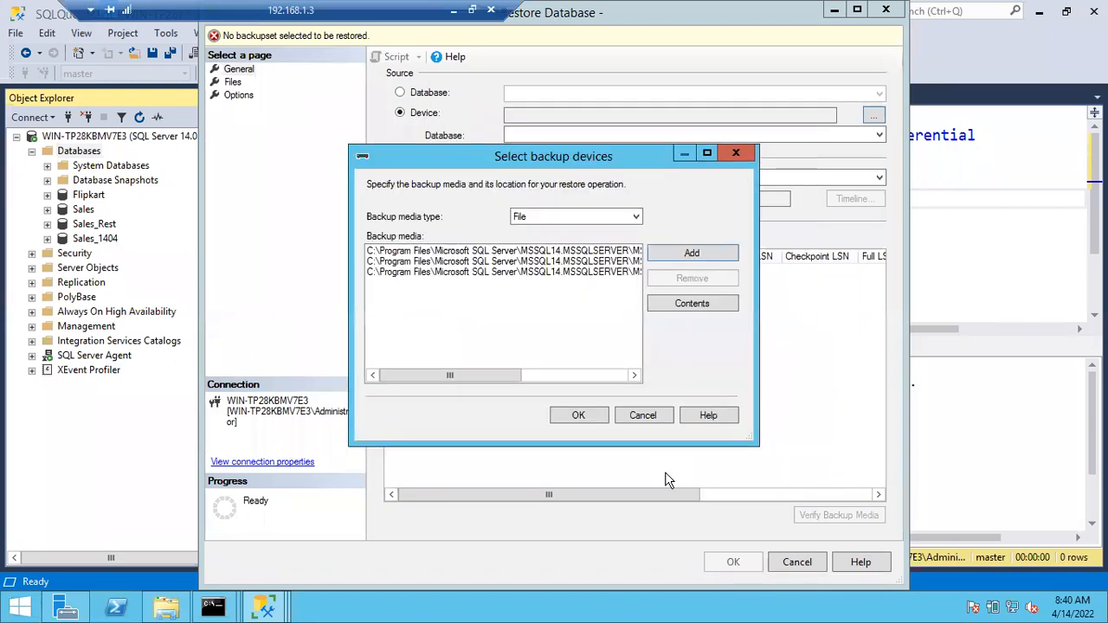
pyautogui.click(579, 417)
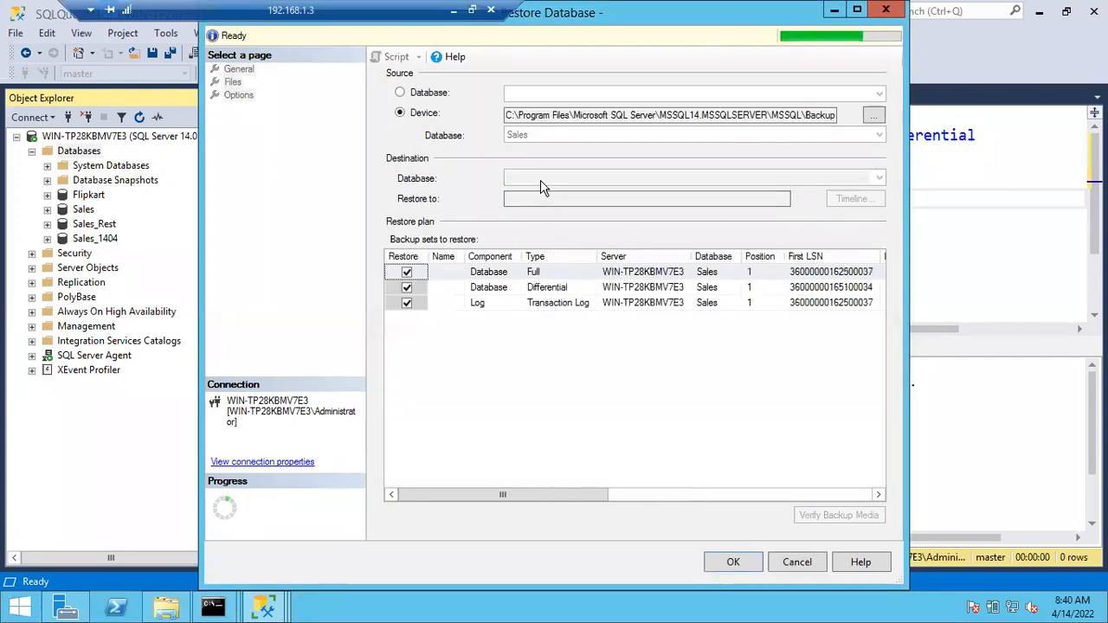
# - Name the destination database Sales_New and examine the full restore paths of its data and log files
pyautogui.click(542, 179)
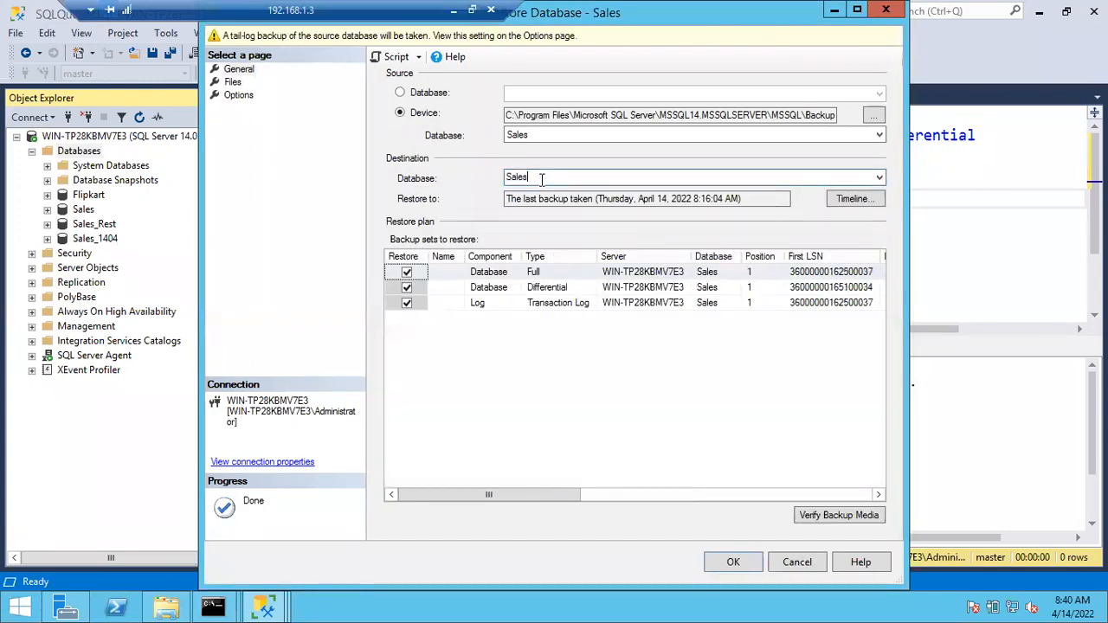
pyautogui.write('_New')
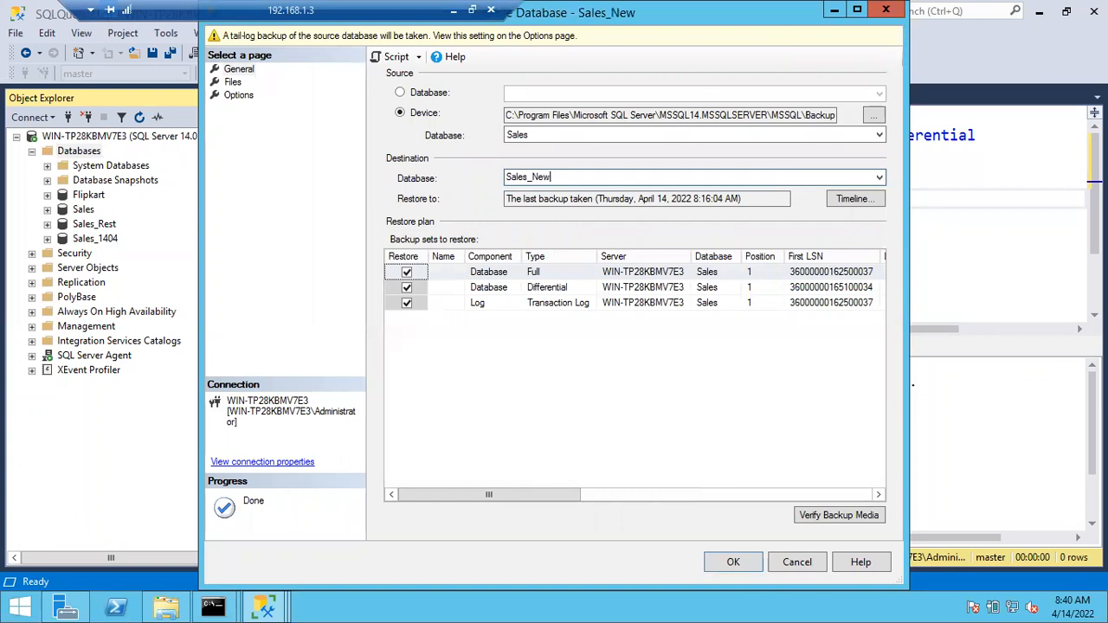
pyautogui.click(233, 82)
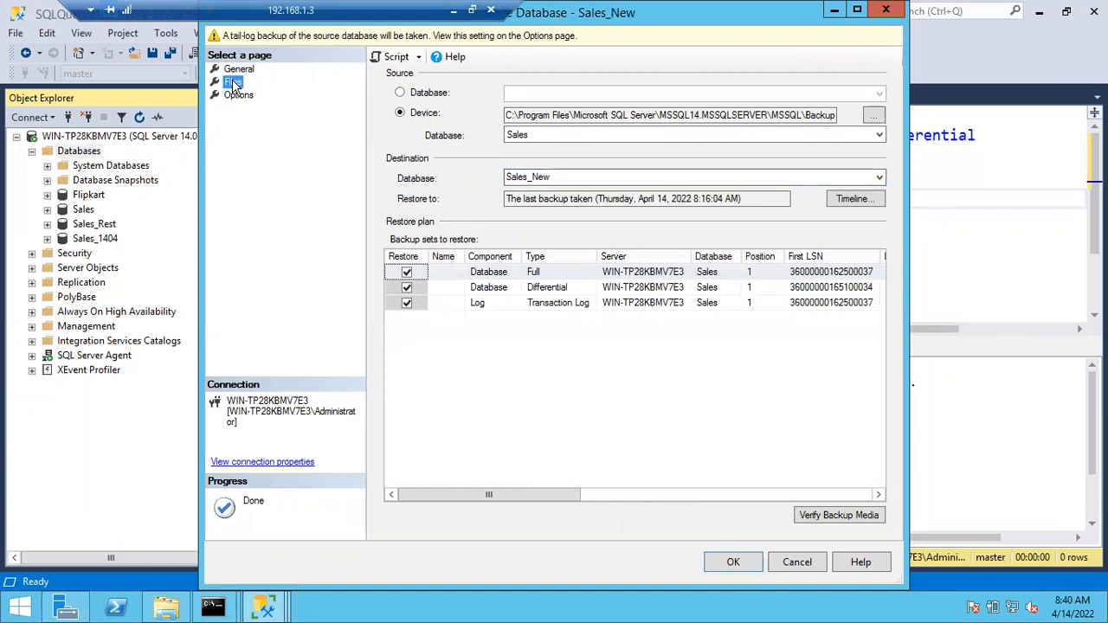
pyautogui.doubleClick(523, 25)
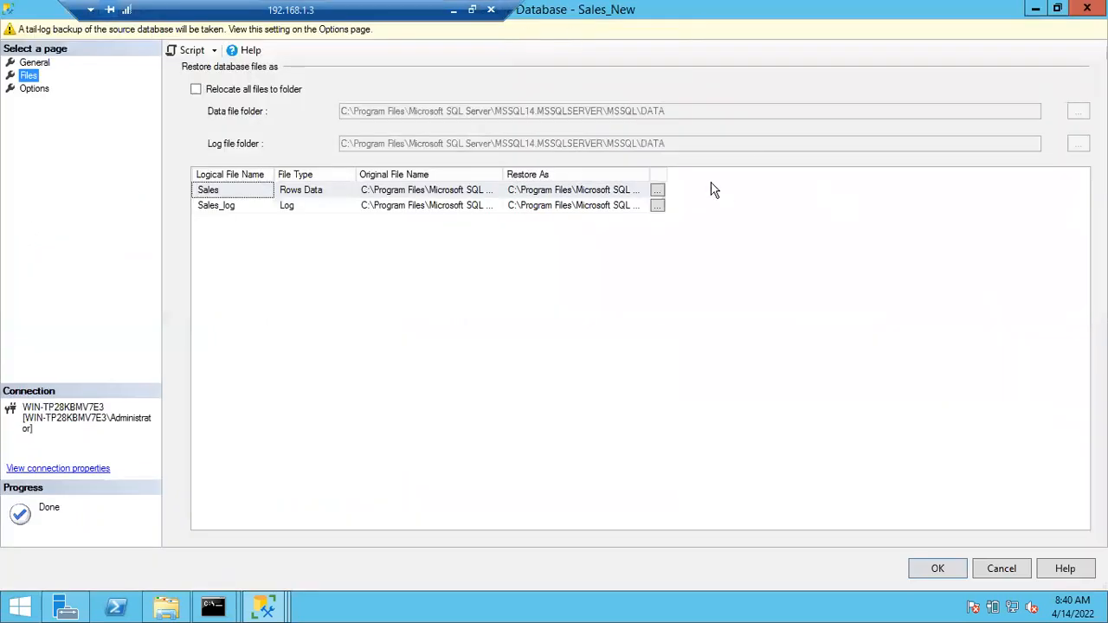
pyautogui.doubleClick(649, 176)
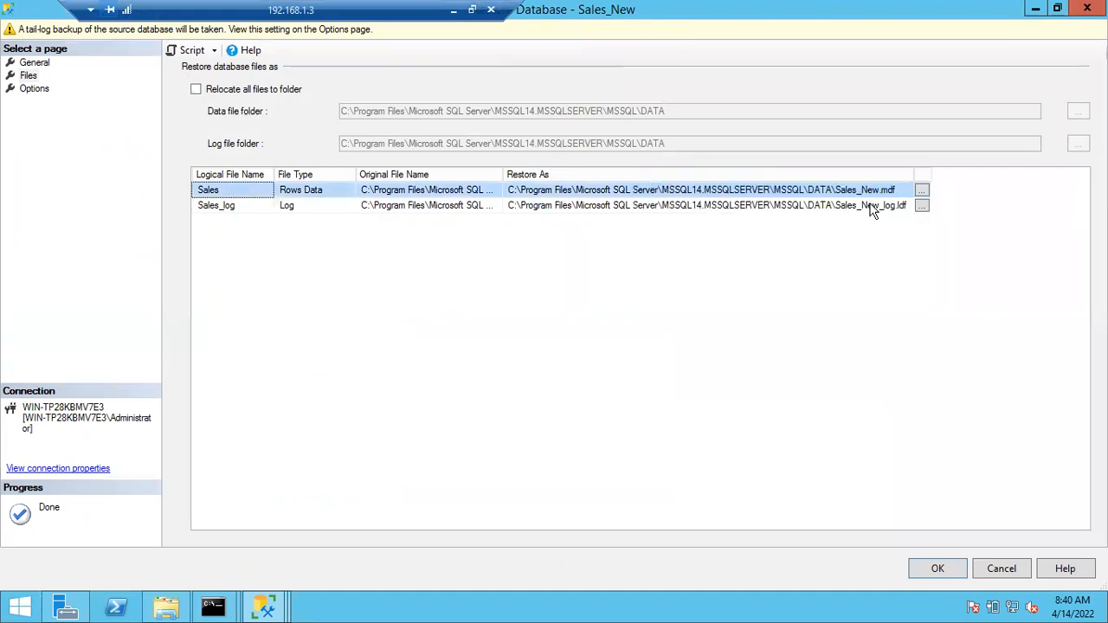
# - Restore Sales_New using RESTORE WITH STANDBY, without a tail-log backup, and dismiss the completion message
pyautogui.click(34, 88)
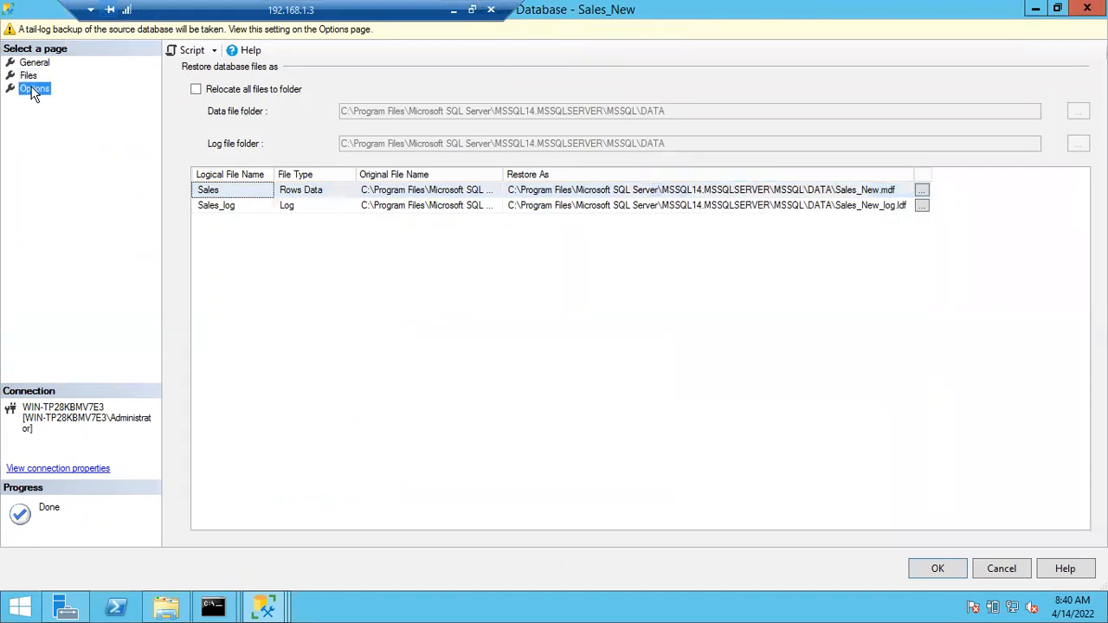
pyautogui.click(196, 231)
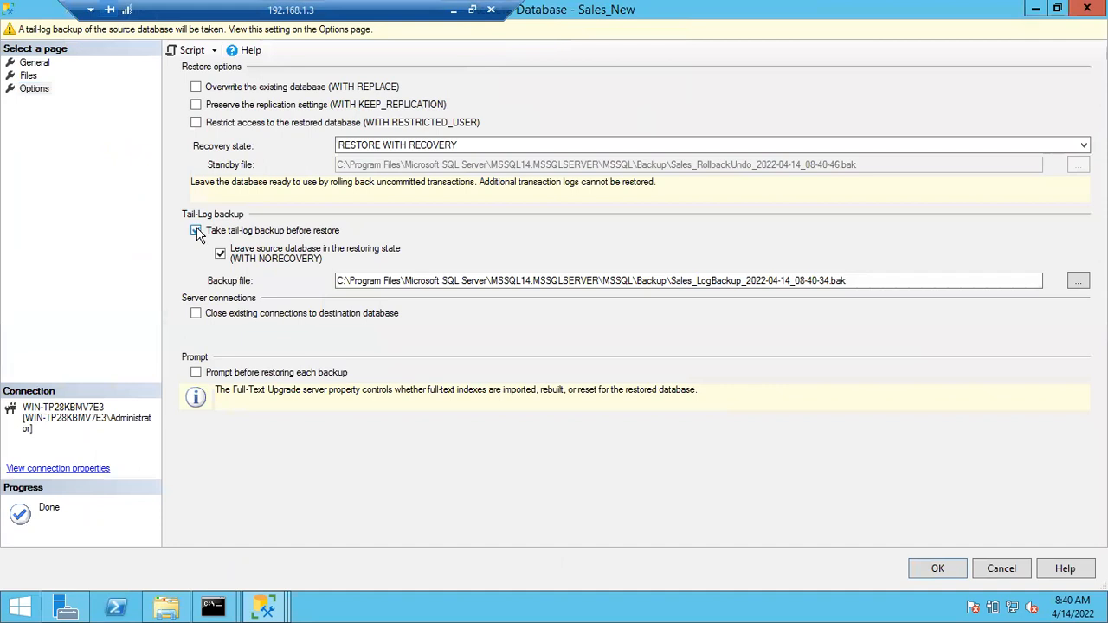
pyautogui.click(400, 148)
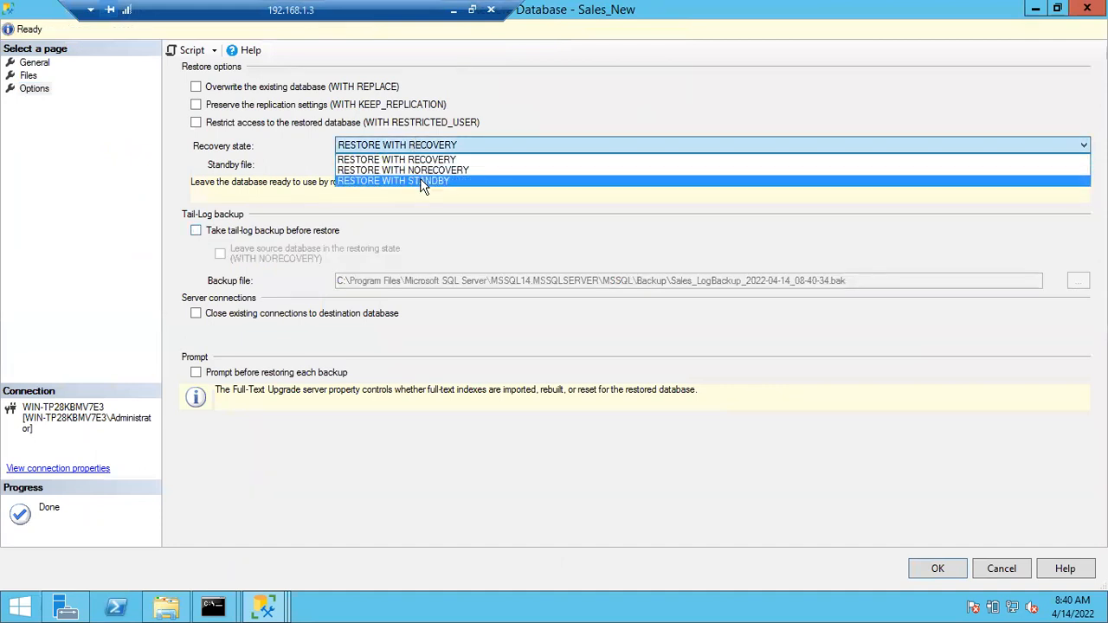
pyautogui.click(422, 181)
pyautogui.click(936, 567)
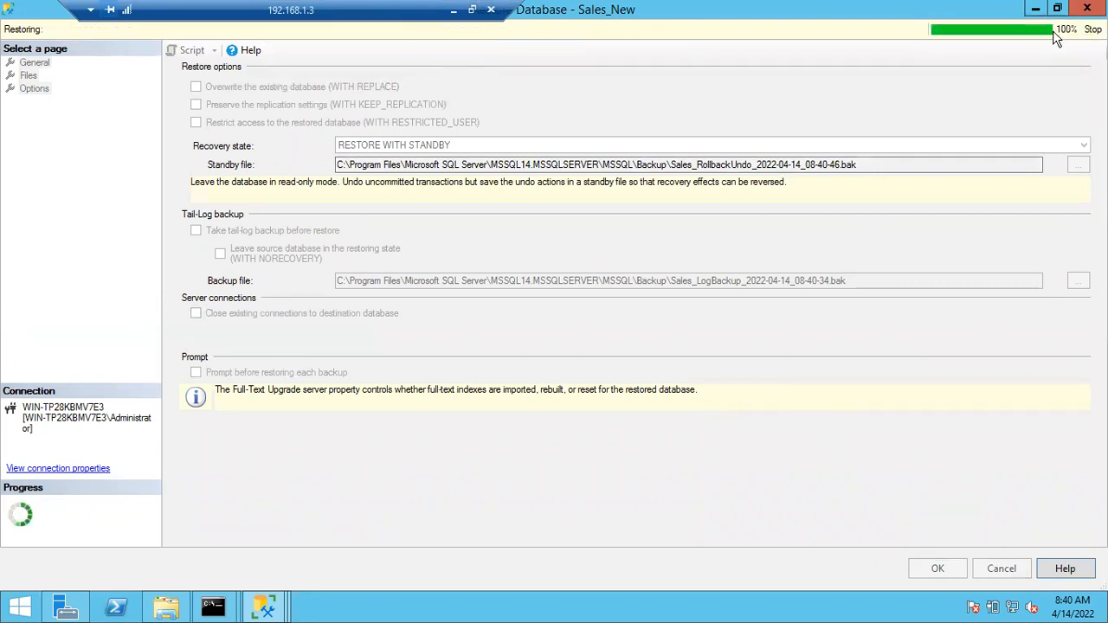
pyautogui.click(661, 363)
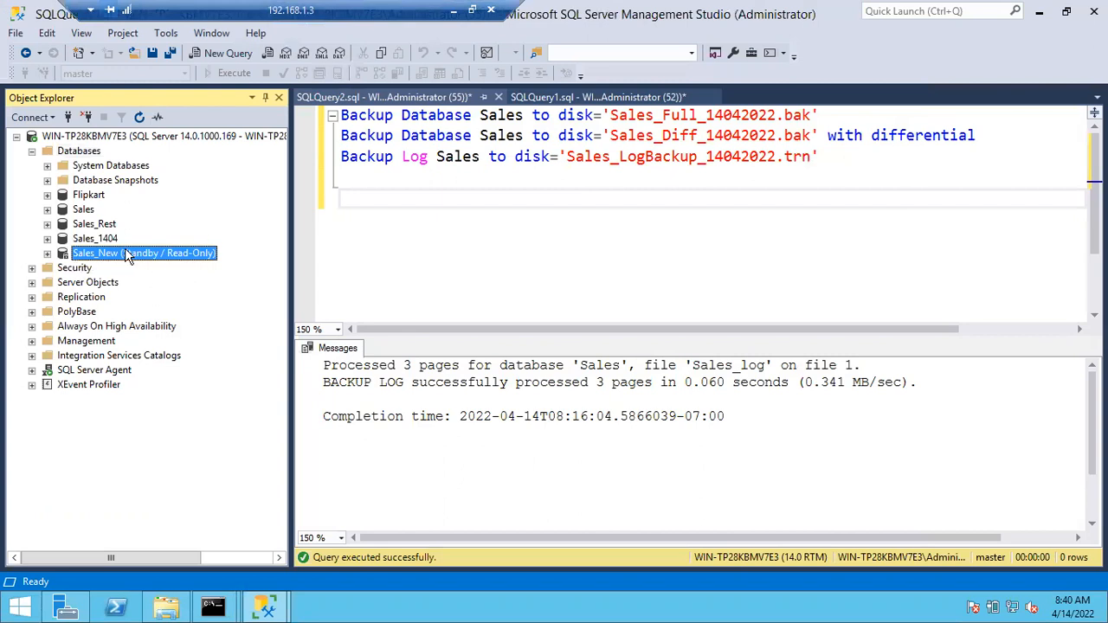
# - Expand the tables of Sales_New and query the top 1000 rows of dbo.Sales
pyautogui.click(48, 253)
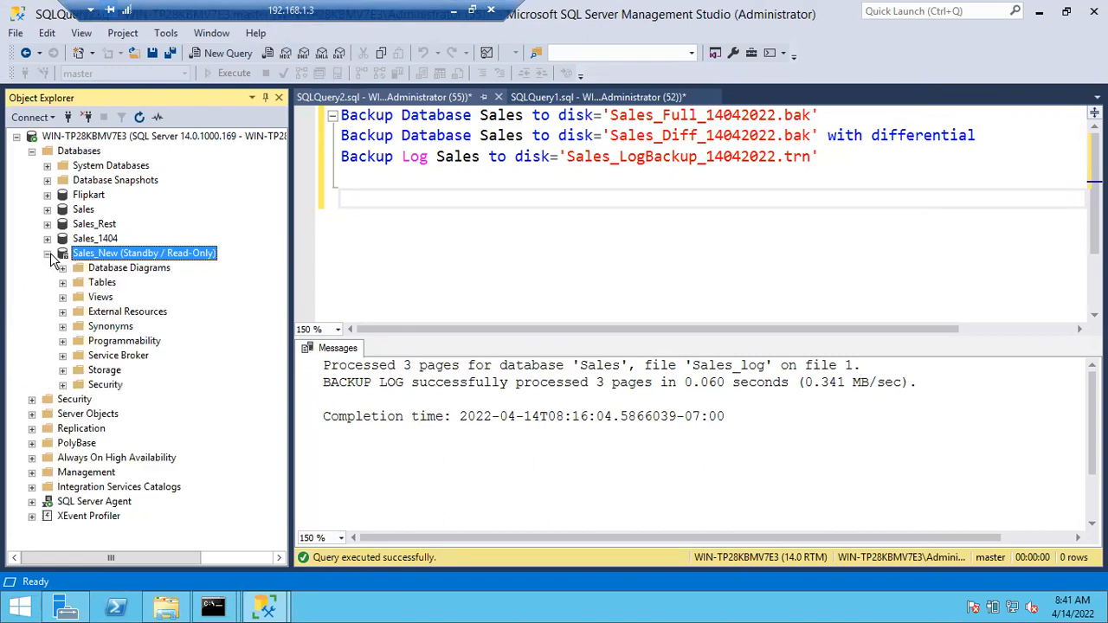
pyautogui.click(65, 282)
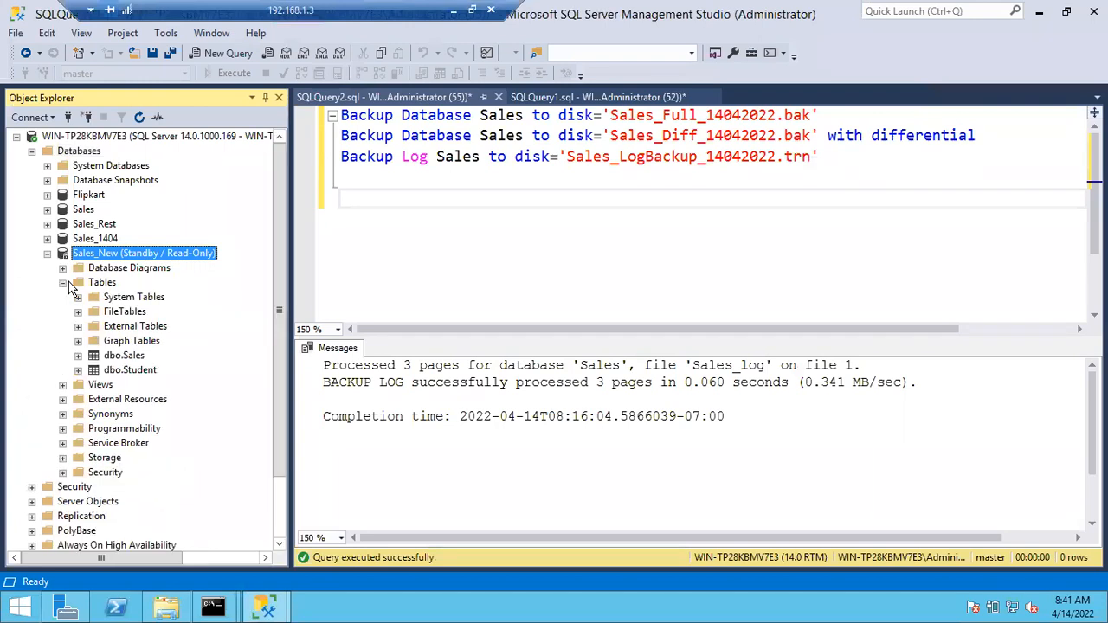
pyautogui.click(139, 357)
pyautogui.rightClick(141, 359)
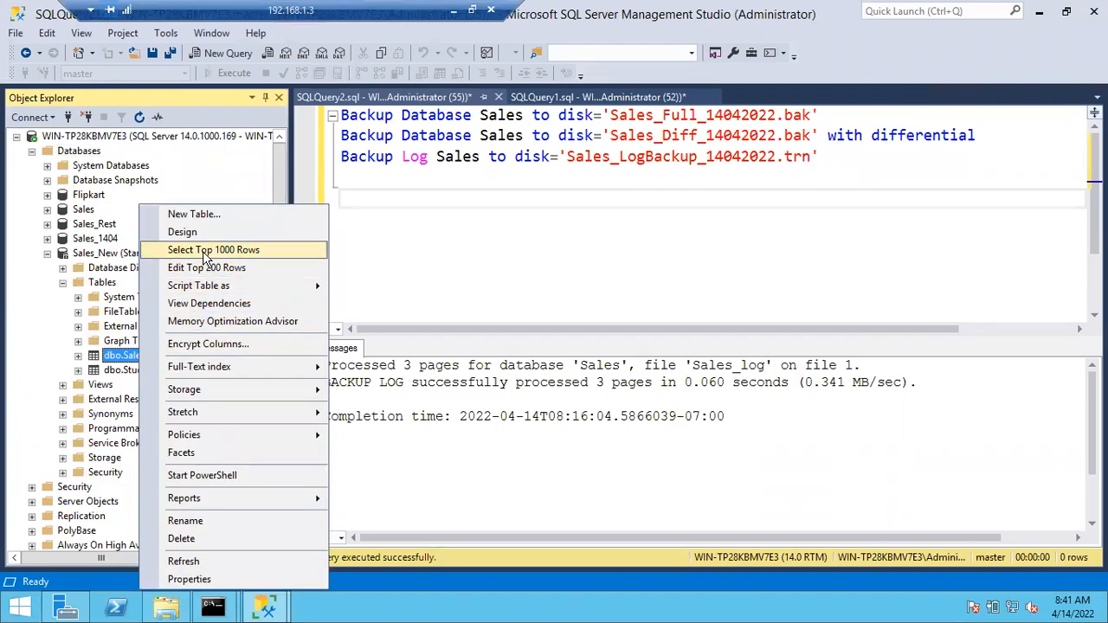
pyautogui.click(207, 250)
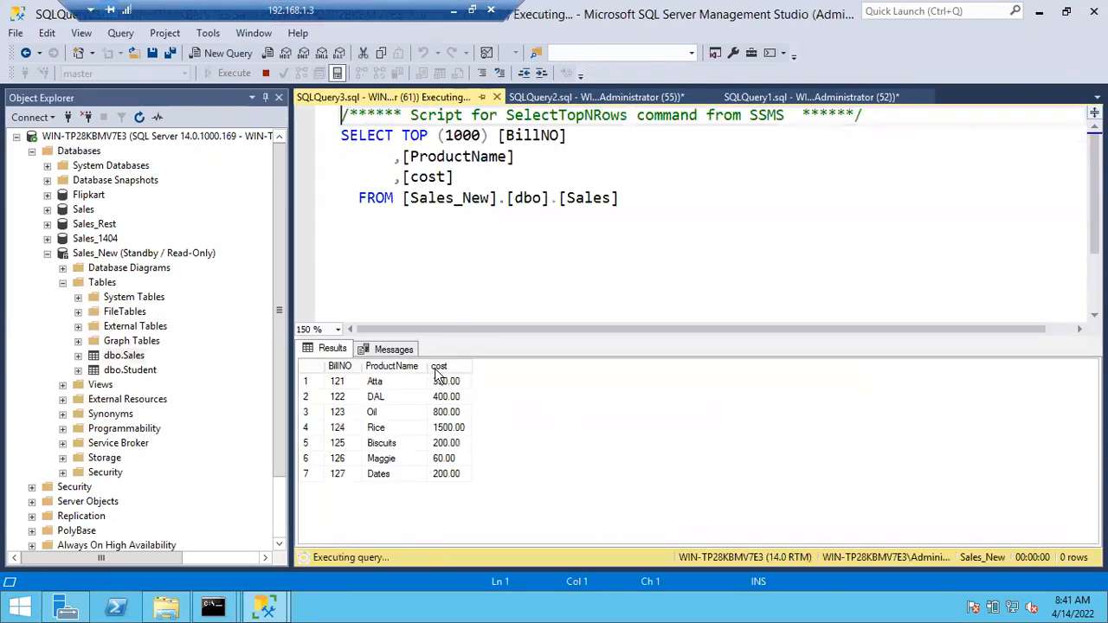
# - Open the top 200 rows of dbo.Sales in Sales_New for editing and try to add BillNO 128, ProductName Veggies, cost 350
pyautogui.rightClick(124, 356)
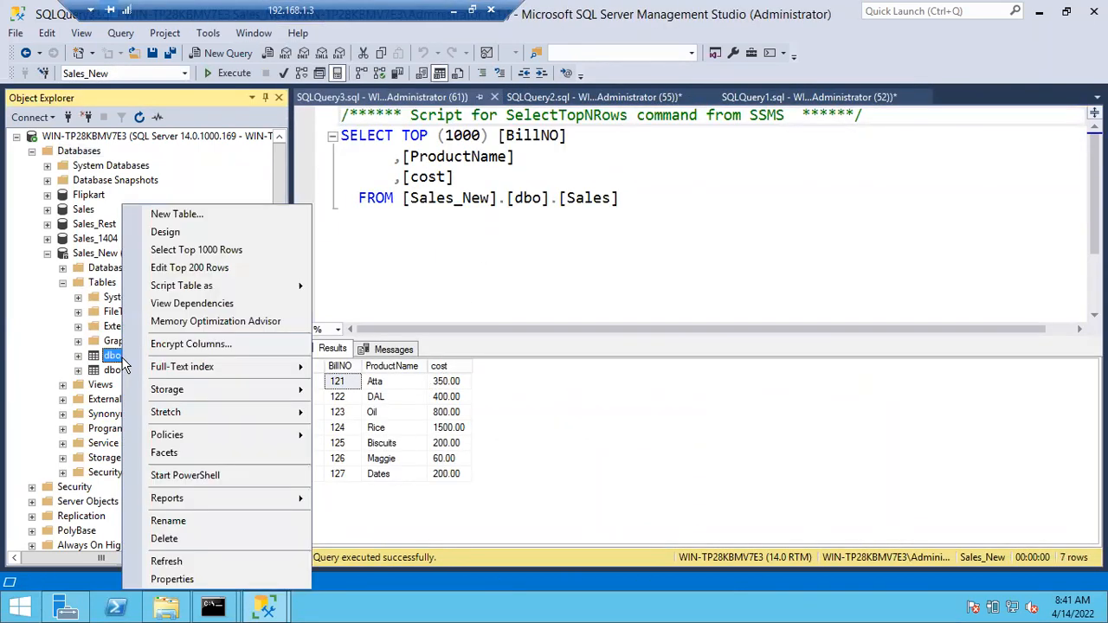
pyautogui.click(212, 265)
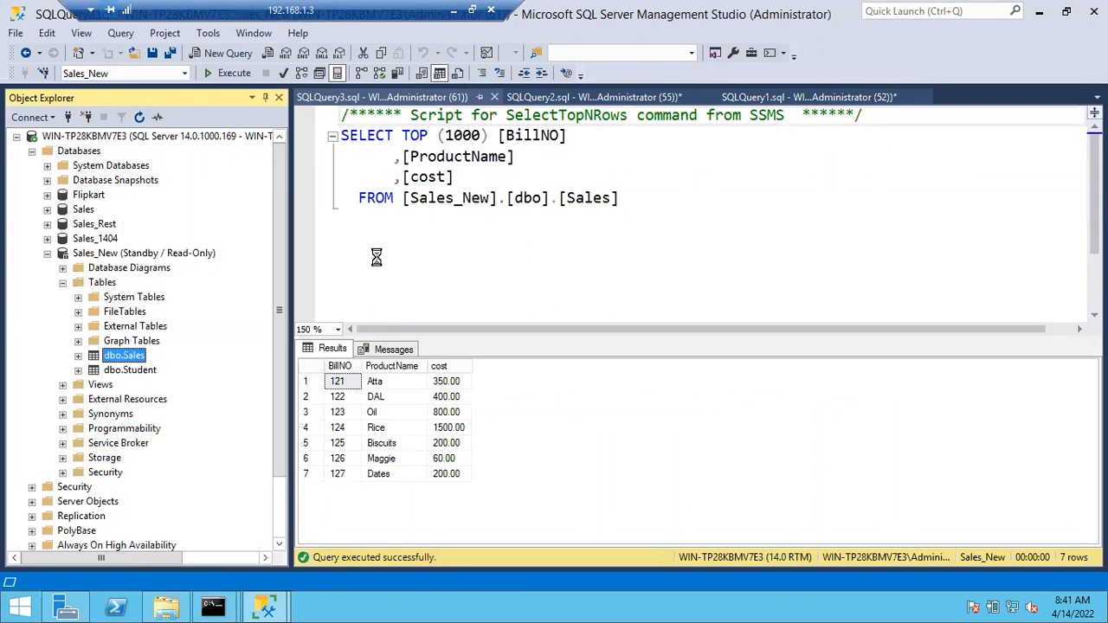
pyautogui.click(420, 180)
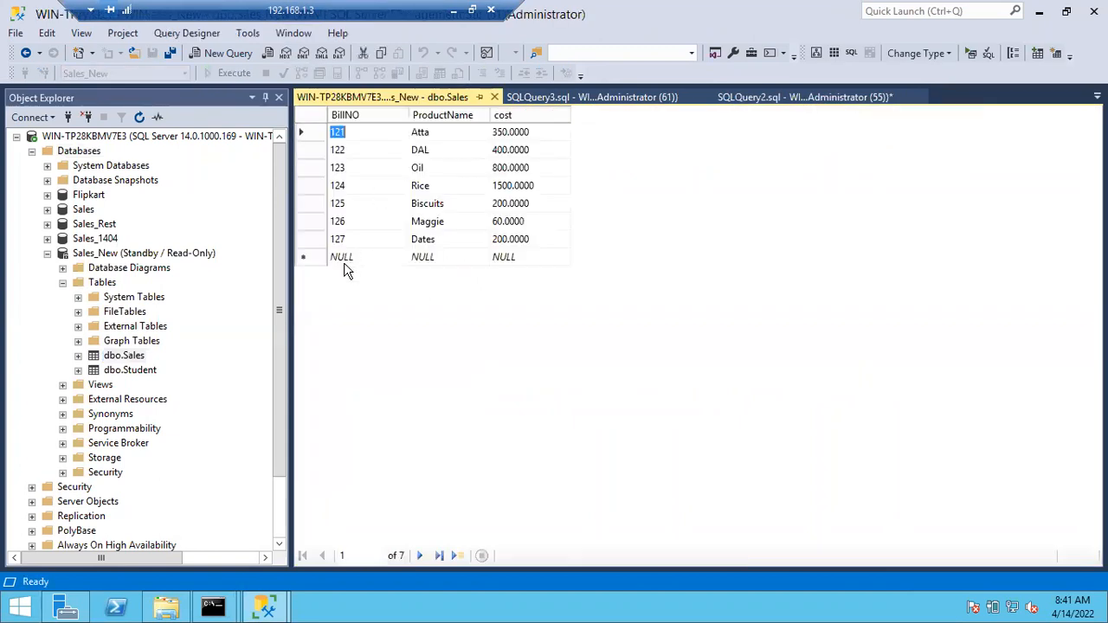
pyautogui.click(344, 262)
pyautogui.write('128')
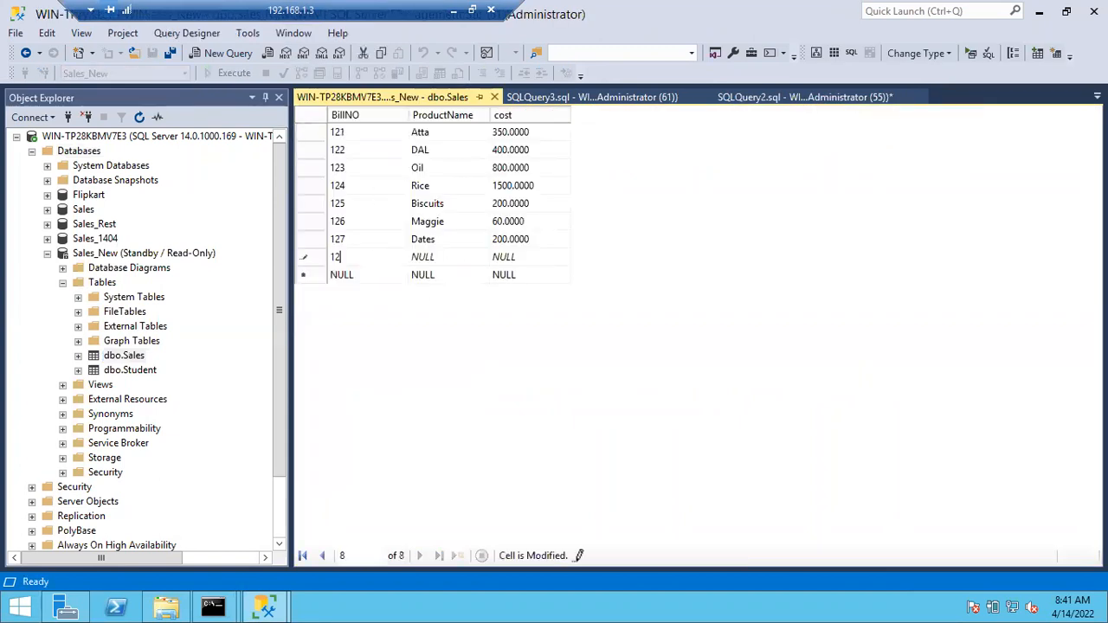
pyautogui.click(423, 257)
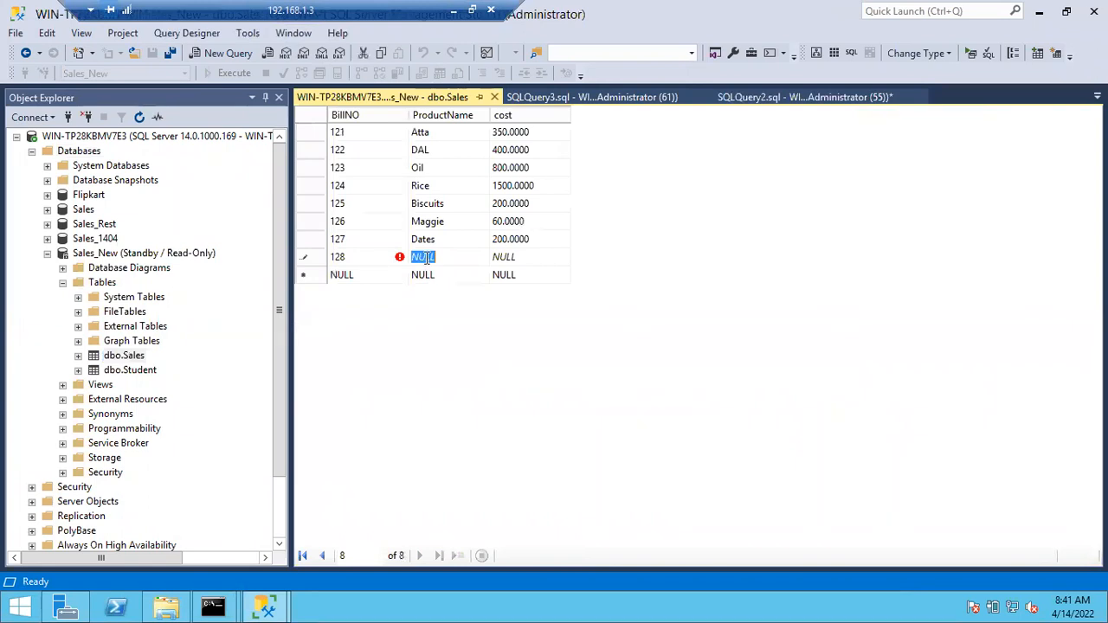
pyautogui.write('Veggies')
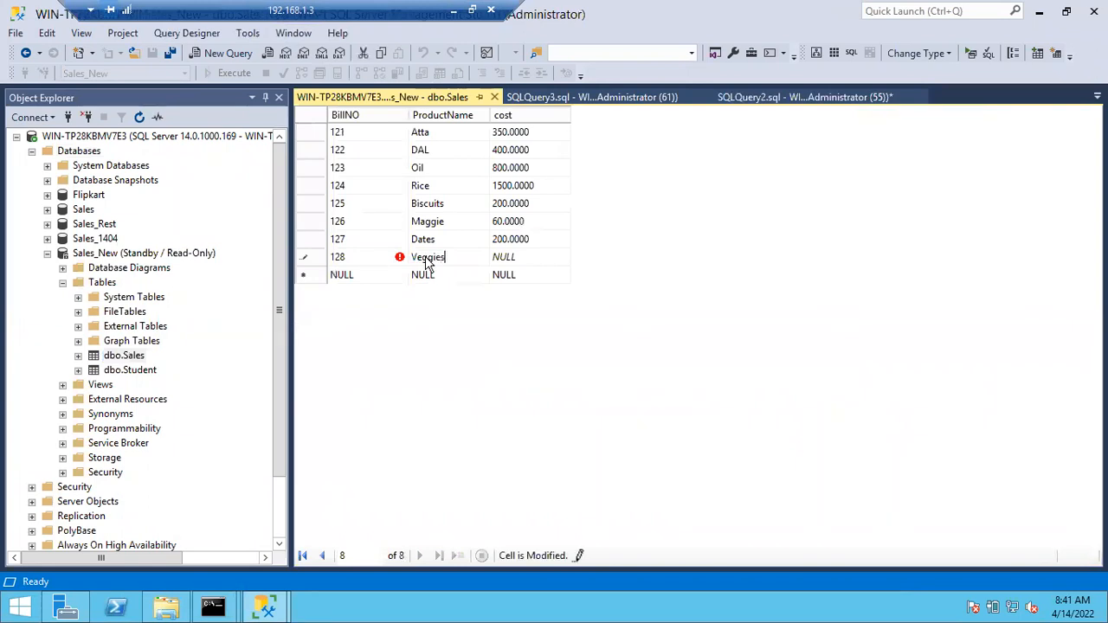
pyautogui.press('Tab')
pyautogui.write('35')
# - Try to close the dbo.Sales row editor with the new row pending, dismissing each error dialog
pyautogui.click(496, 97)
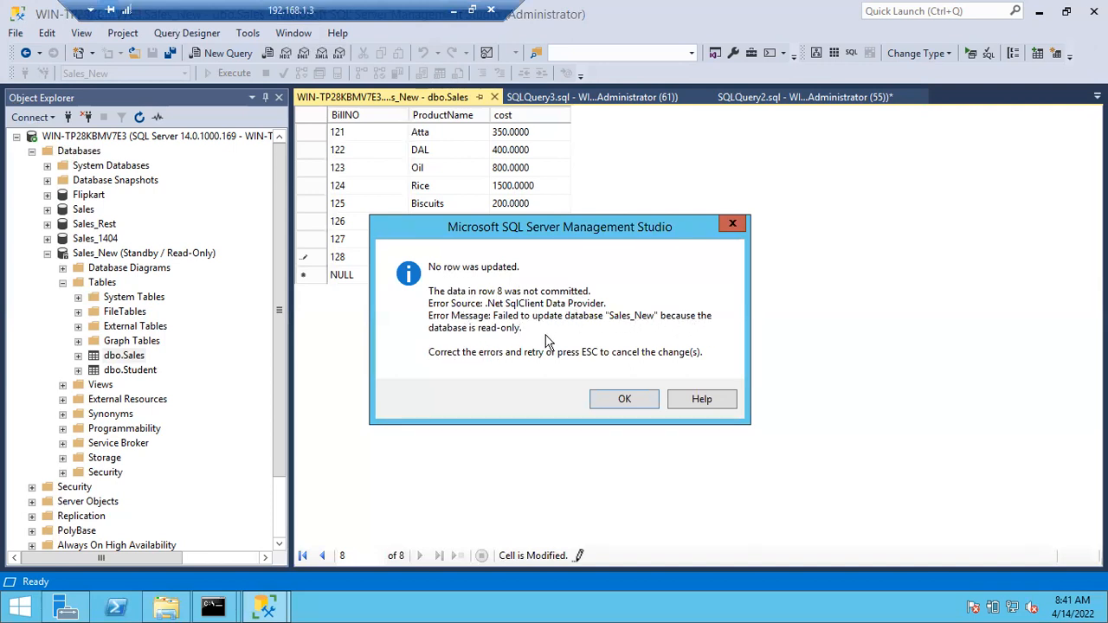
pyautogui.click(621, 399)
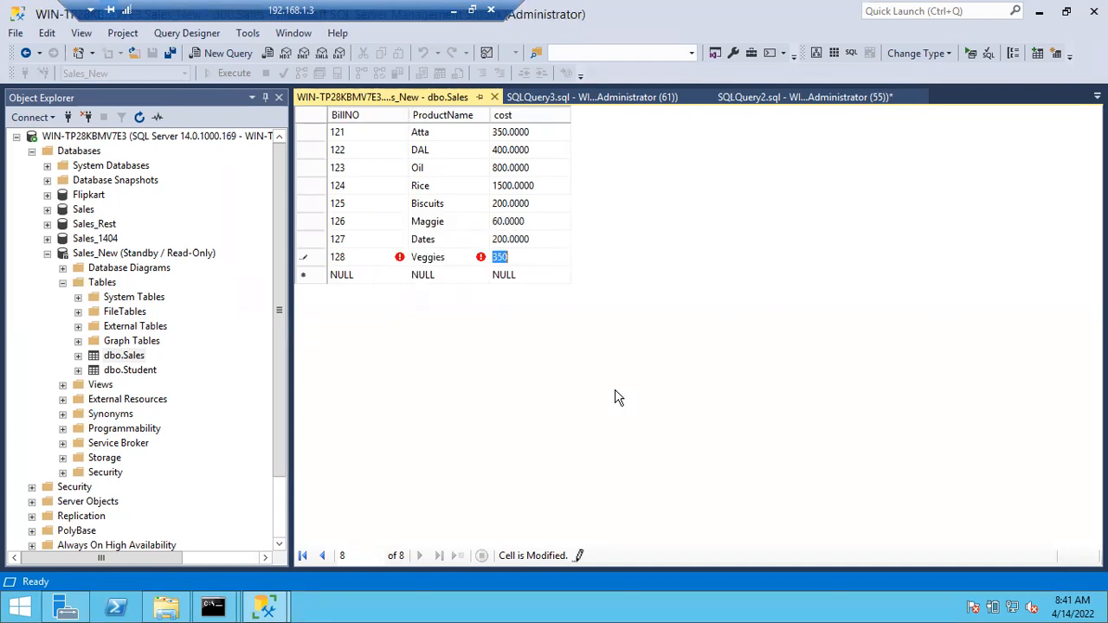
pyautogui.click(496, 97)
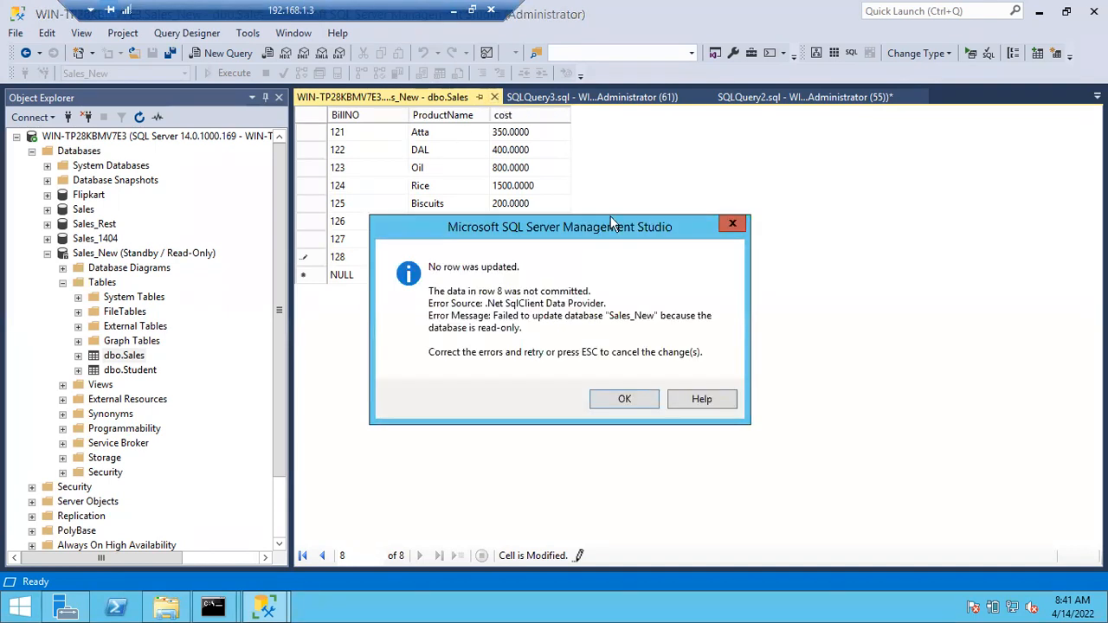
pyautogui.click(624, 400)
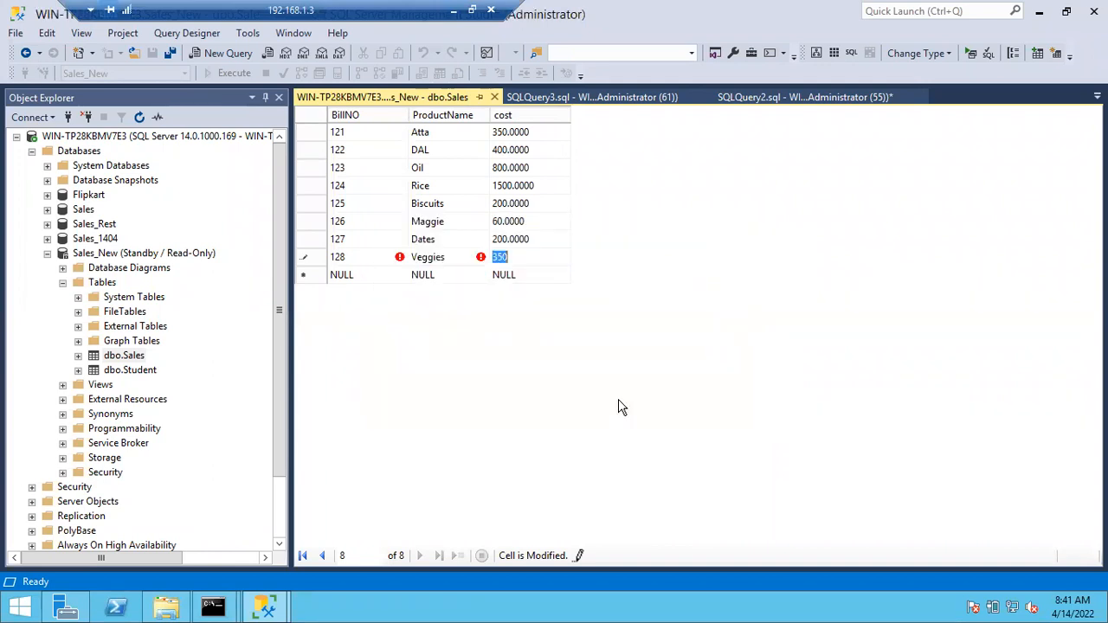
pyautogui.rightClick(394, 104)
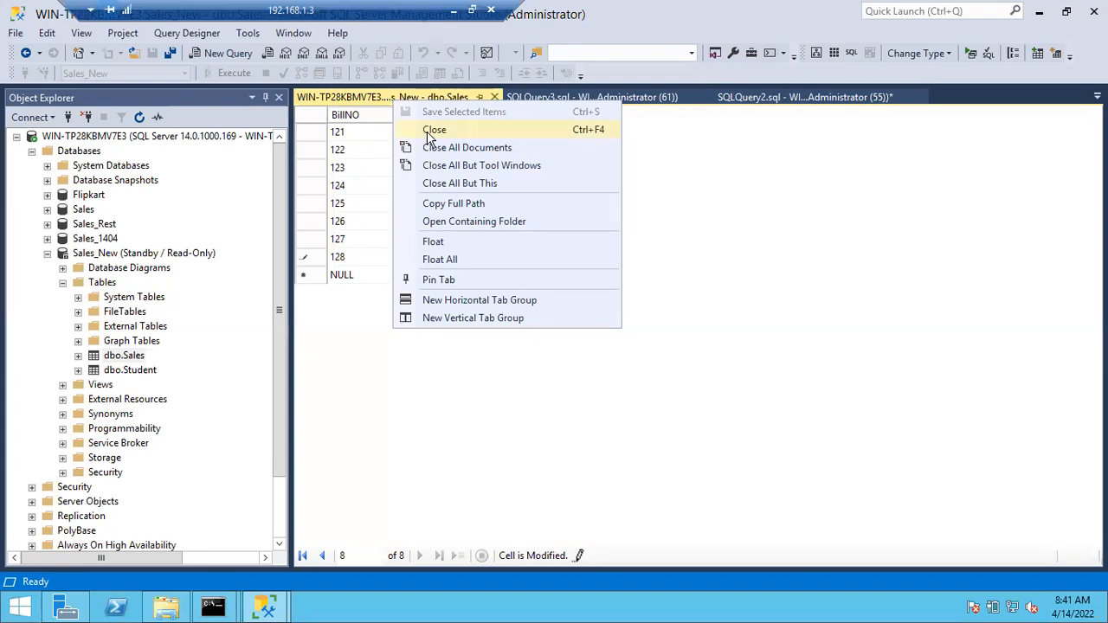
pyautogui.click(431, 137)
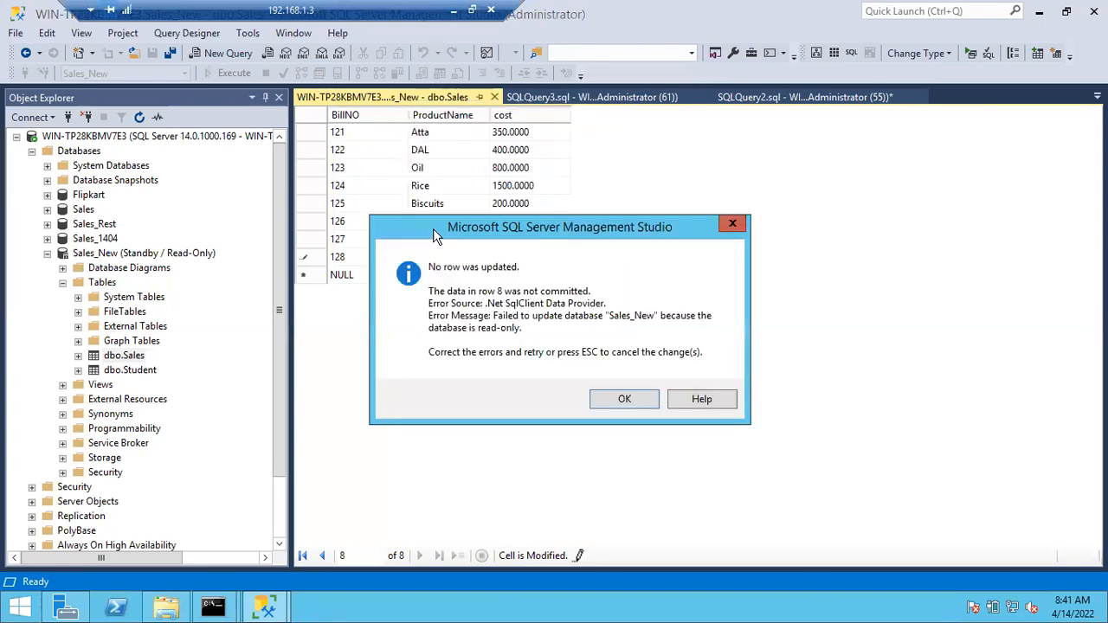
pyautogui.click(620, 405)
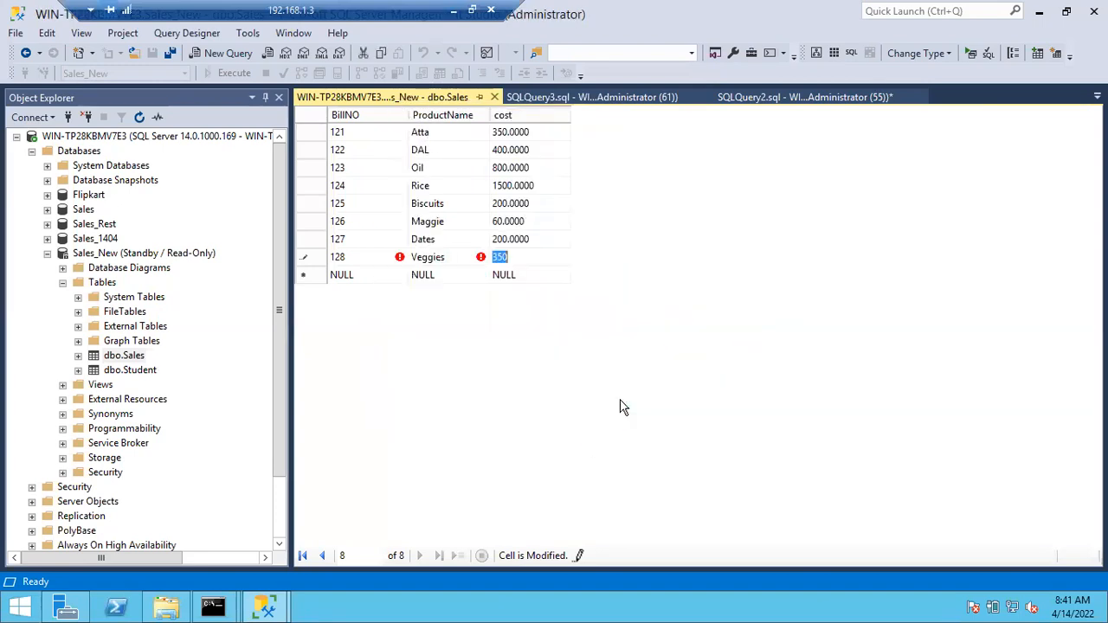
# - Try to discard the pending Veggies row in dbo.Sales by clearing its BillNO value, dismissing each error dialog
pyautogui.click(316, 257)
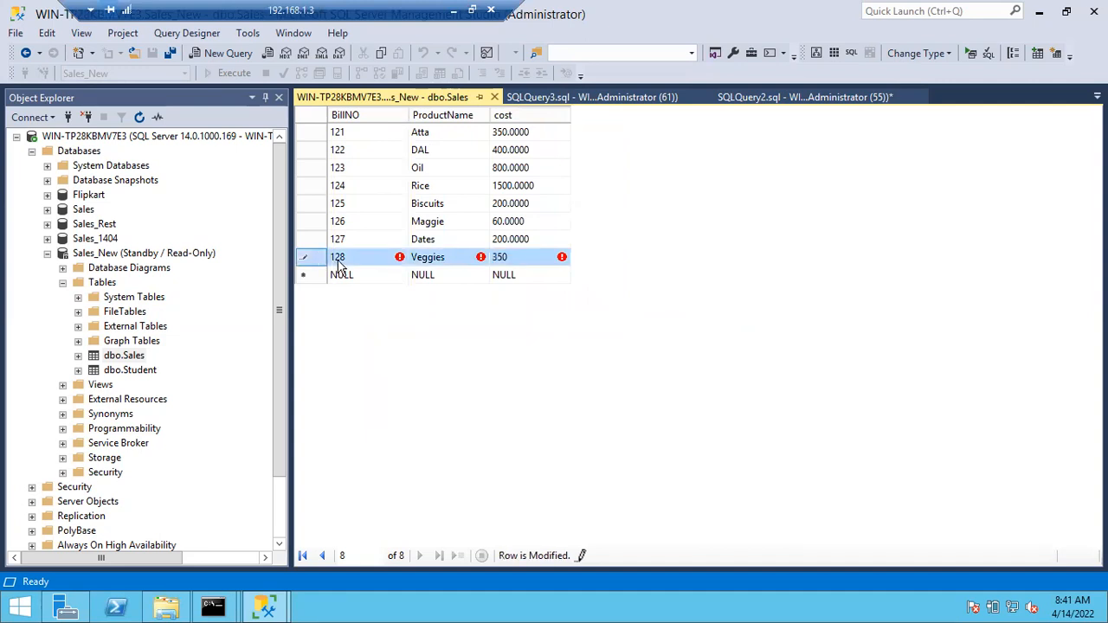
pyautogui.click(337, 257)
pyautogui.press('BackSpace')
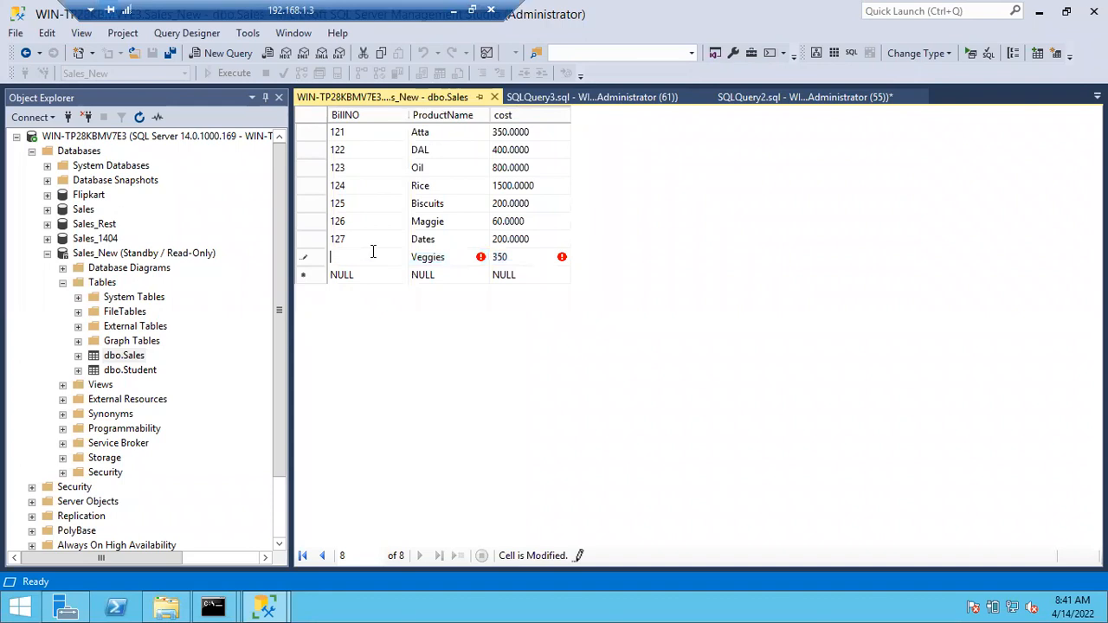
pyautogui.click(429, 257)
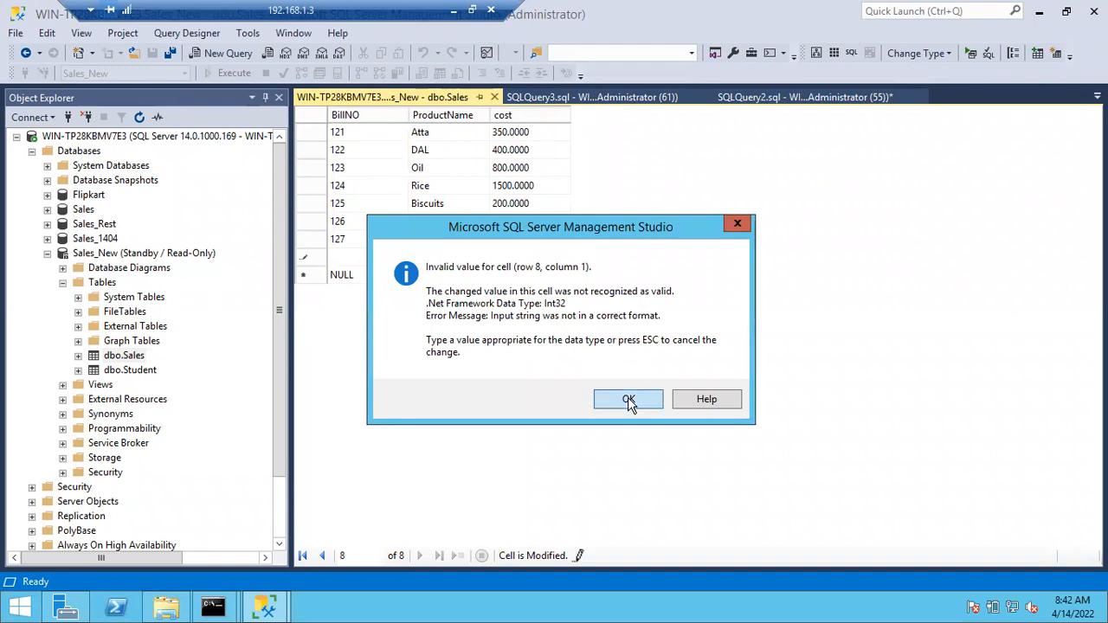
pyautogui.click(630, 400)
pyautogui.click(472, 270)
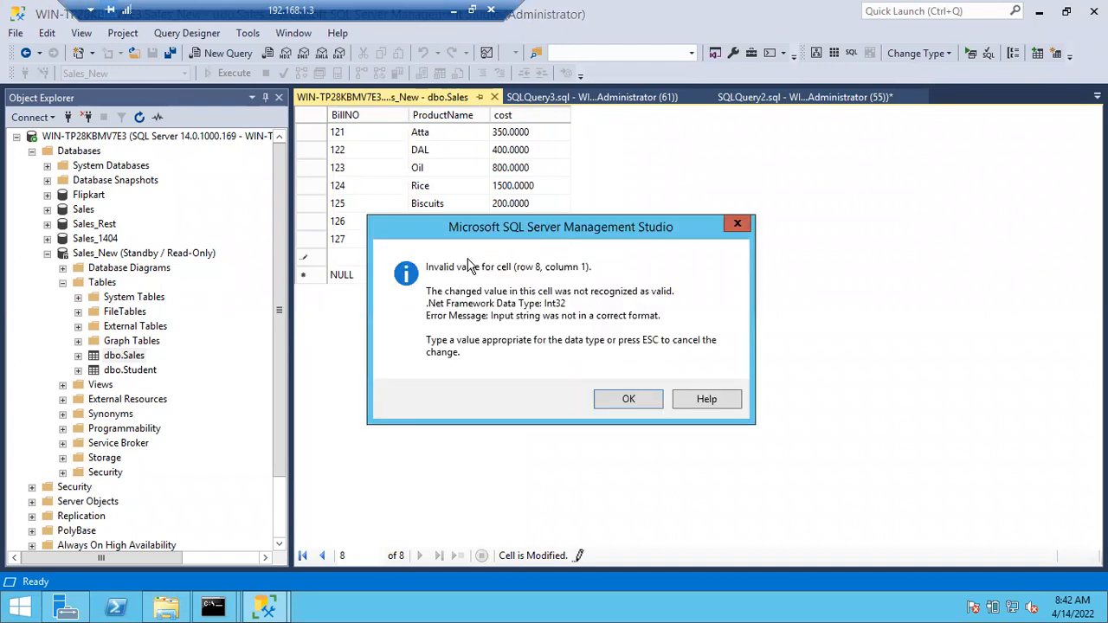
pyautogui.click(633, 398)
pyautogui.click(481, 271)
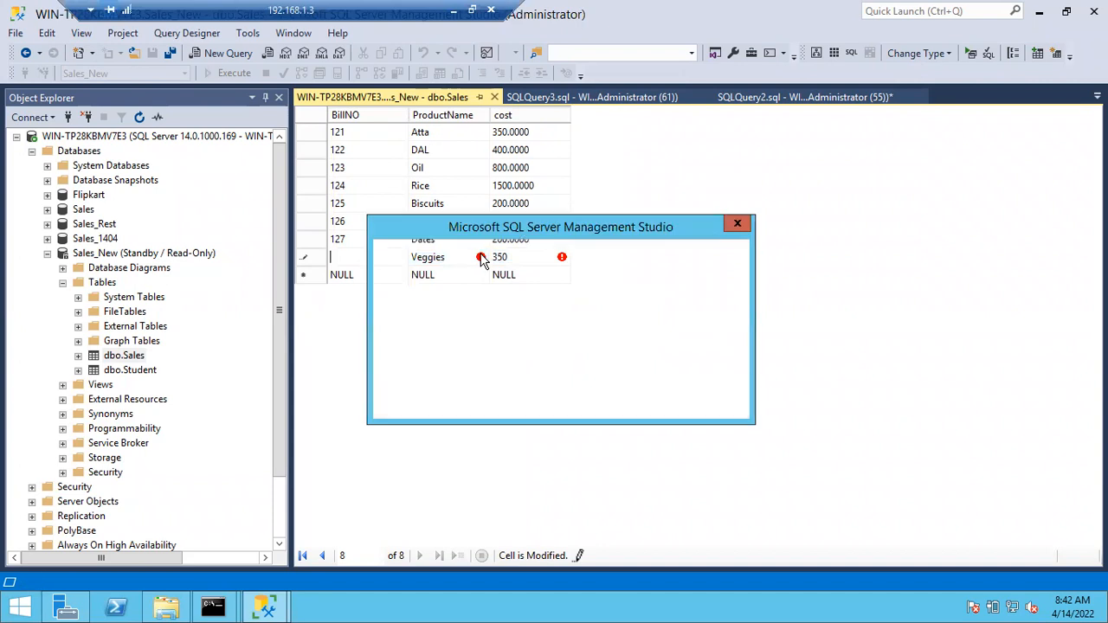
pyautogui.click(648, 404)
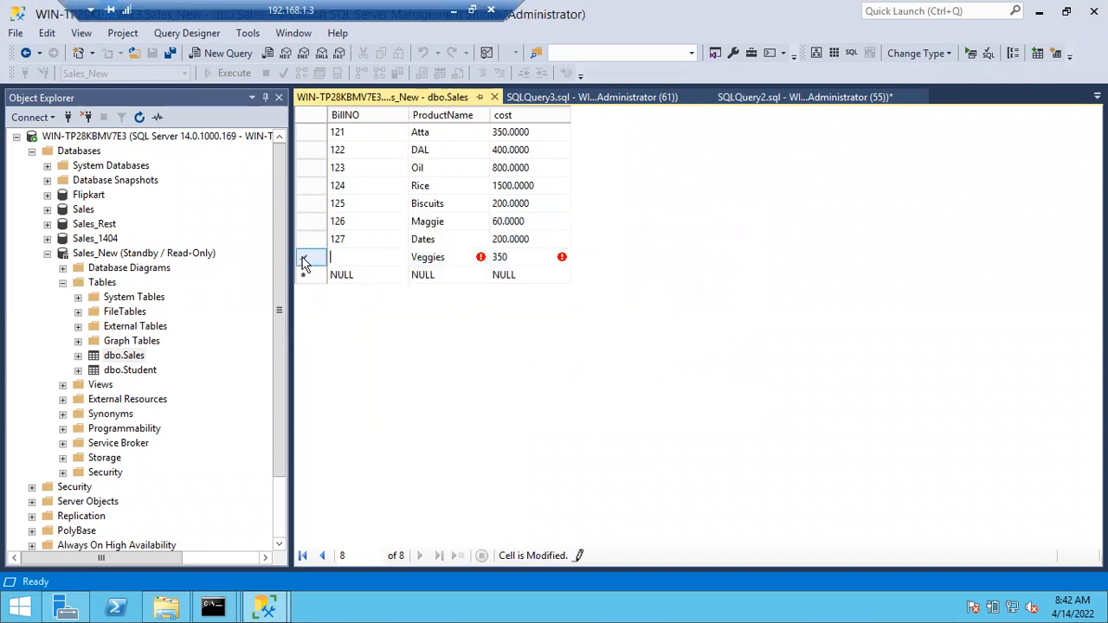
pyautogui.click(307, 261)
pyautogui.click(630, 399)
# - Try to set the BillNO of the pending Veggies row to null and dismiss the error dialog
pyautogui.write('null')
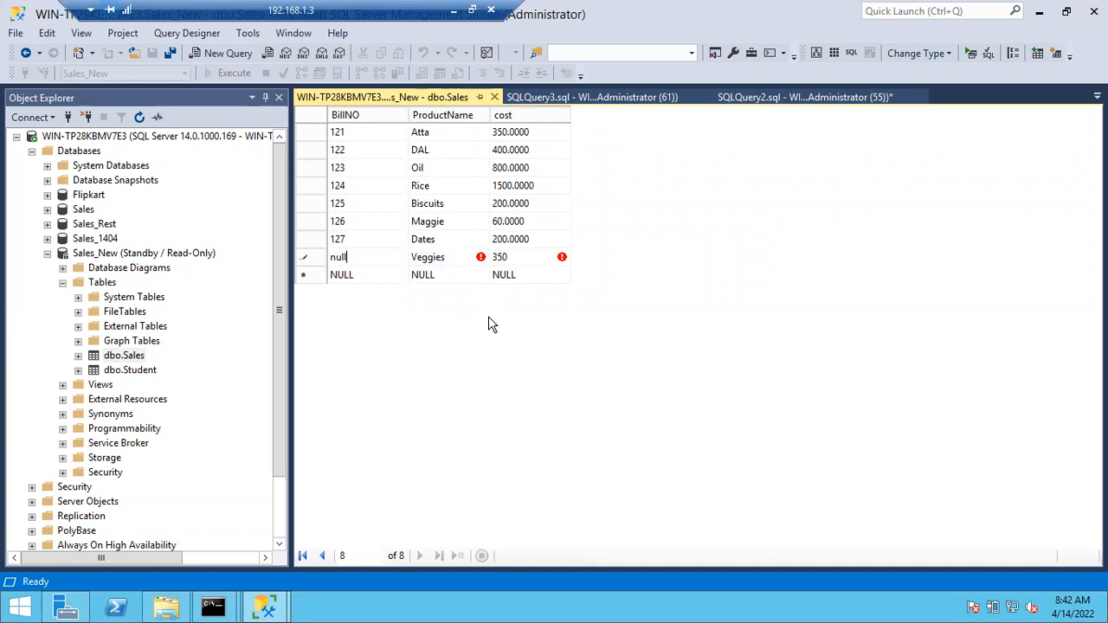
pyautogui.click(480, 263)
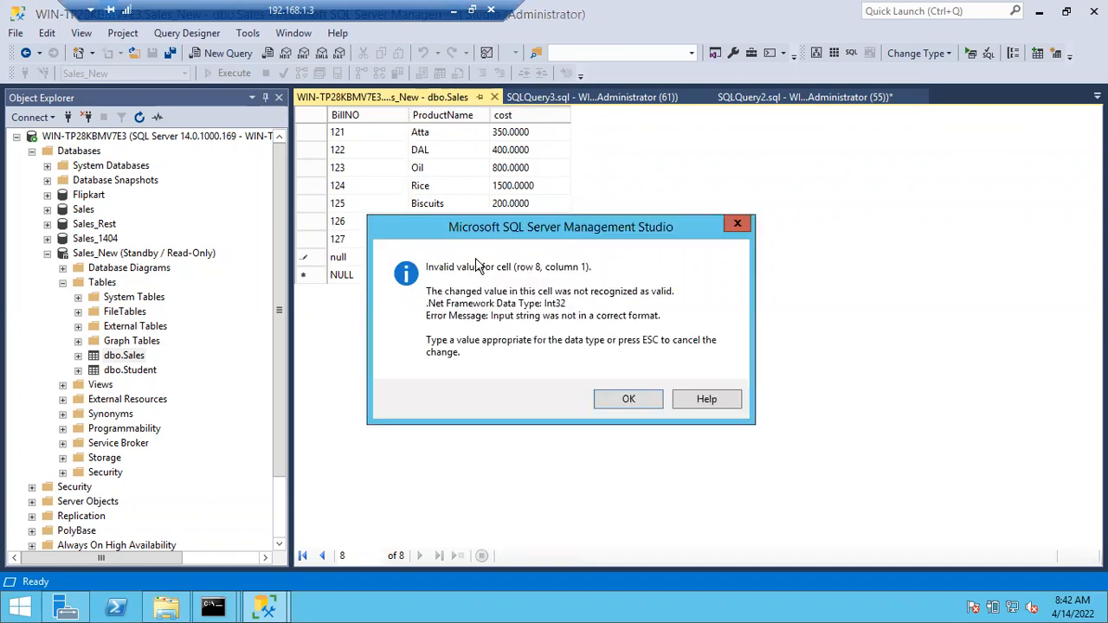
pyautogui.click(628, 400)
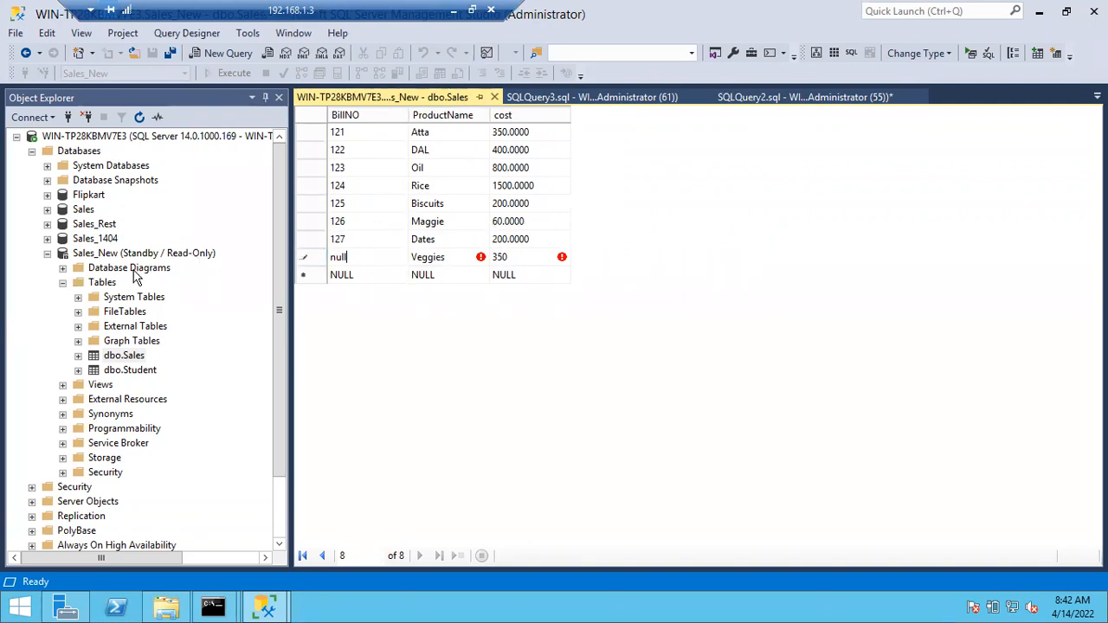
# - Collapse the Tables folder and the Sales_New database in Object Explorer
pyautogui.click(62, 282)
pyautogui.click(47, 254)
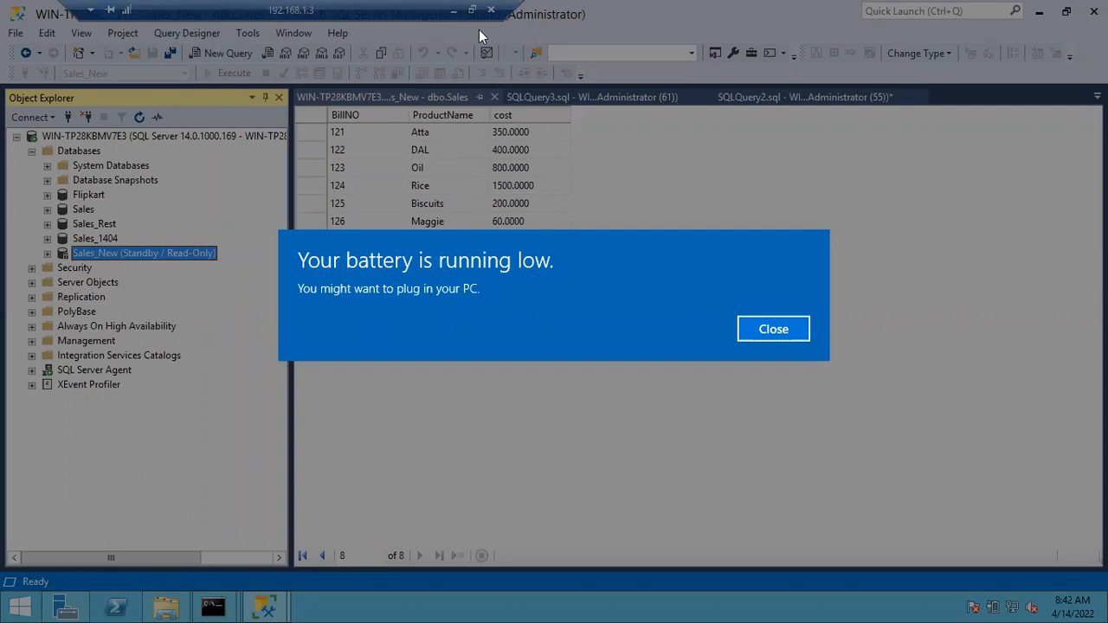
# - Dismiss the low-battery notices, minimize the remote session to reach the local desktop, and switch back to the remote session
pyautogui.click(765, 331)
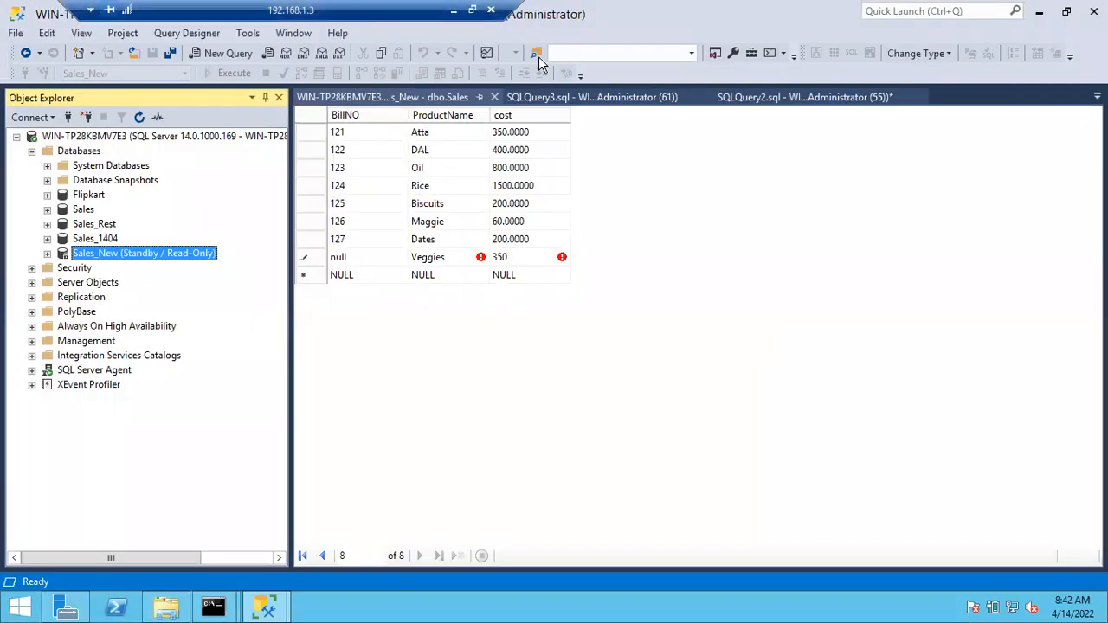
pyautogui.click(454, 12)
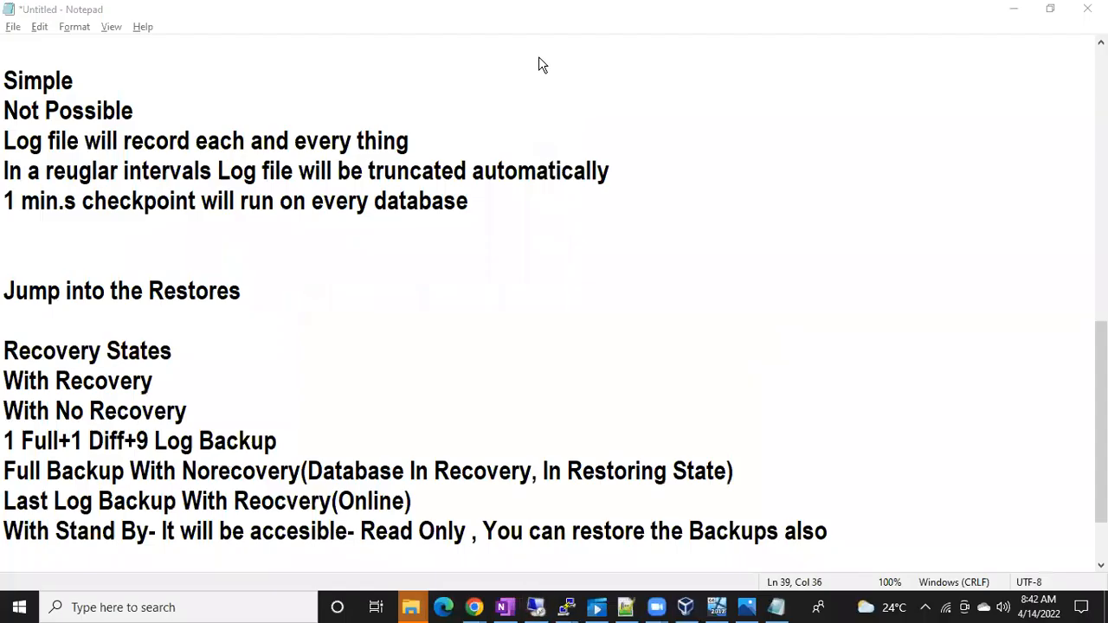
pyautogui.click(926, 604)
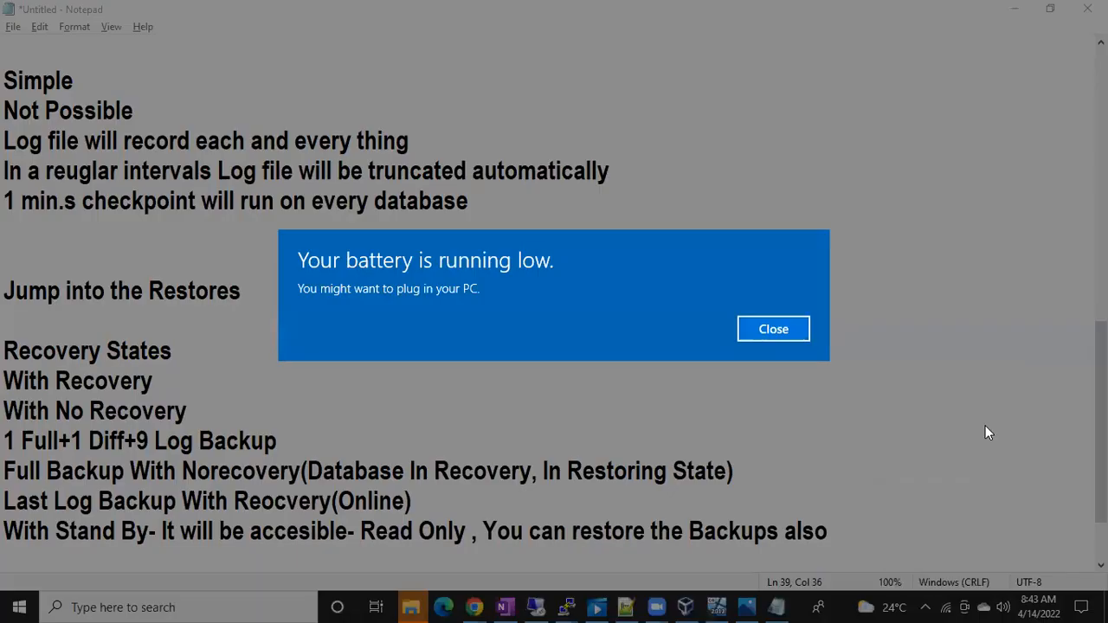
pyautogui.press('Return')
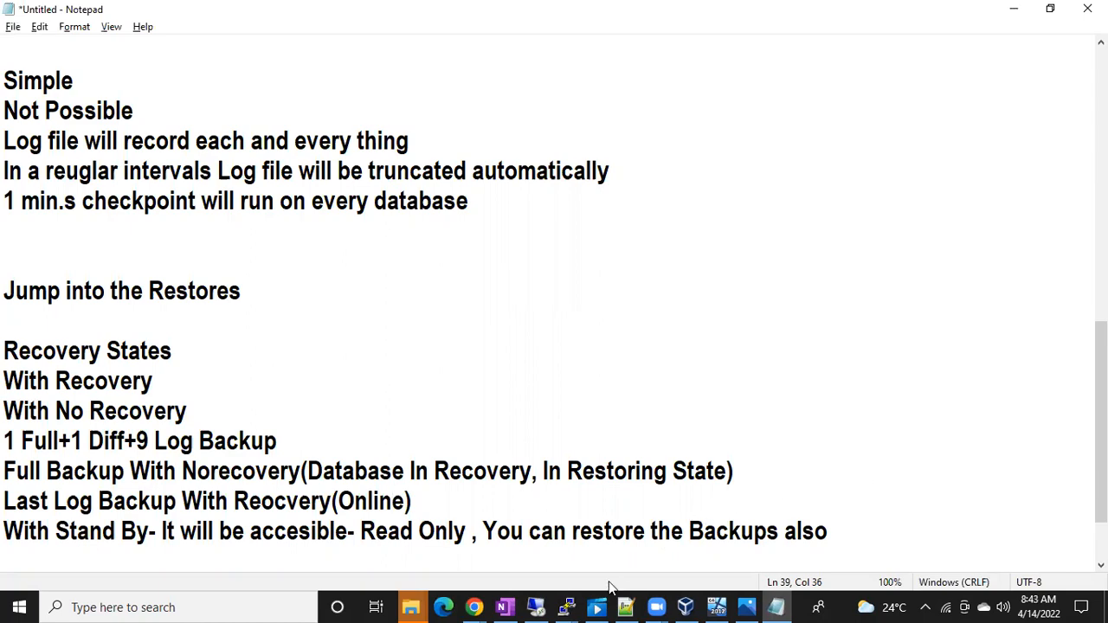
pyautogui.click(536, 607)
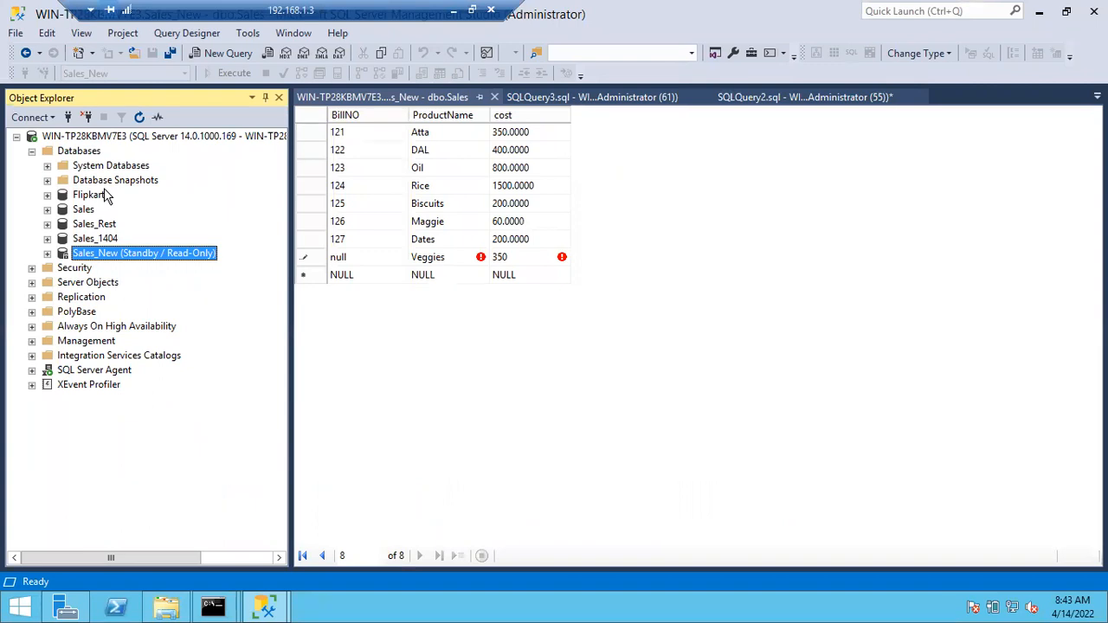
# - Start a database restore from device, adding Sales_Full_14042022.bak, Sales_Diff_14042022.bak and Sales_LogBackup_14042022.trn as backup media
pyautogui.rightClick(74, 151)
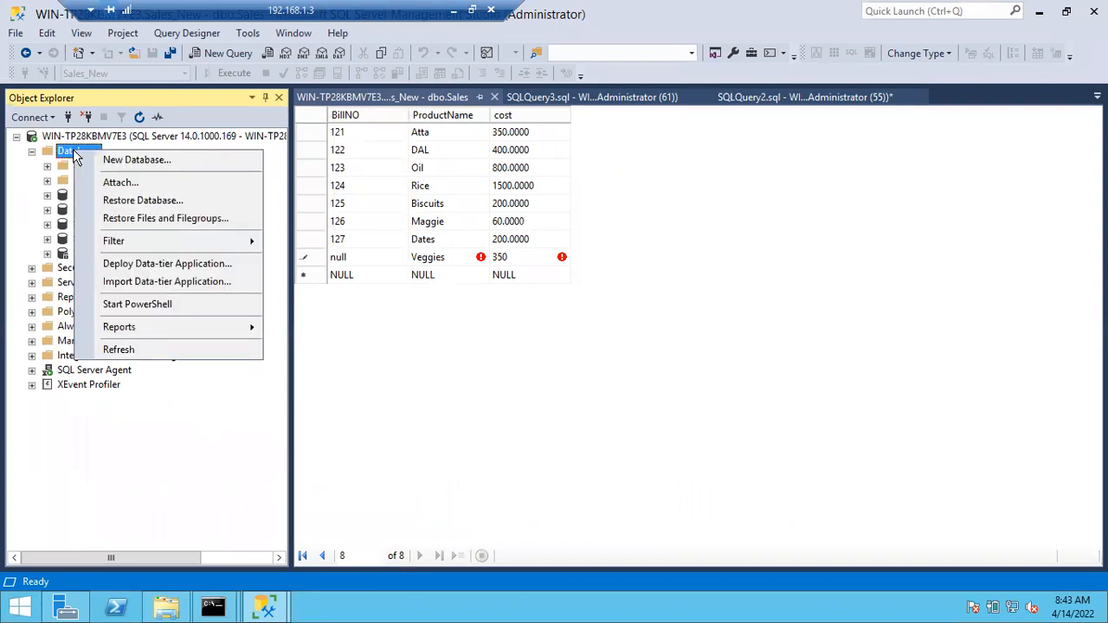
pyautogui.click(129, 200)
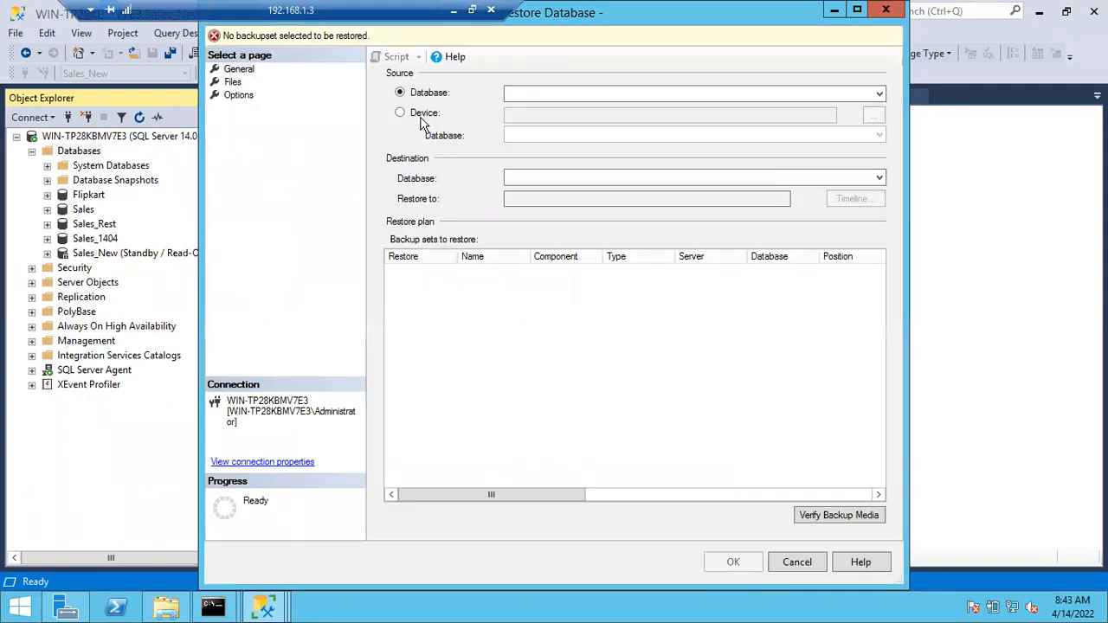
pyautogui.click(401, 113)
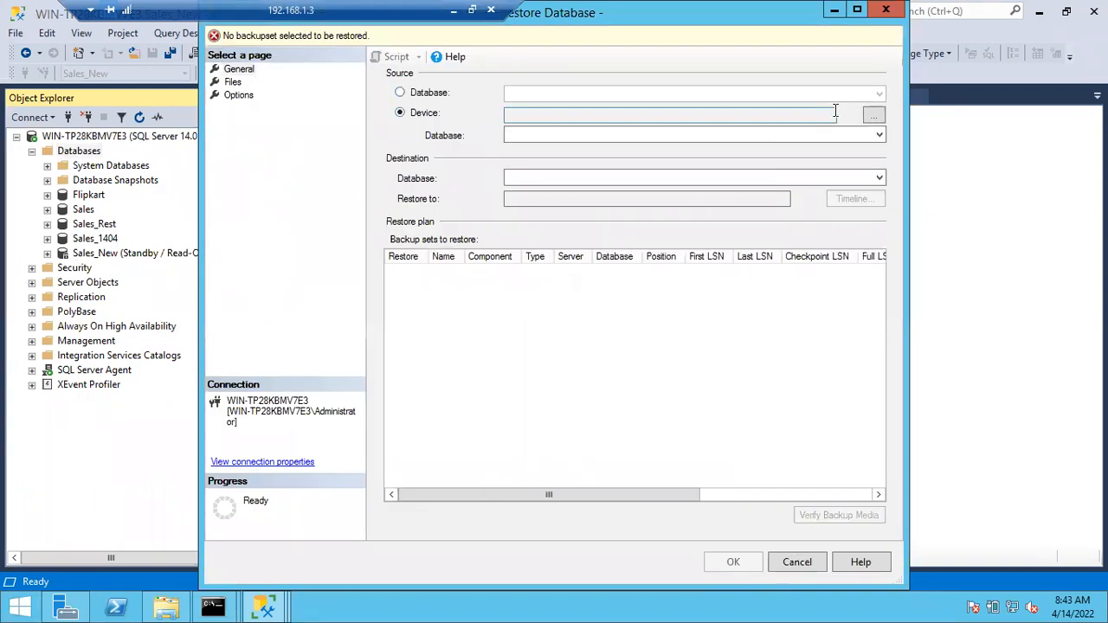
pyautogui.click(874, 116)
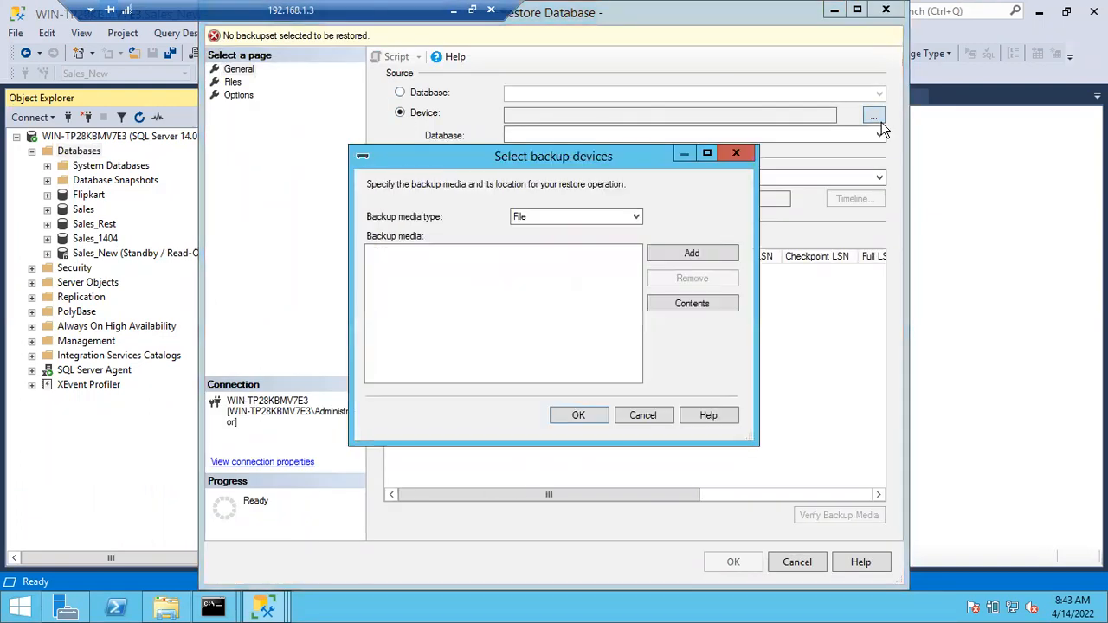
pyautogui.click(691, 253)
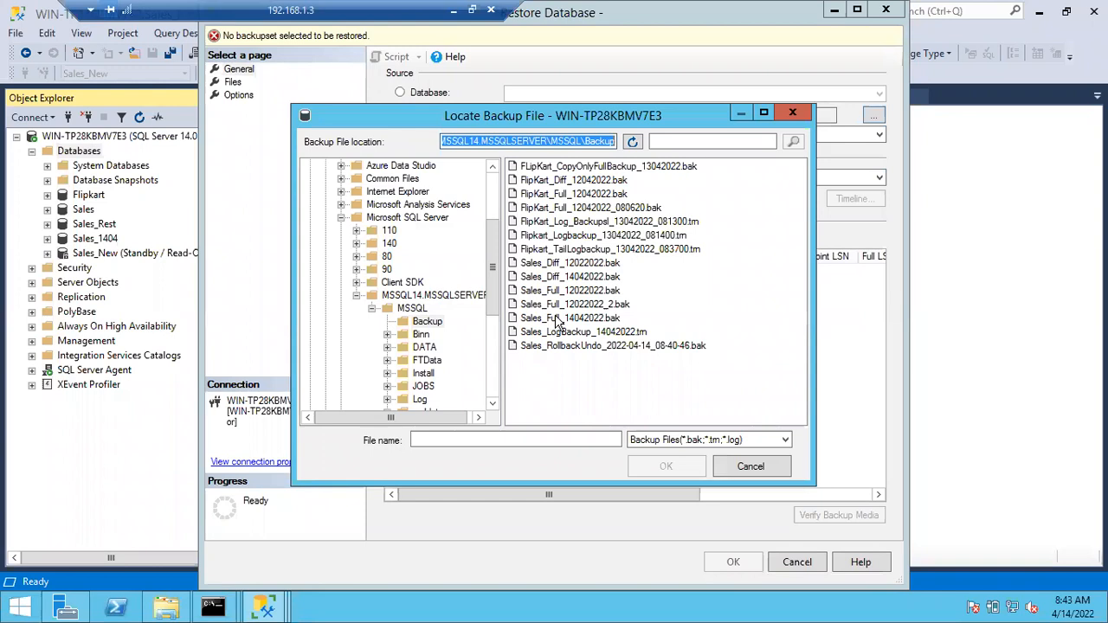
pyautogui.click(559, 319)
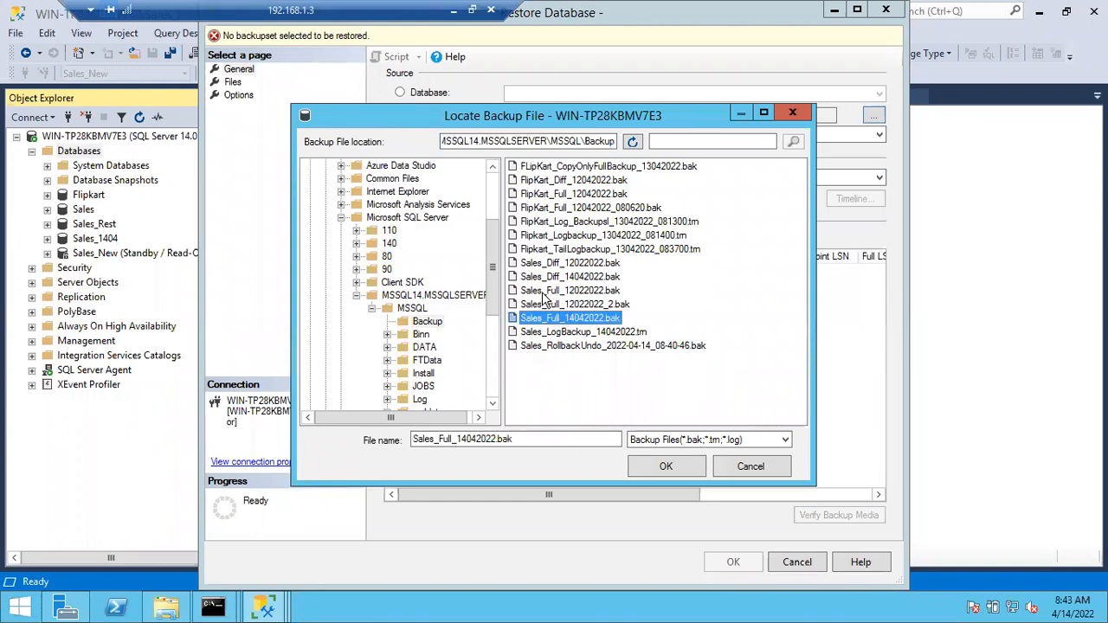
pyautogui.keyDown('ctrl'); pyautogui.click(541, 277); pyautogui.keyUp('ctrl')
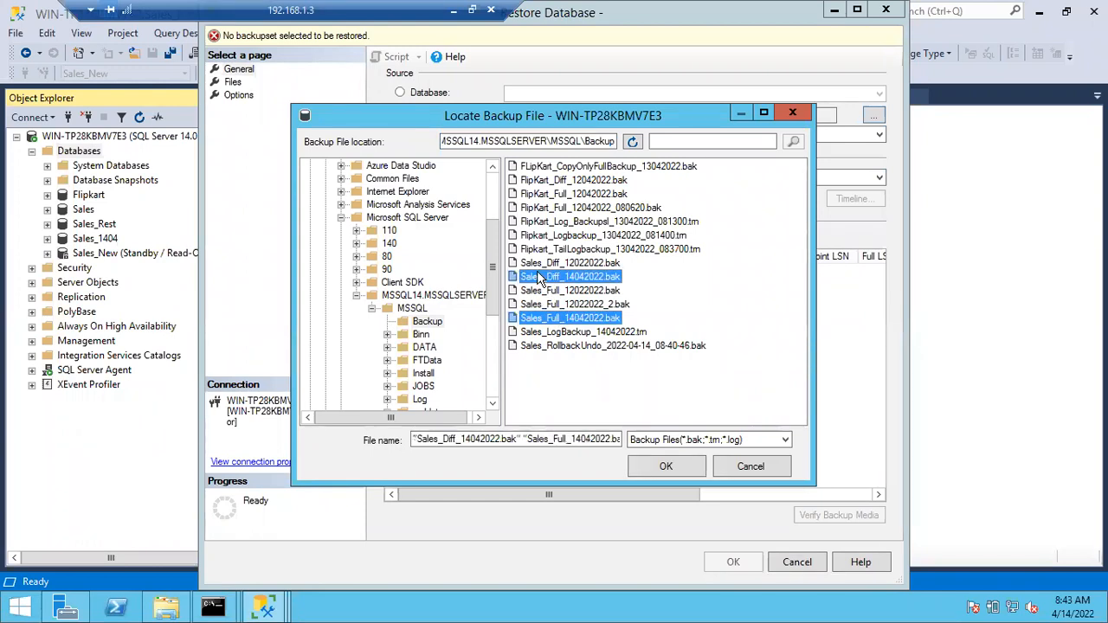
pyautogui.keyDown('ctrl'); pyautogui.click(551, 334); pyautogui.keyUp('ctrl')
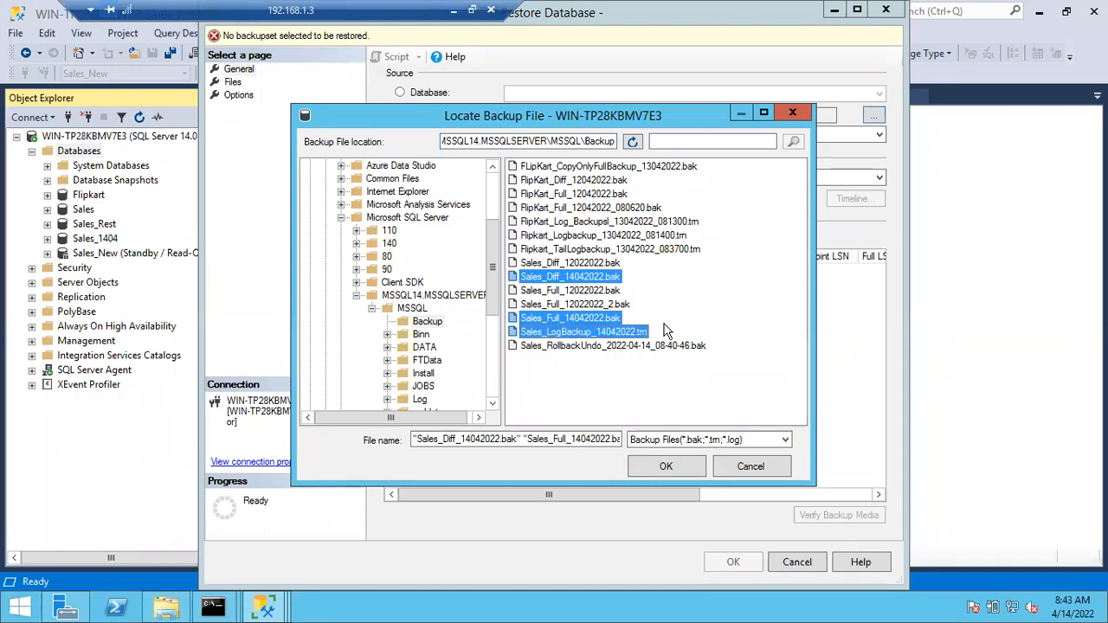
pyautogui.click(657, 464)
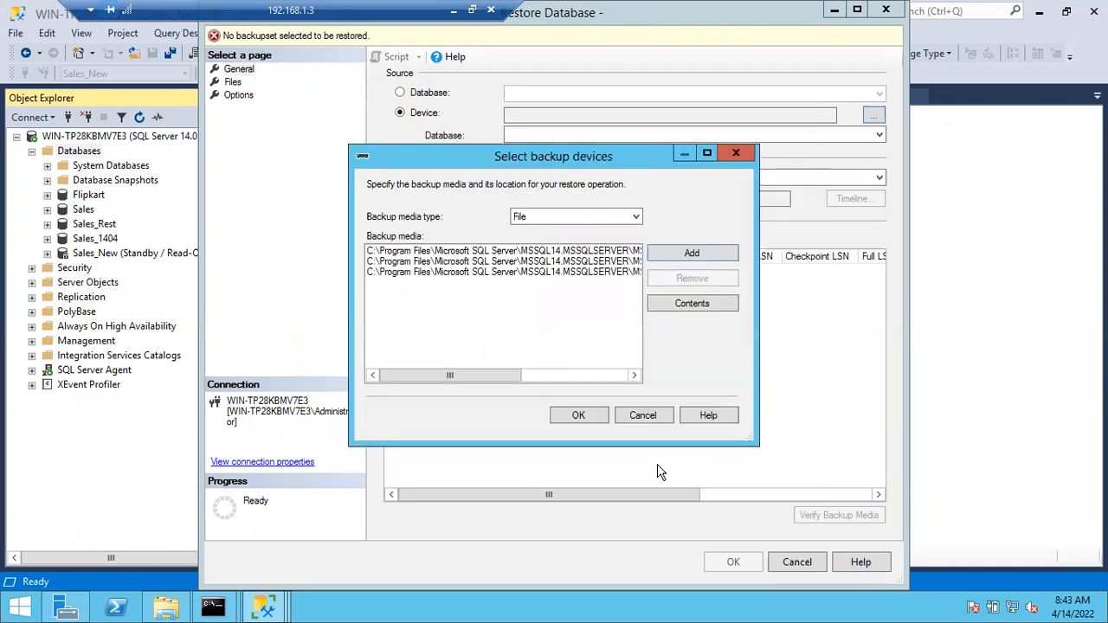
pyautogui.click(575, 414)
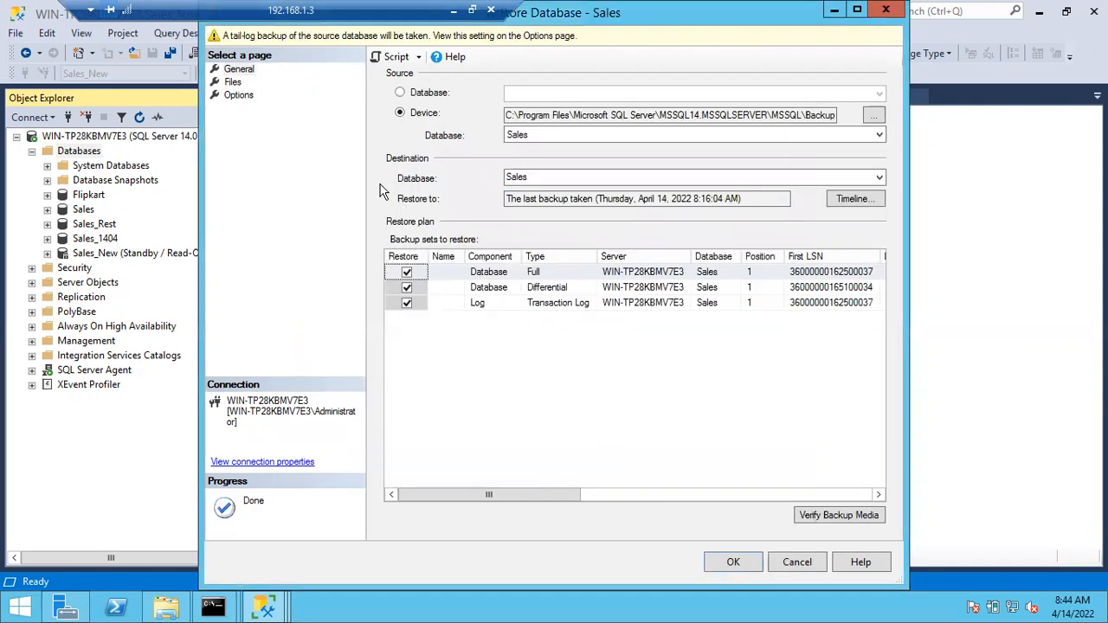
# - Name the destination database of the restore Sales_Demo
pyautogui.click(545, 180)
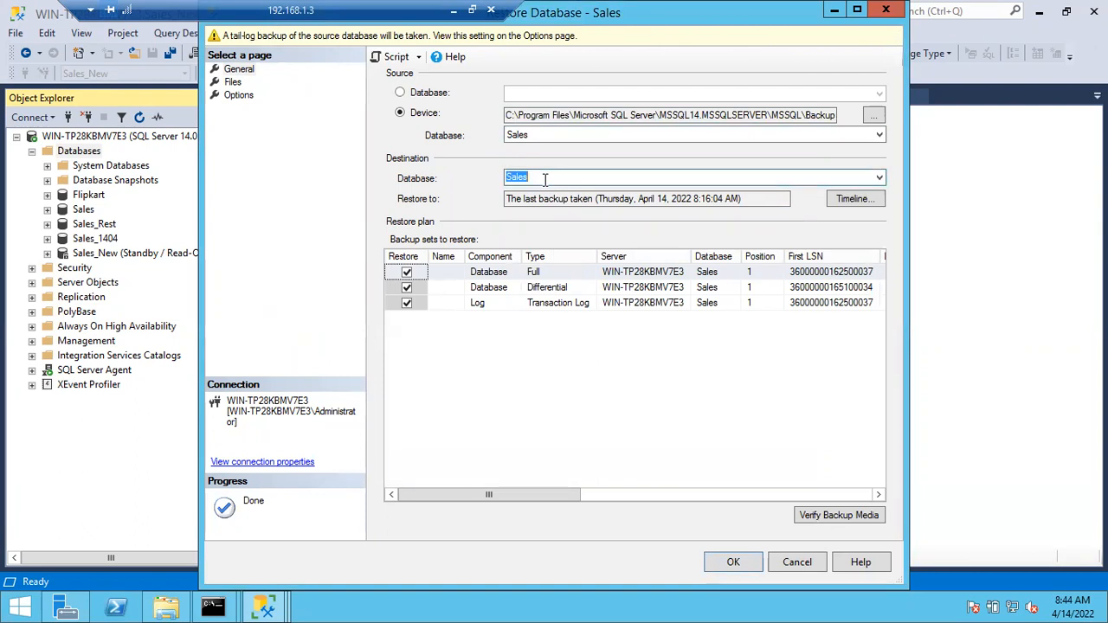
pyautogui.click(535, 177)
pyautogui.write('_')
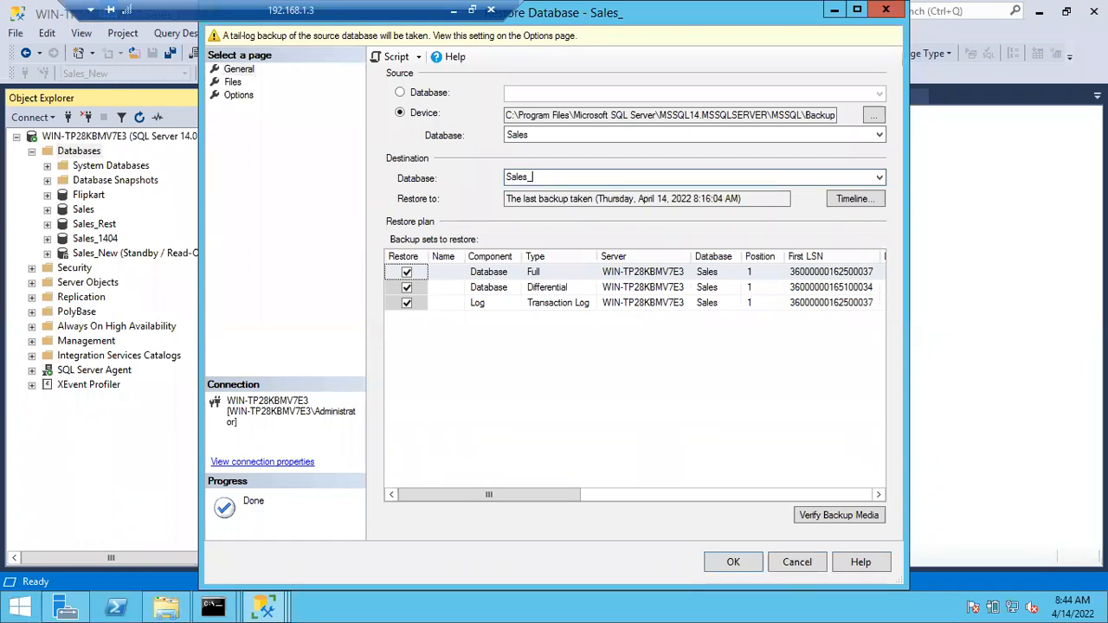
pyautogui.write('Demo')
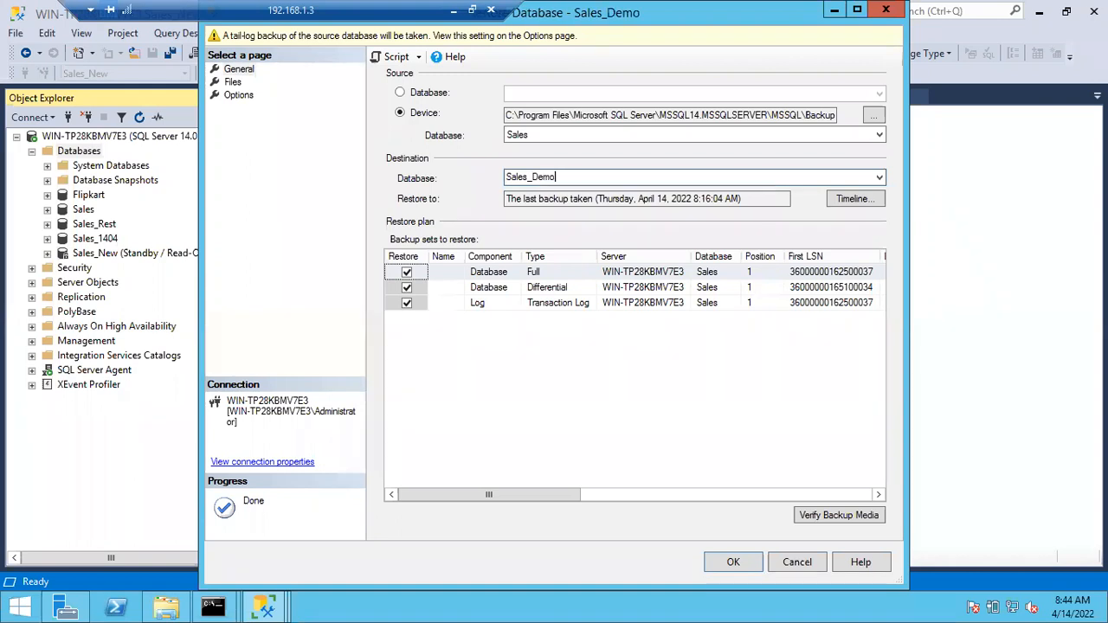
# - Review the full Restore As paths of the Sales_Demo data and log files in an enlarged restore dialog
pyautogui.click(232, 83)
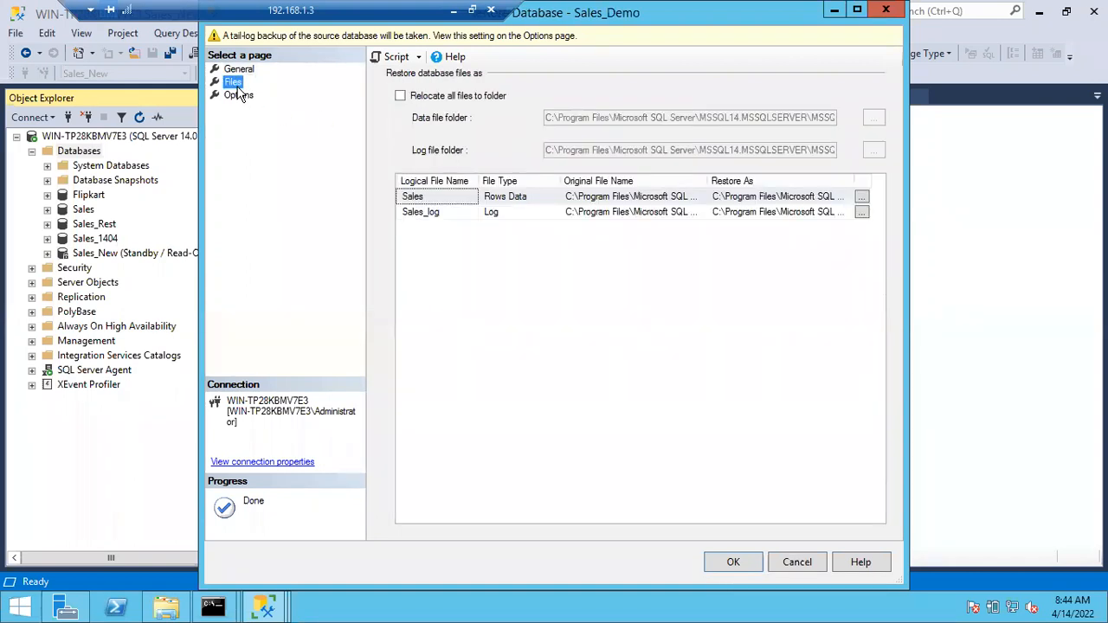
pyautogui.doubleClick(569, 31)
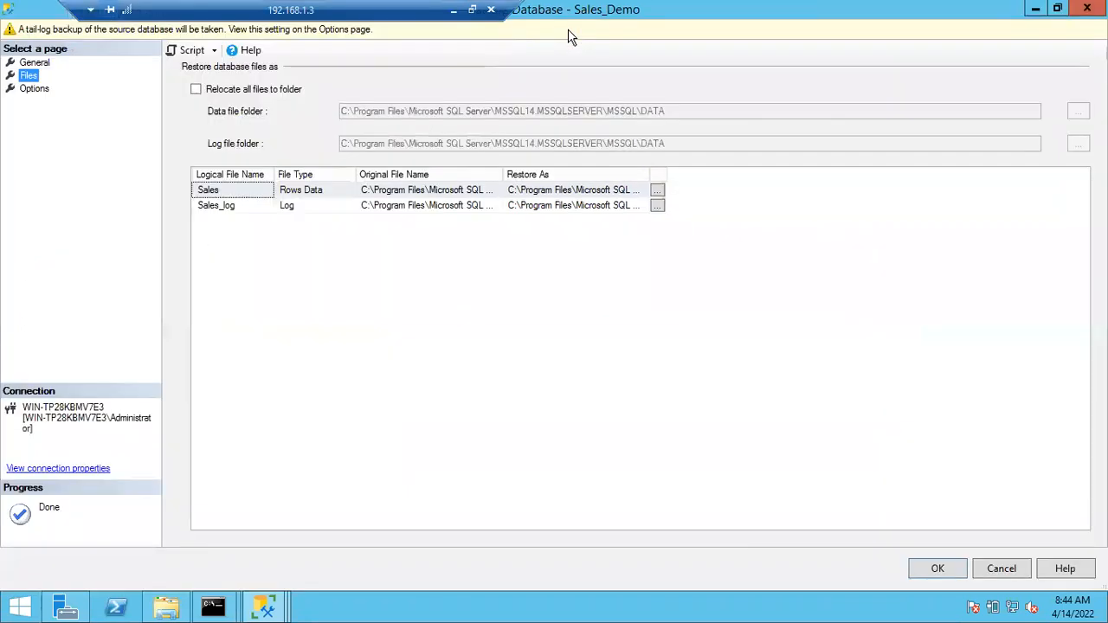
pyautogui.click(655, 173)
pyautogui.doubleClick(650, 174)
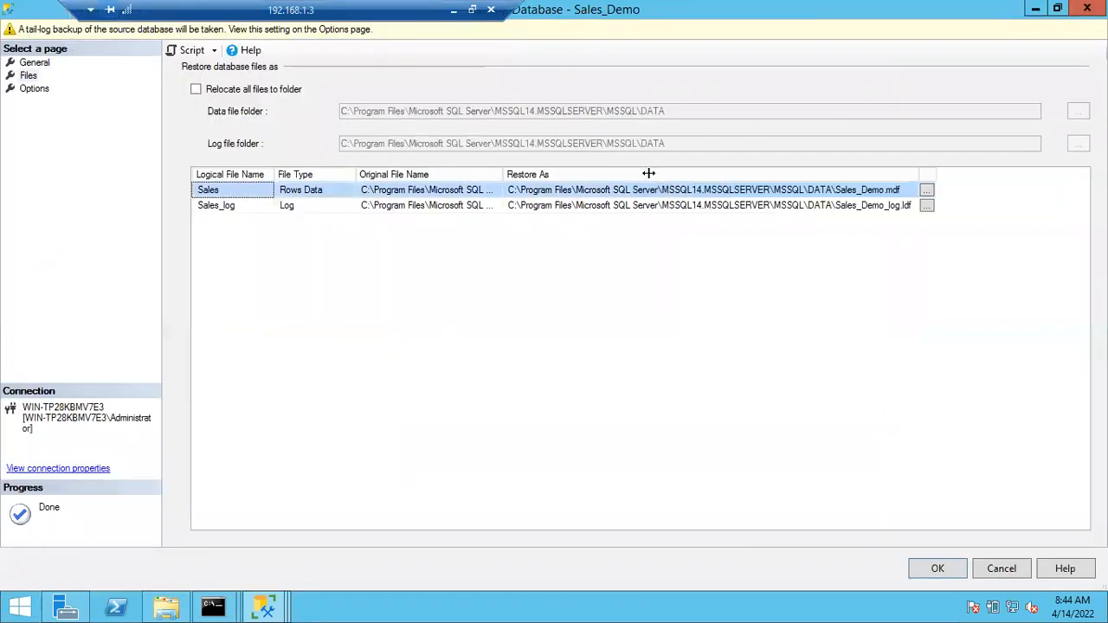
# - Turn off the tail-log backup, set the recovery state to RESTORE WITH NORECOVERY, and run the Sales_Demo restore
pyautogui.click(34, 88)
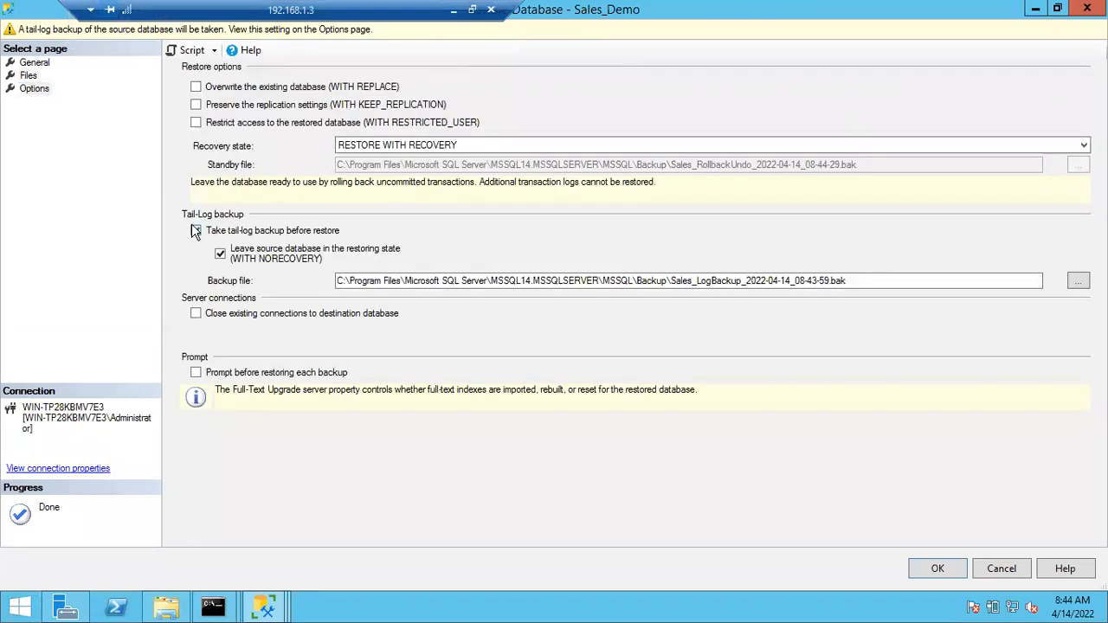
pyautogui.click(196, 230)
pyautogui.click(375, 146)
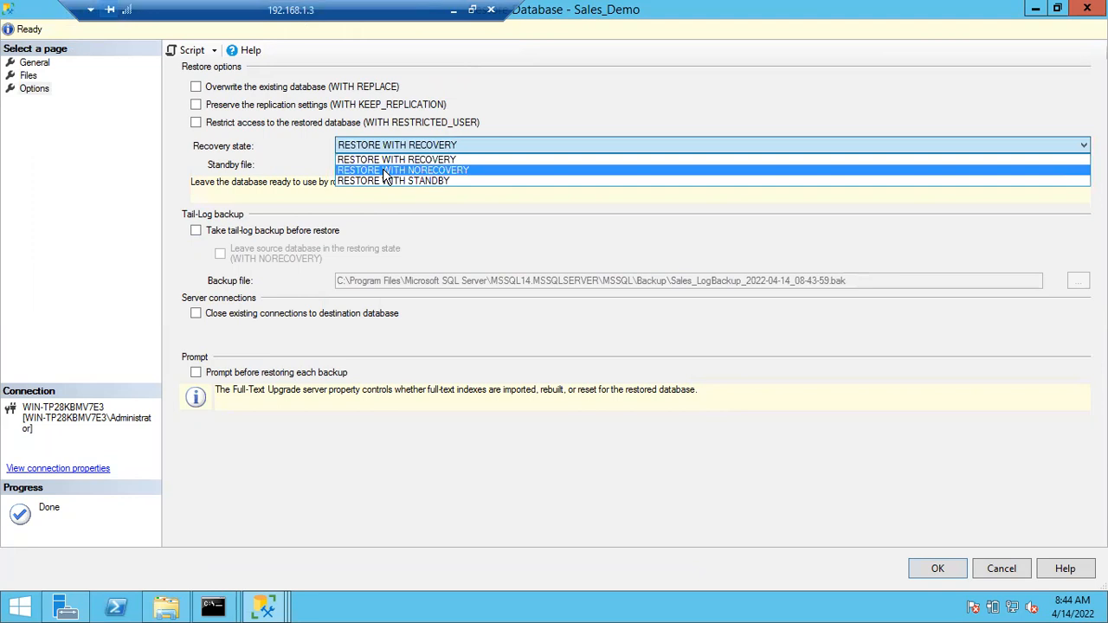
pyautogui.click(386, 171)
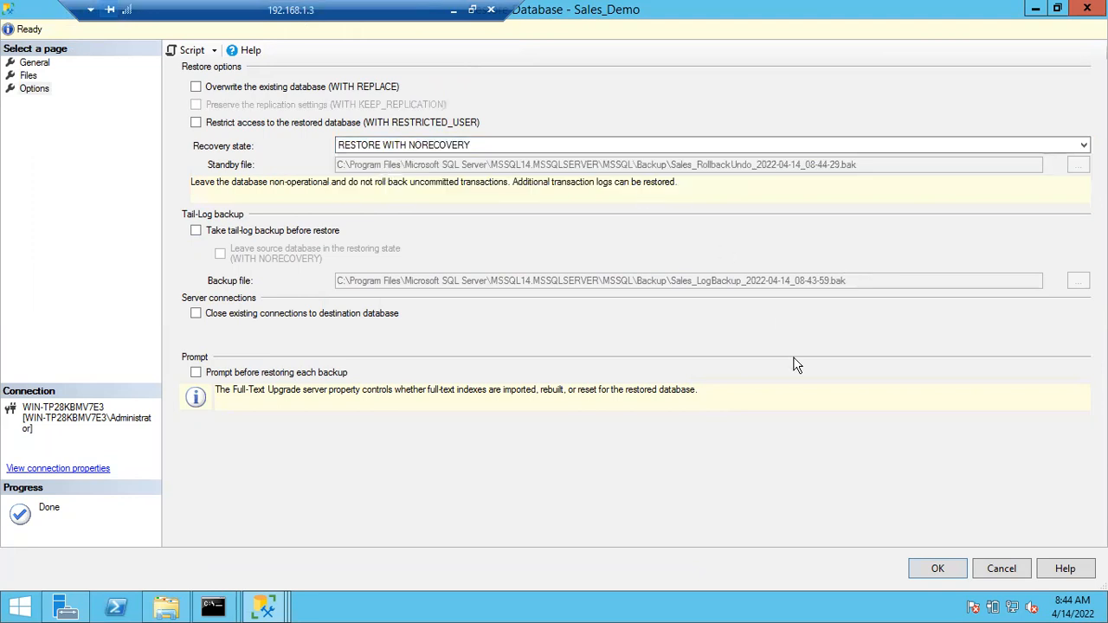
pyautogui.click(934, 569)
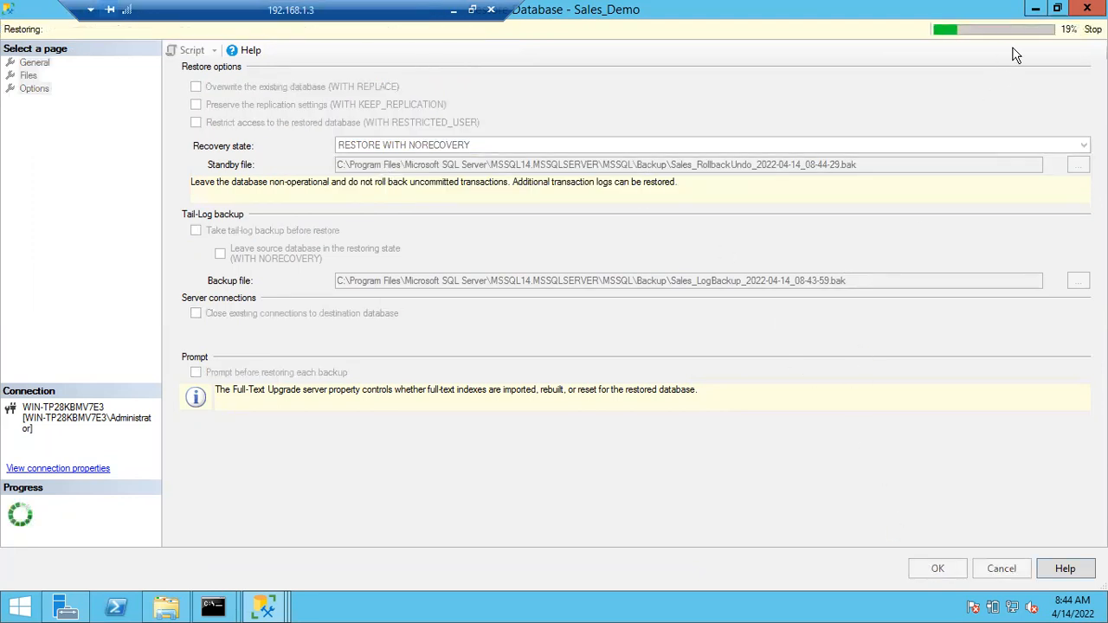
pyautogui.click(657, 364)
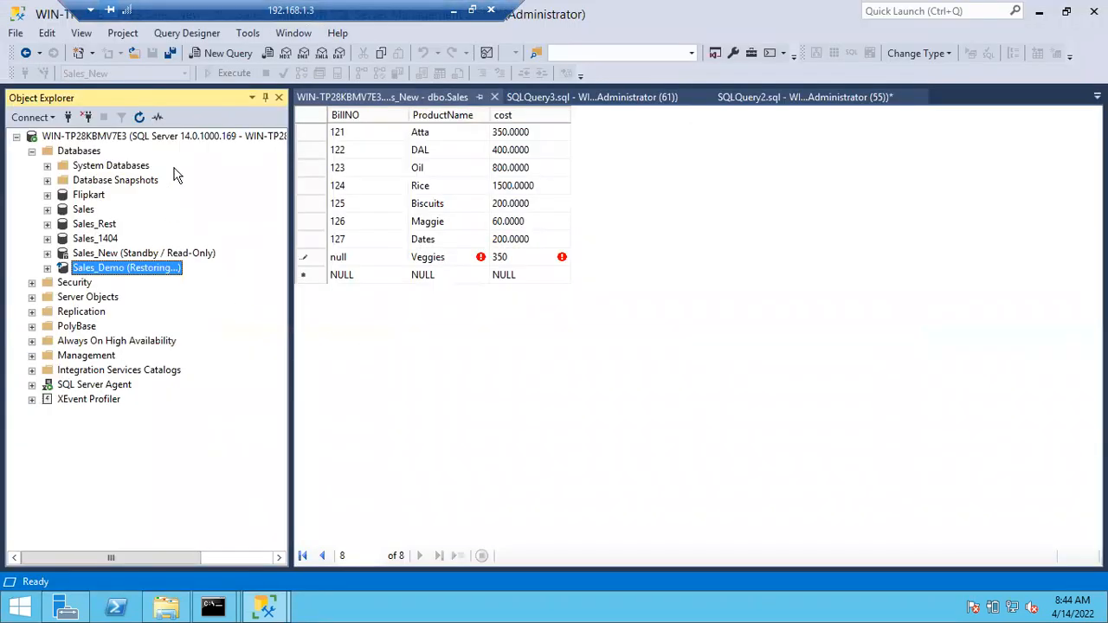
# - Open a new query window for the server and try to expand the Sales_Demo database in Object Explorer
pyautogui.rightClick(148, 136)
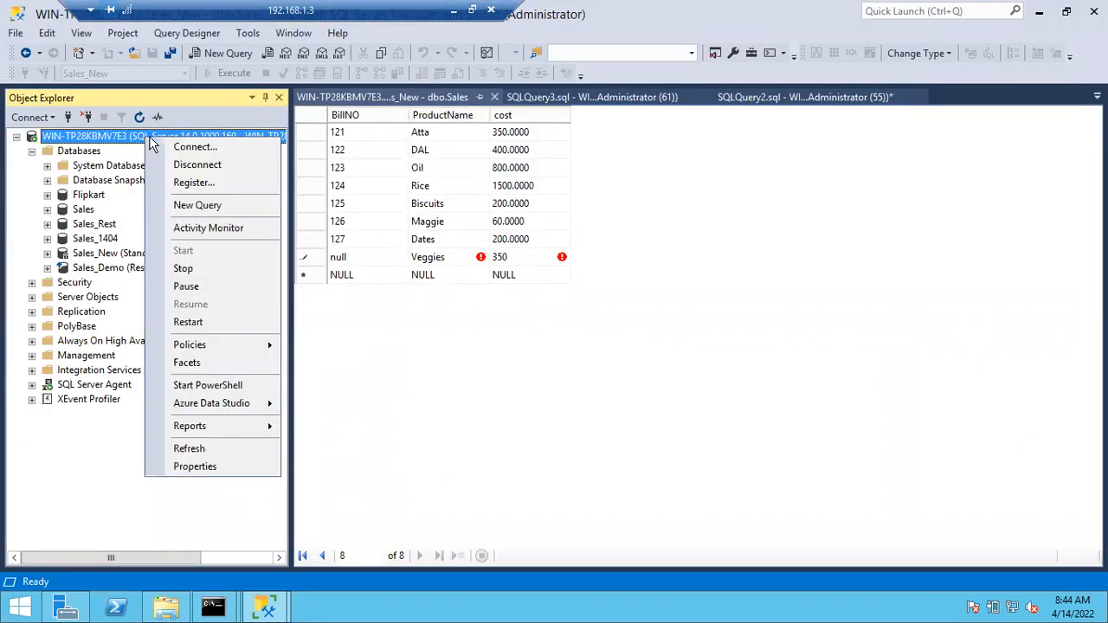
pyautogui.click(198, 208)
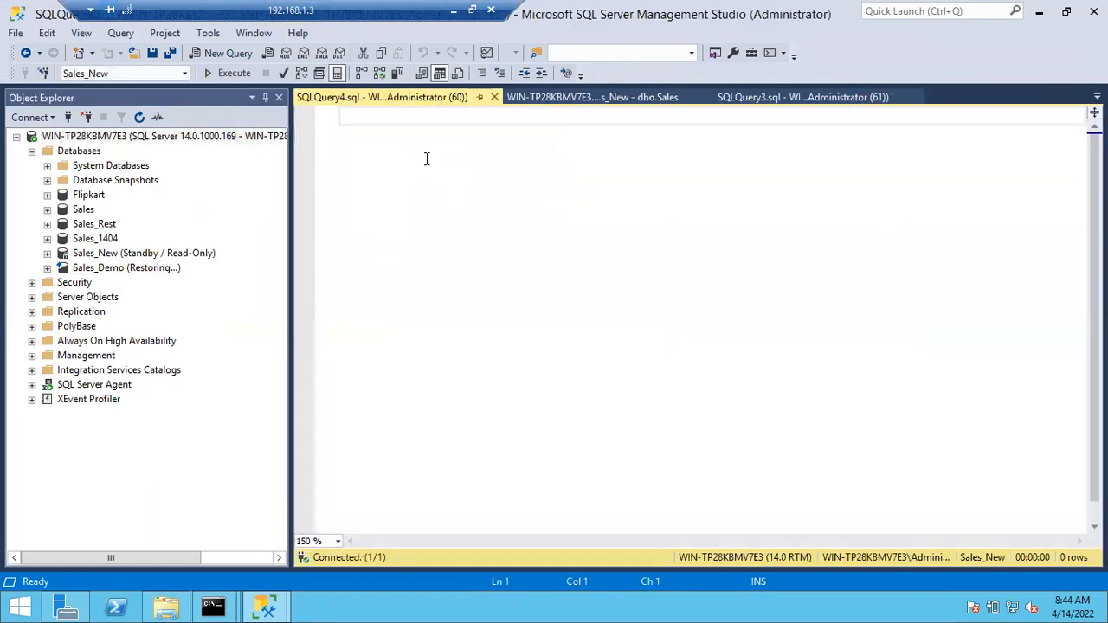
pyautogui.click(209, 284)
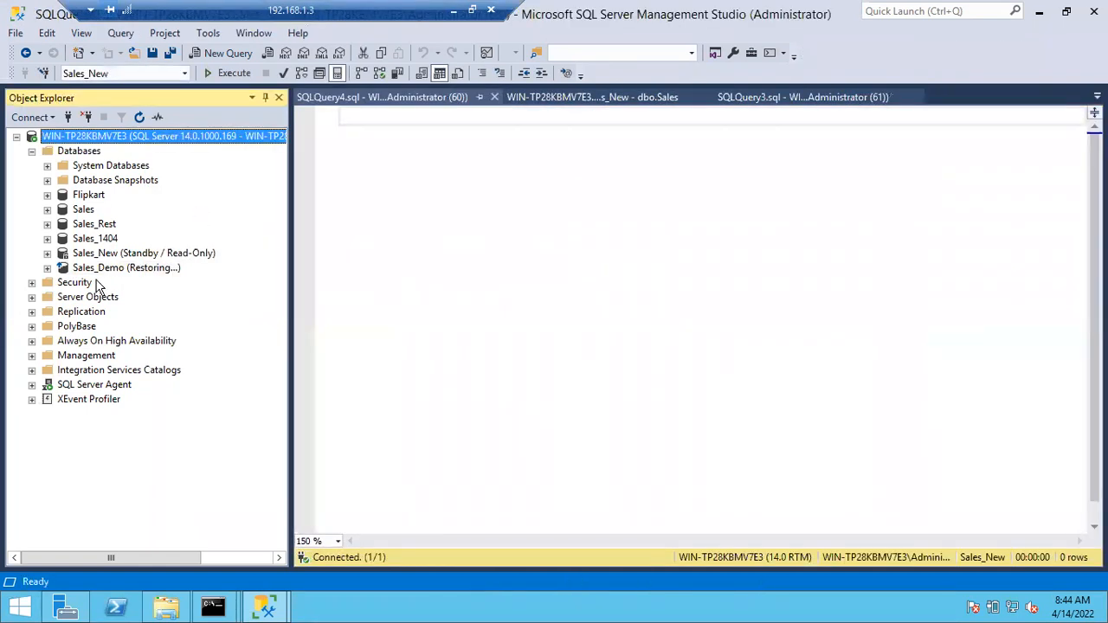
pyautogui.click(47, 268)
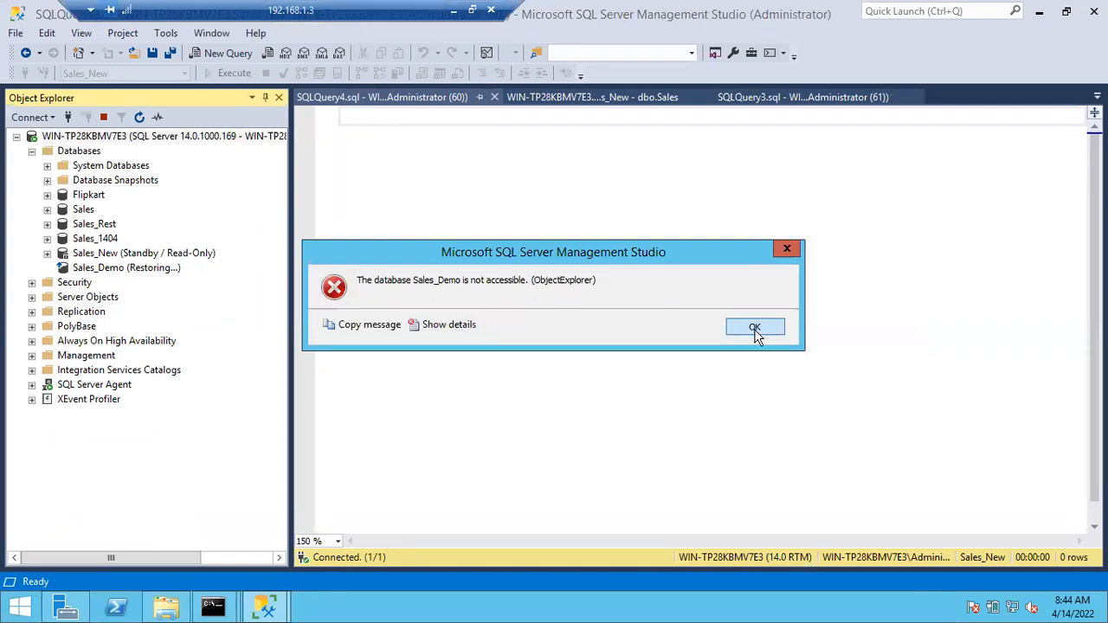
pyautogui.click(754, 330)
# - Write and execute the statement "Restore Database Sales_demo with Recovery" in the new query
pyautogui.click(474, 133)
pyautogui.write('a54e')
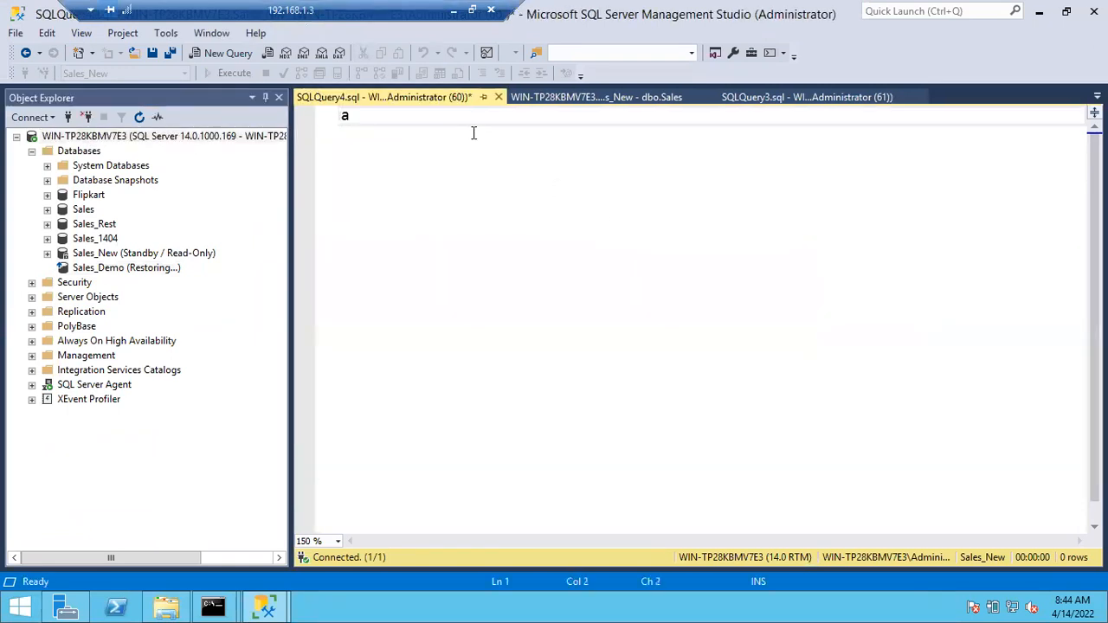
pyautogui.press('BackSpace')
pyautogui.press('BackSpace')
pyautogui.press('BackSpace')
pyautogui.press('BackSpace')
pyautogui.write('Restore ')
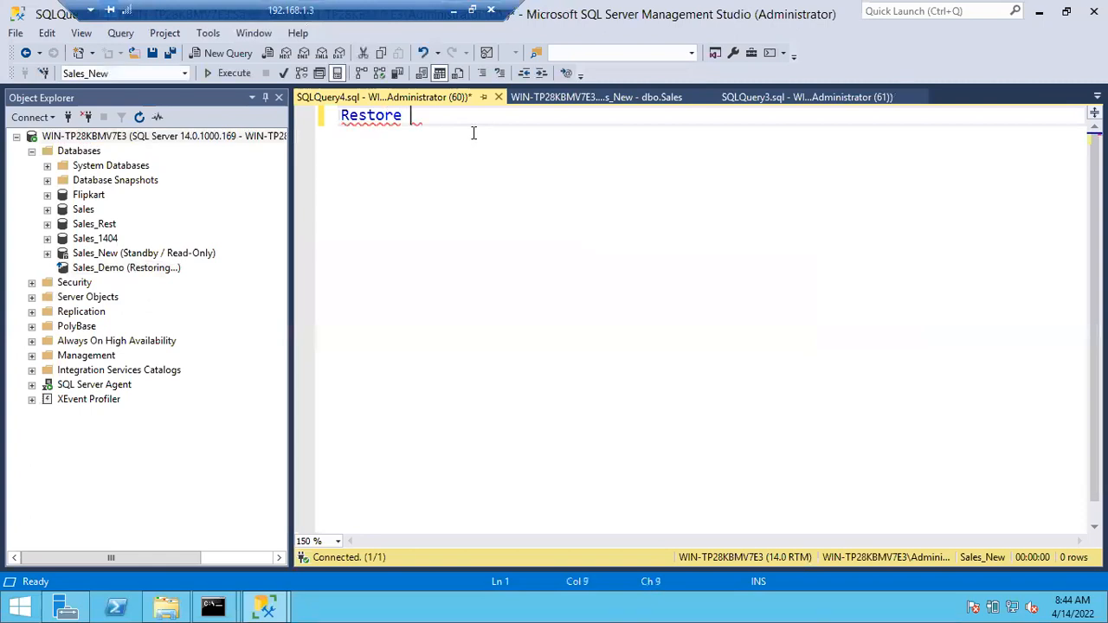
pyautogui.write('Database ')
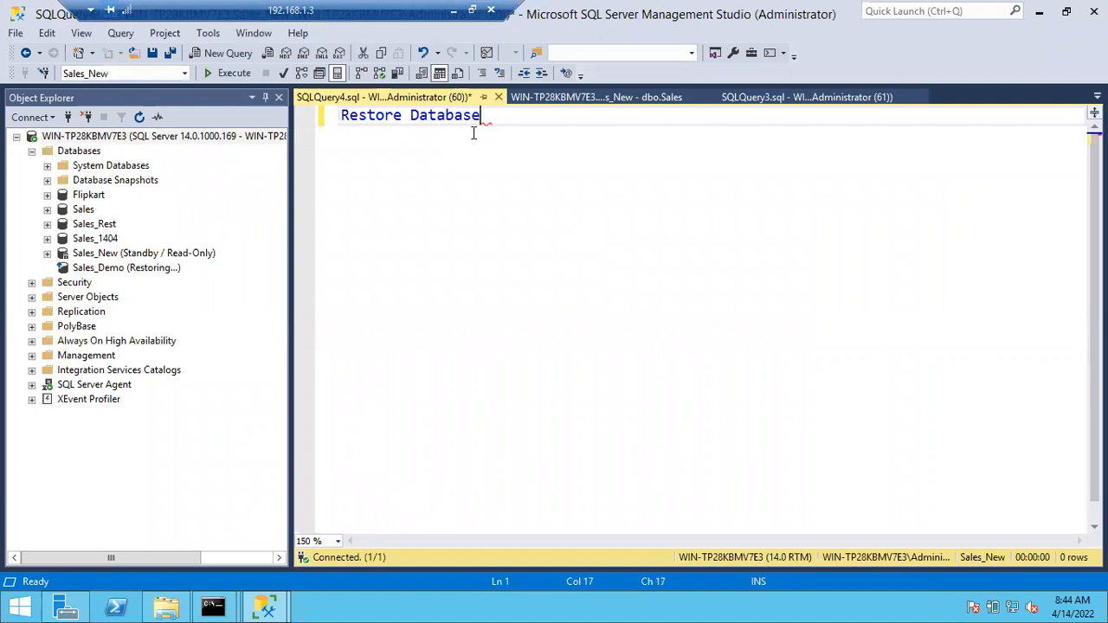
pyautogui.write('Sales_demo')
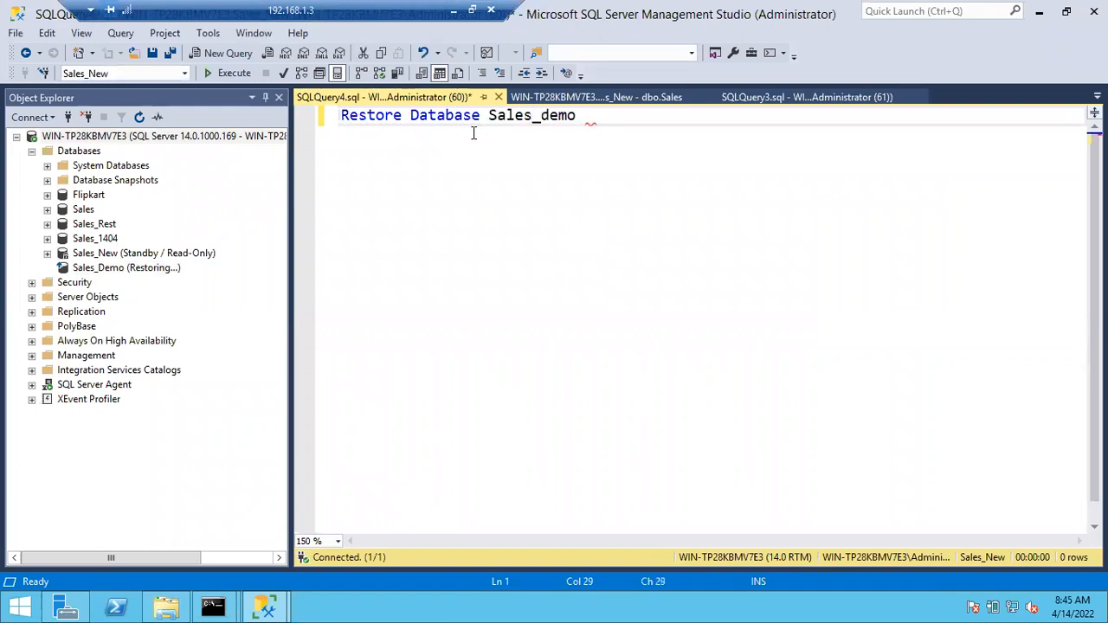
pyautogui.write(' with Recovery')
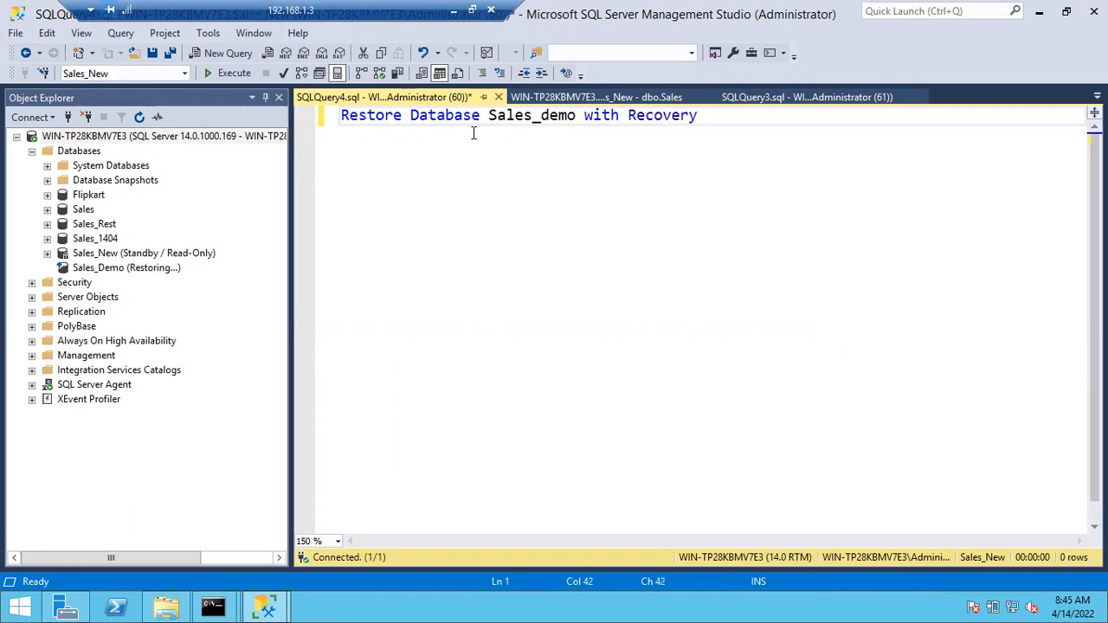
pyautogui.press('F5')
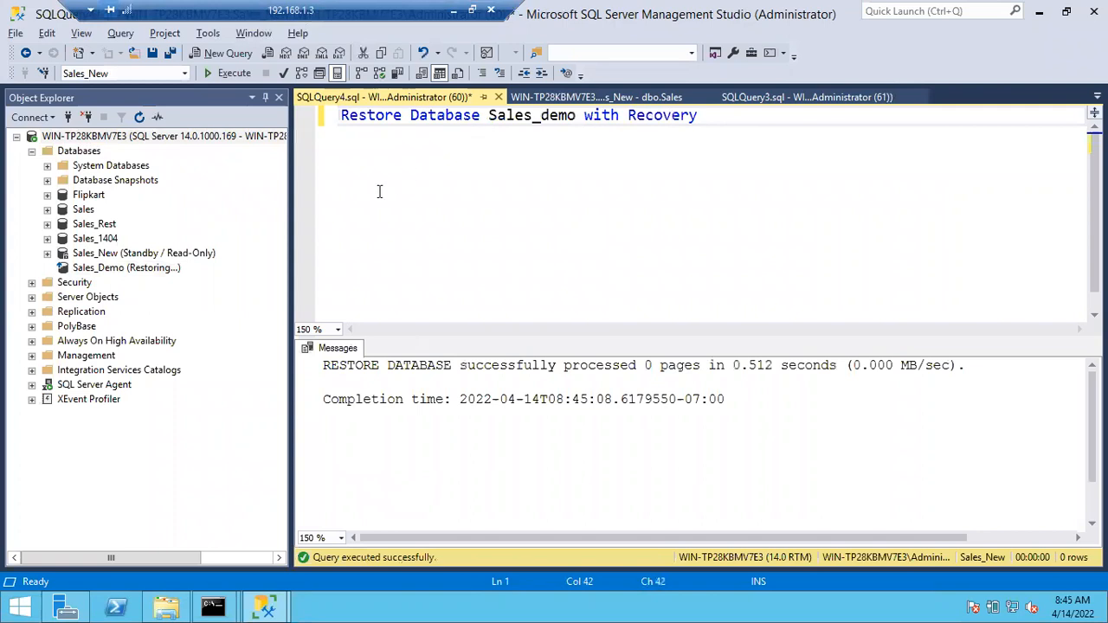
# - Refresh Object Explorer, expand Sales_Demo down to its tables, and highlight the recovery statement in the query
pyautogui.click(143, 267)
pyautogui.click(139, 118)
pyautogui.click(47, 268)
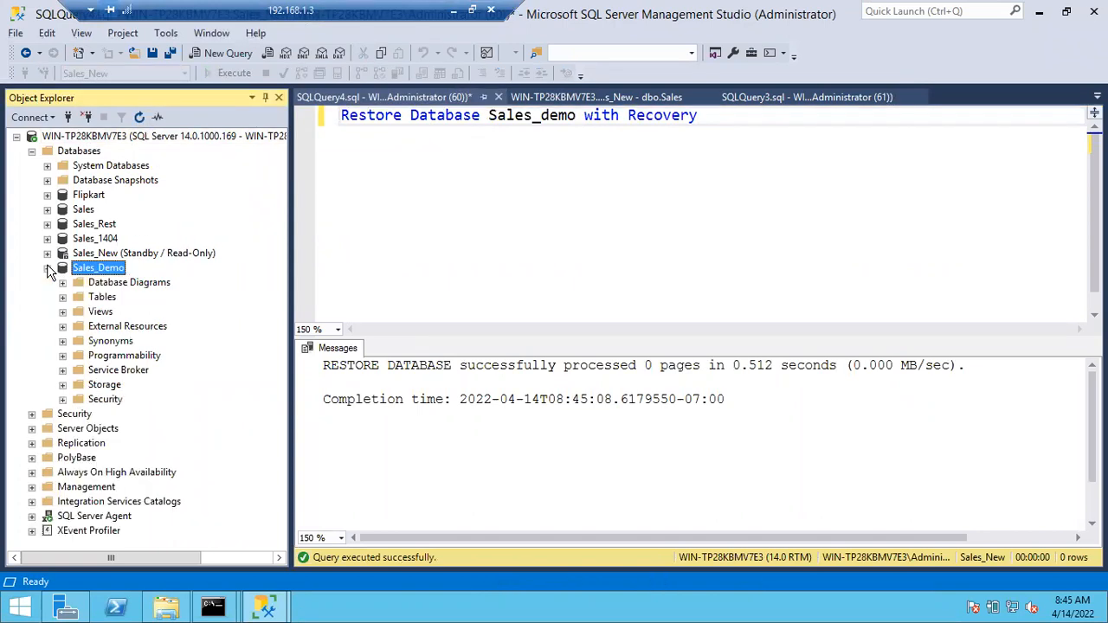
pyautogui.click(63, 297)
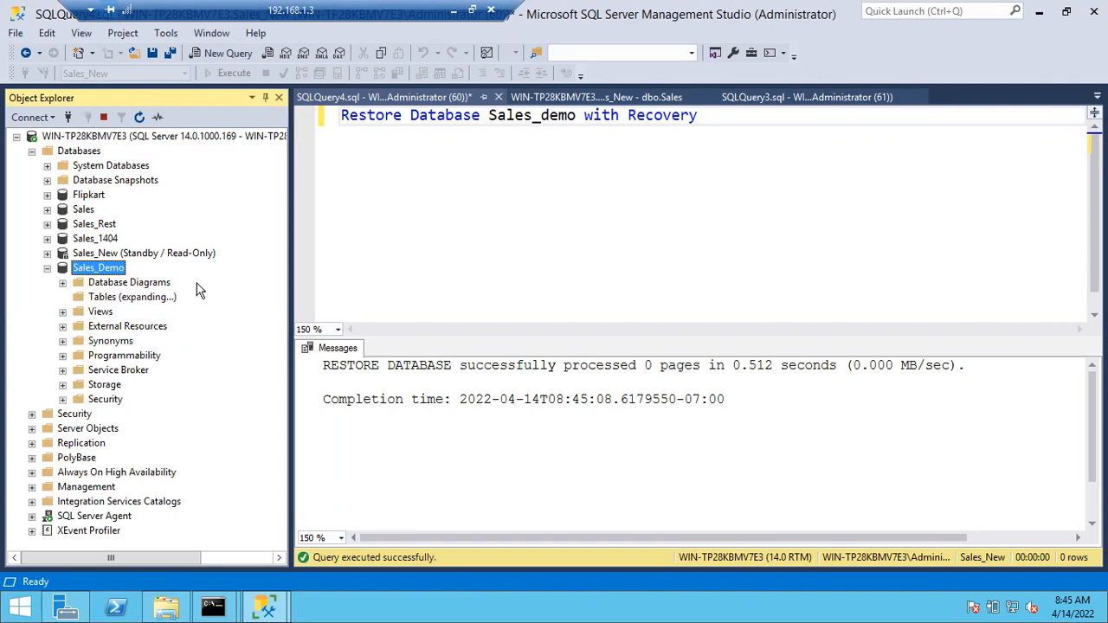
pyautogui.click(485, 159)
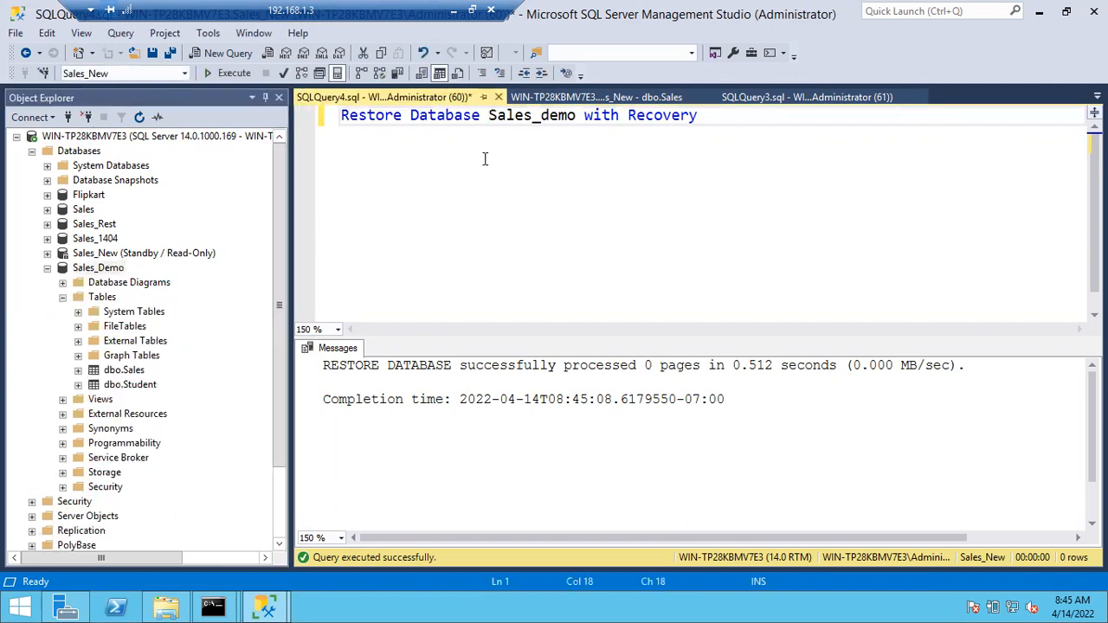
pyautogui.moveTo(701, 115); pyautogui.dragTo(340, 115)
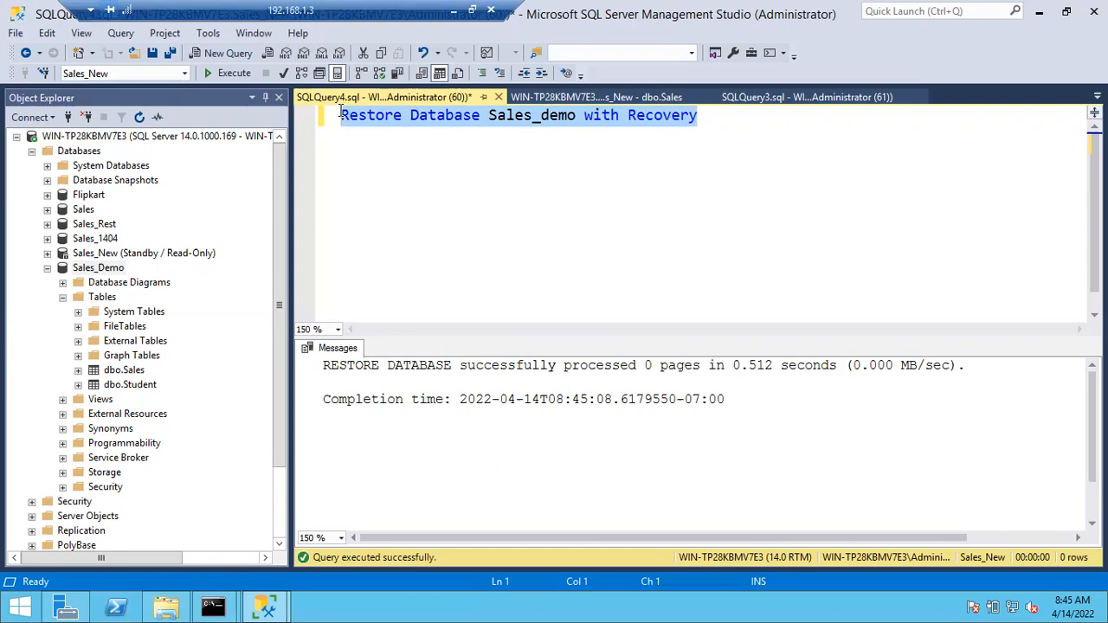
# - Start a database restore from device, adding Sales_Full_12022022_2.bak as the backup media
pyautogui.rightClick(72, 152)
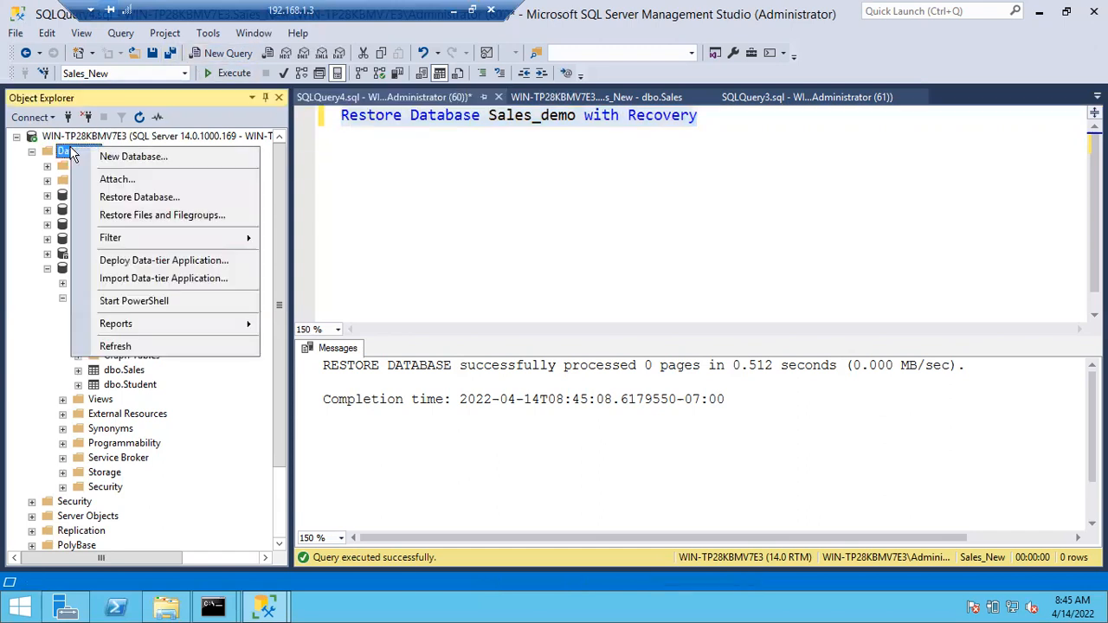
pyautogui.click(121, 197)
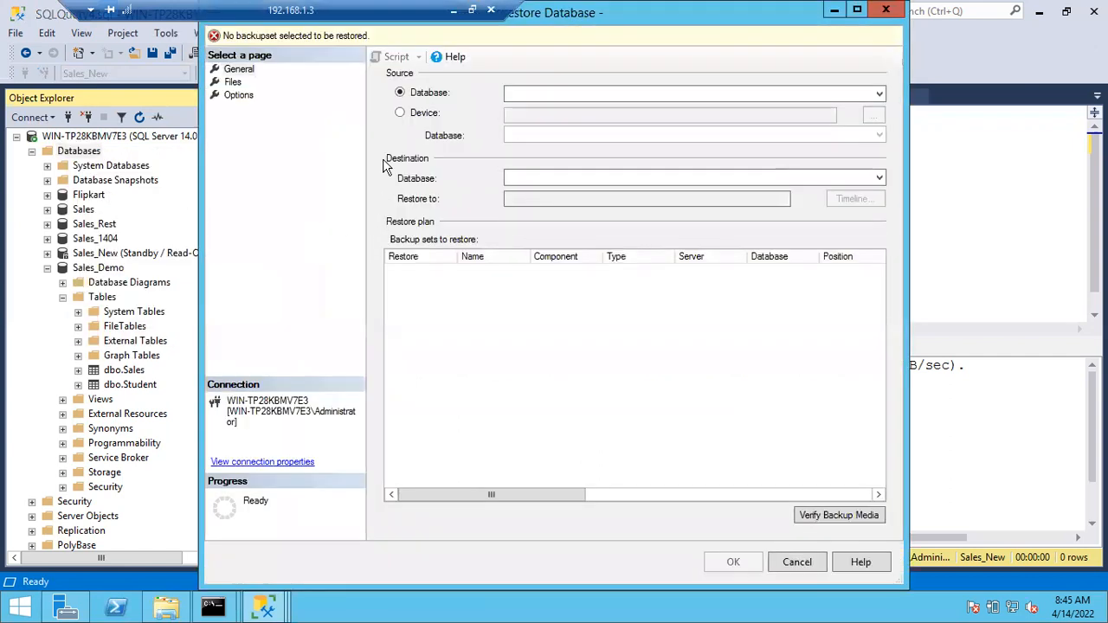
pyautogui.click(405, 112)
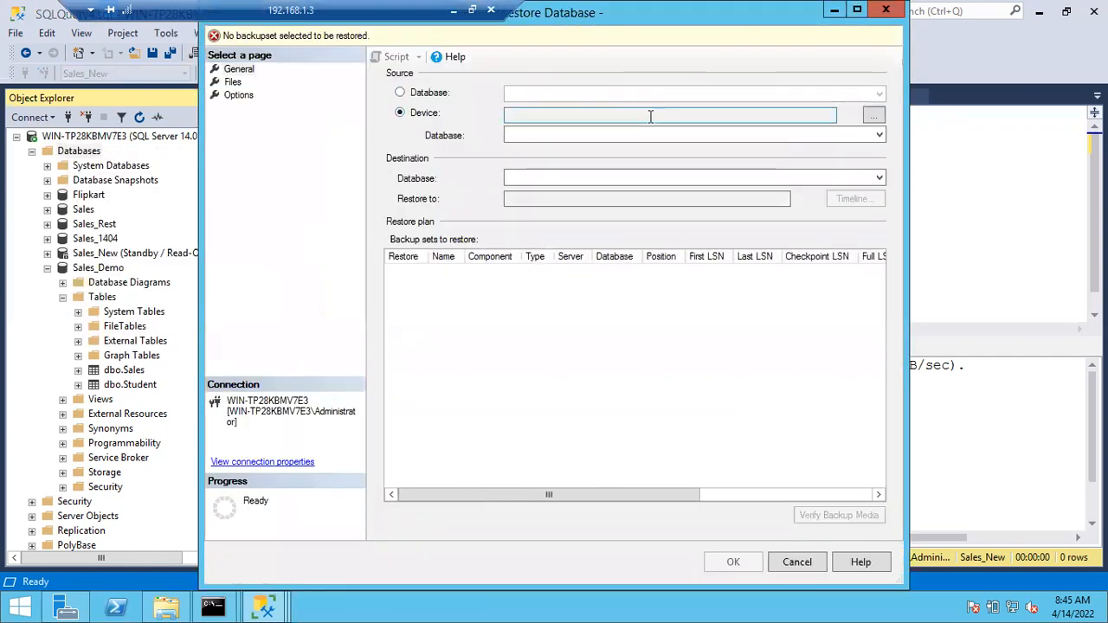
pyautogui.click(873, 116)
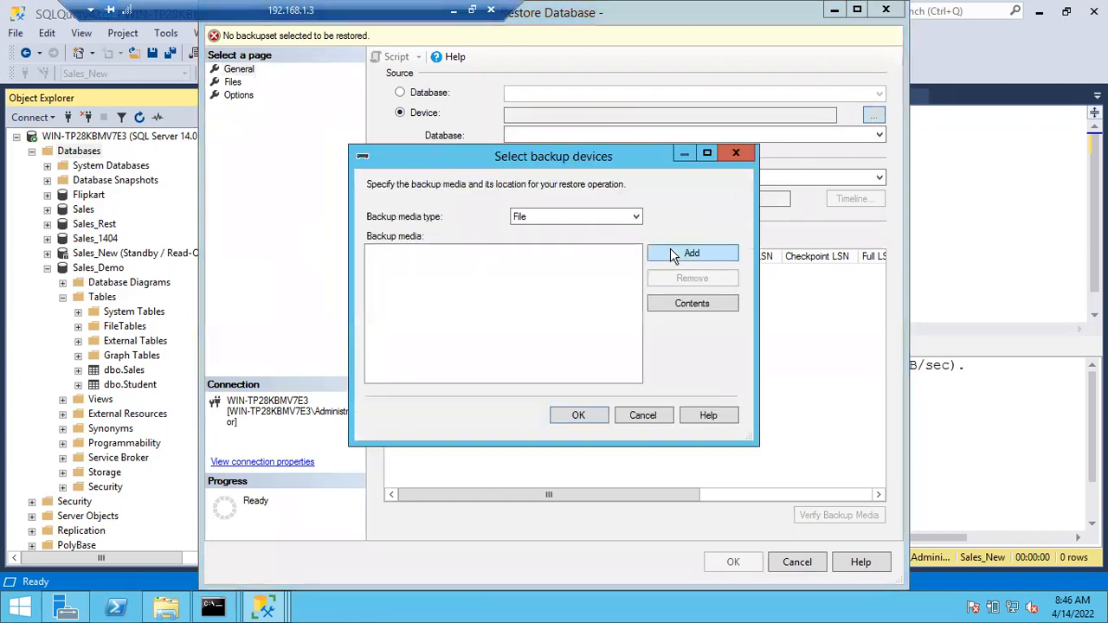
pyautogui.click(684, 254)
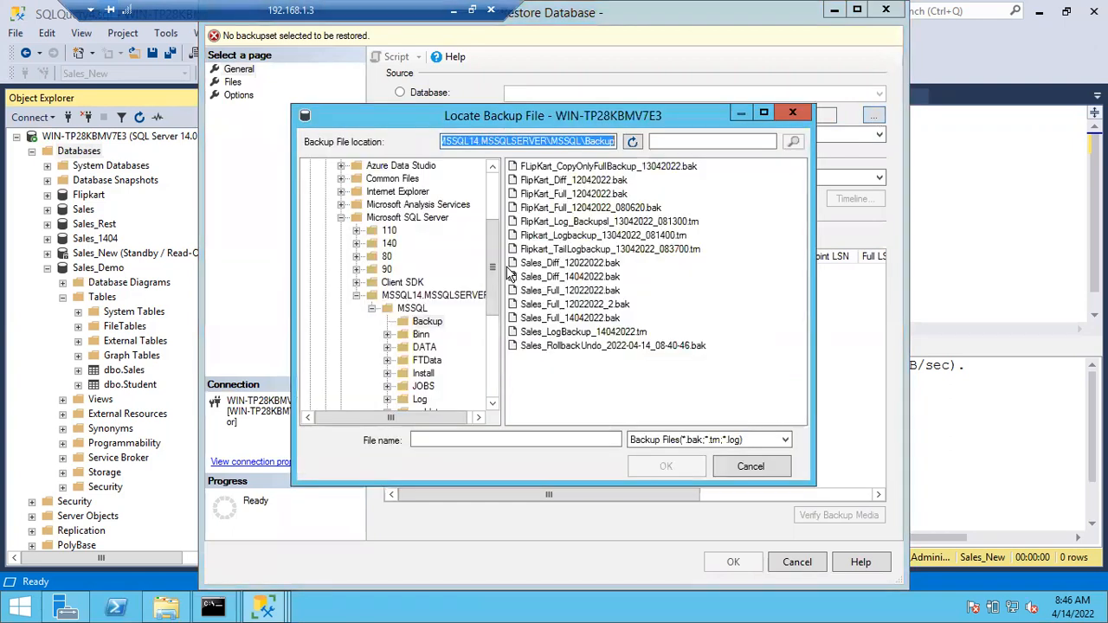
pyautogui.click(545, 305)
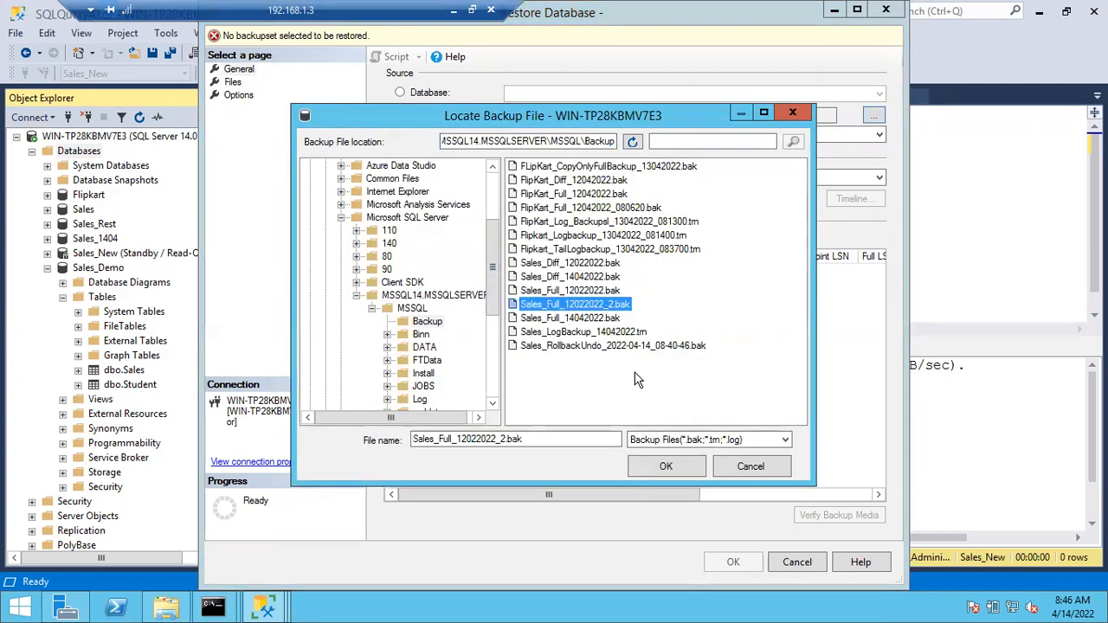
pyautogui.click(666, 466)
pyautogui.click(578, 414)
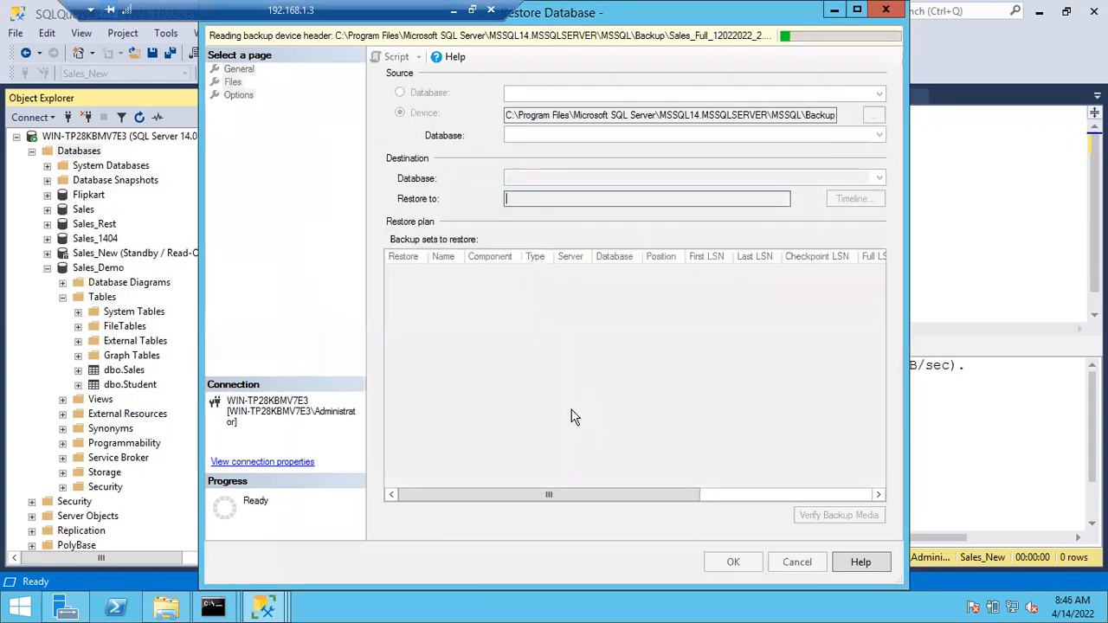
# - Try relocating all files to a folder, examine the data and log folder paths, and cancel the restore
pyautogui.click(233, 82)
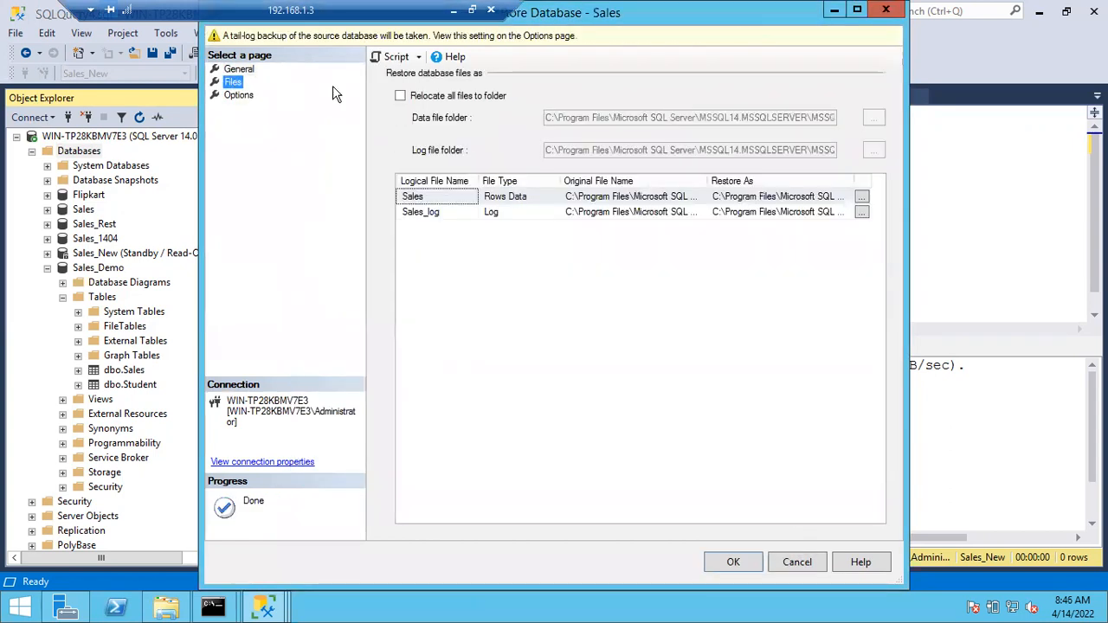
pyautogui.click(413, 100)
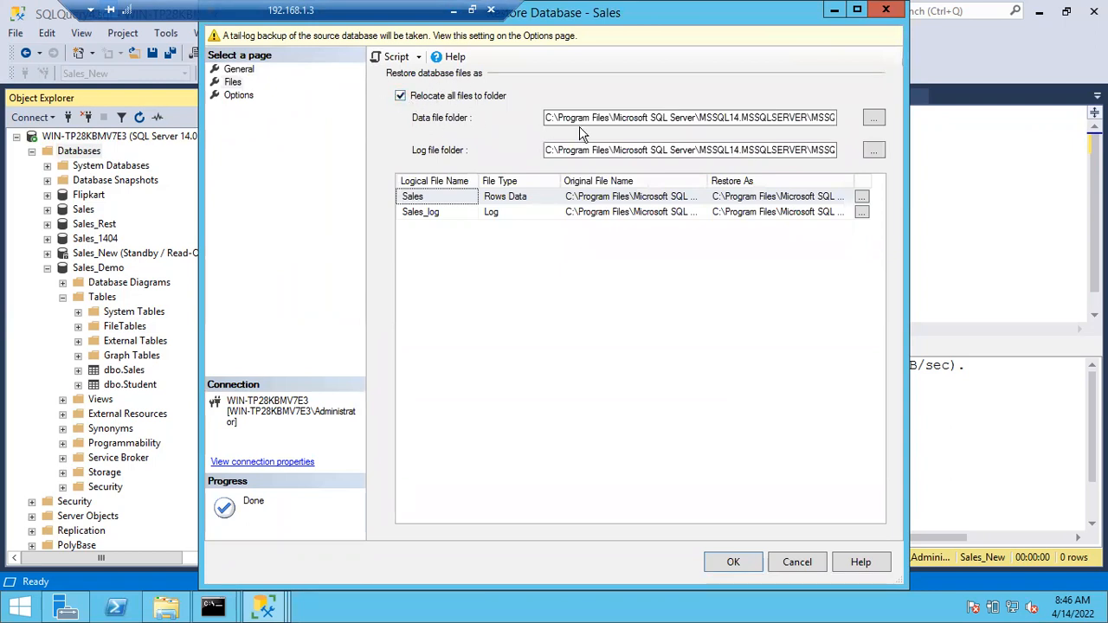
pyautogui.moveTo(563, 117); pyautogui.dragTo(853, 123)
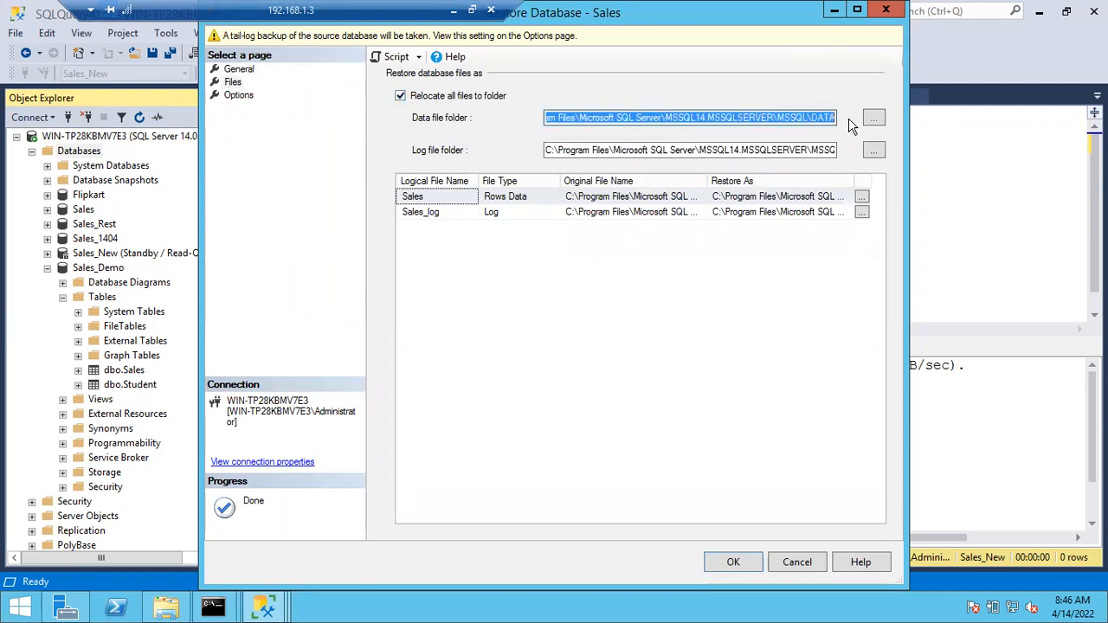
pyautogui.click(709, 144)
pyautogui.moveTo(708, 147); pyautogui.dragTo(862, 165)
pyautogui.moveTo(580, 113); pyautogui.dragTo(871, 116)
pyautogui.moveTo(592, 150); pyautogui.dragTo(866, 163)
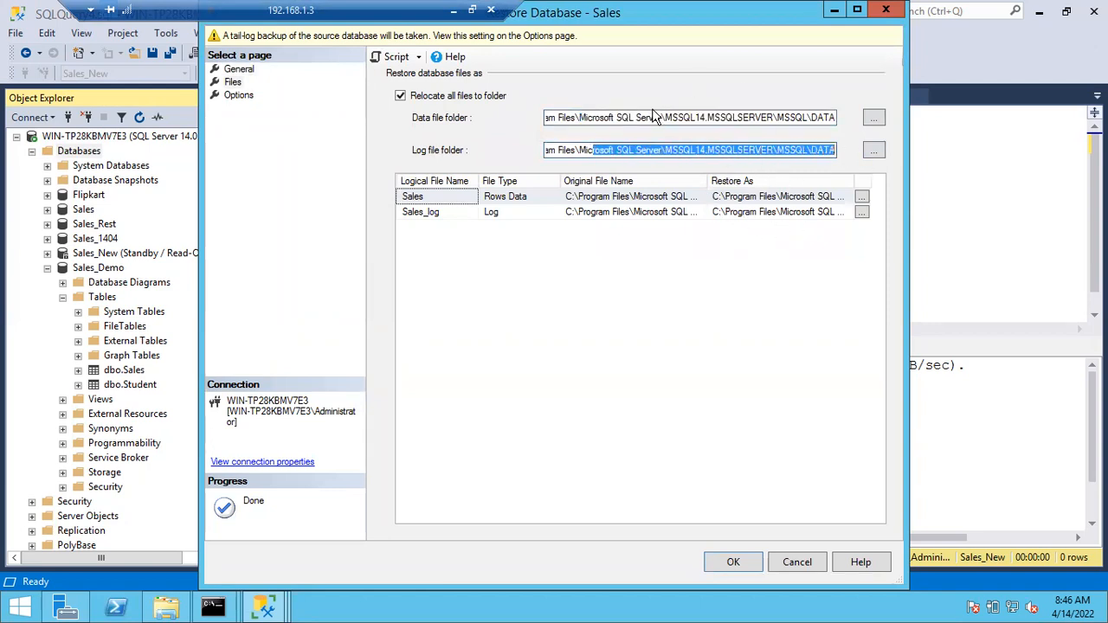
pyautogui.click(401, 96)
pyautogui.click(796, 561)
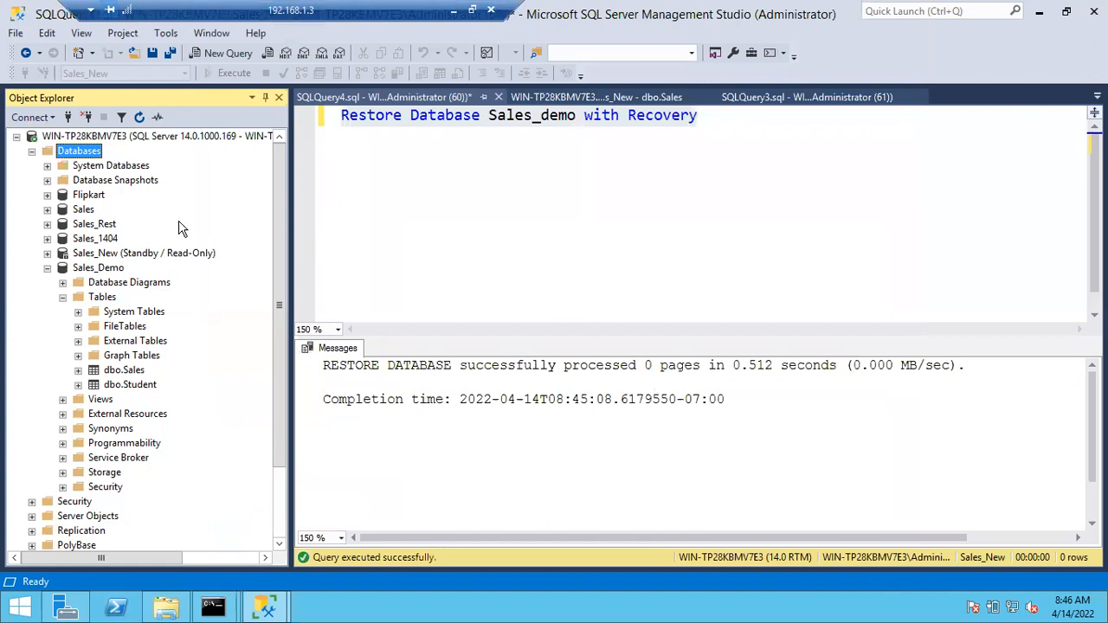
# - Start a database restore from device, adding Sales_Full_14042022.bak as the backup media
pyautogui.rightClick(69, 152)
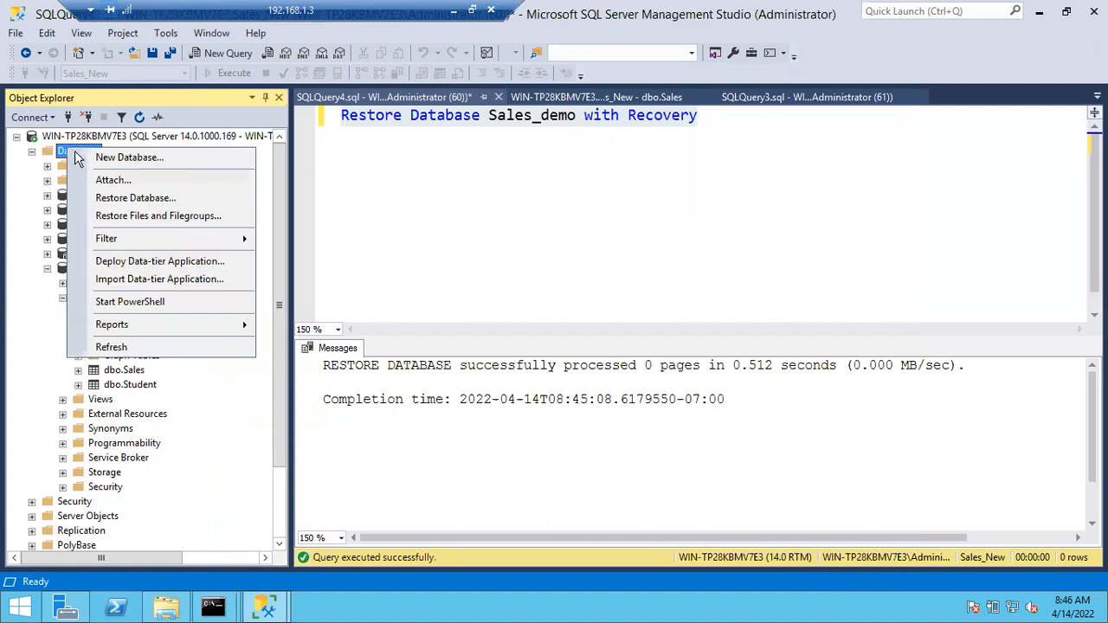
pyautogui.click(113, 197)
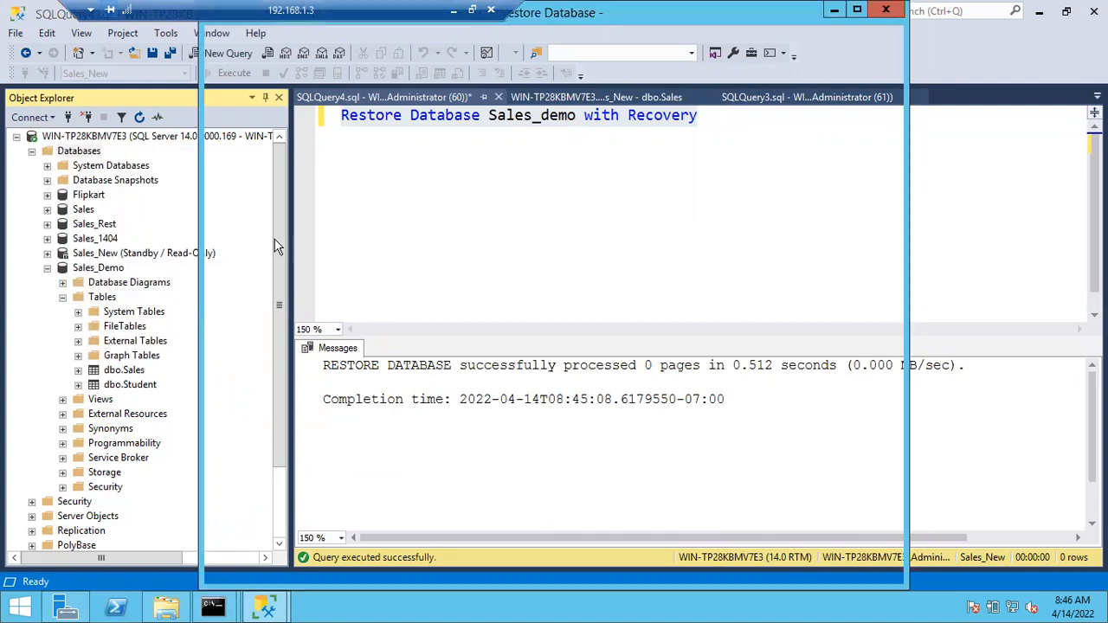
pyautogui.click(400, 114)
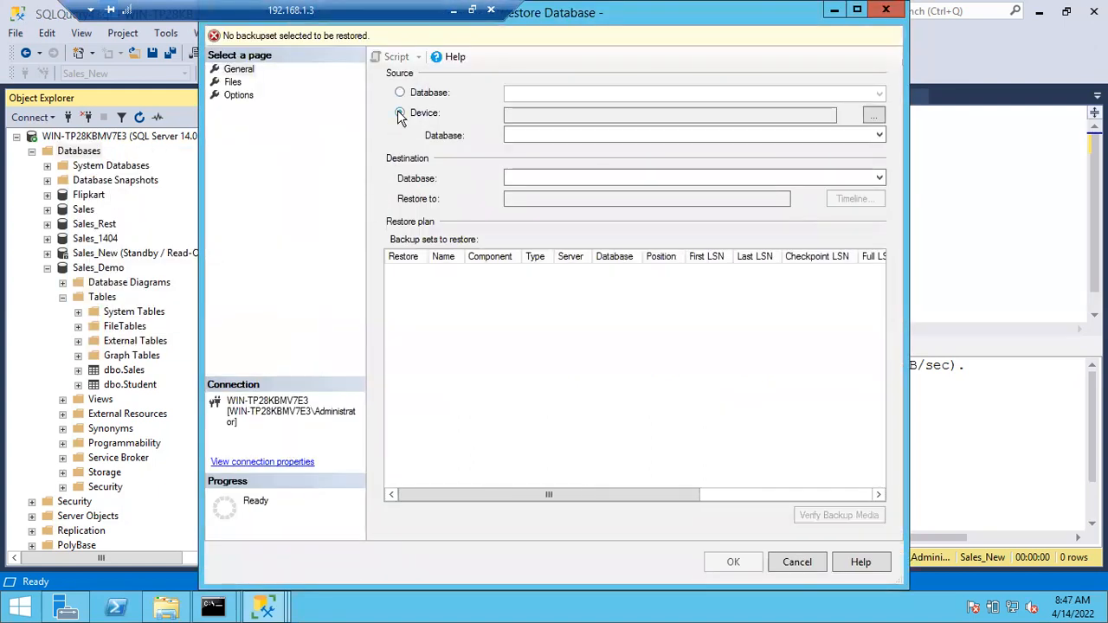
pyautogui.click(873, 115)
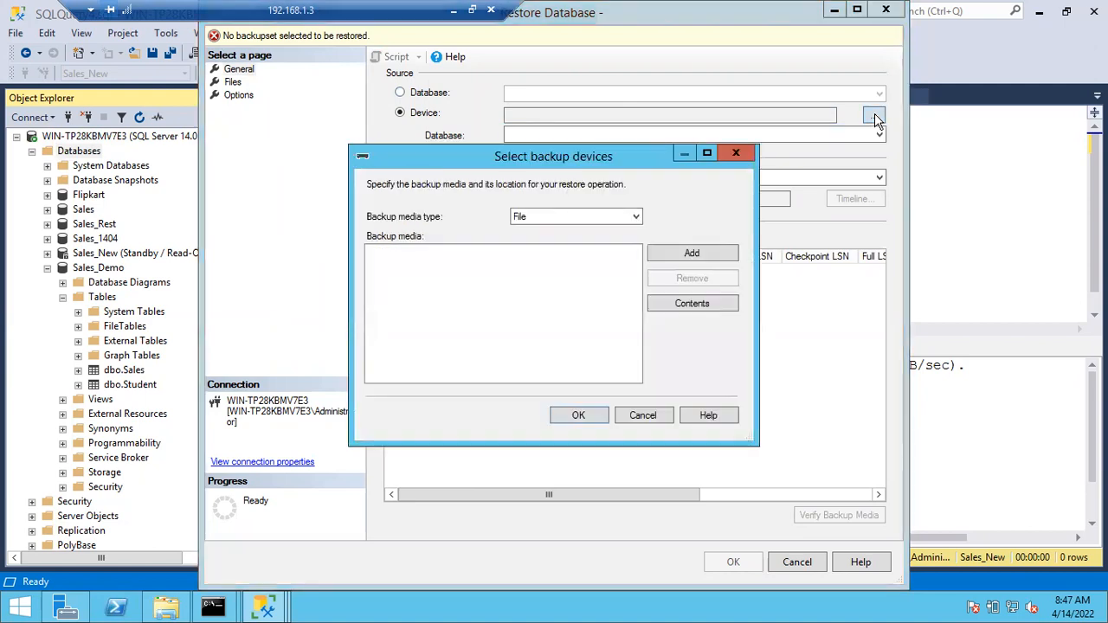
pyautogui.click(697, 255)
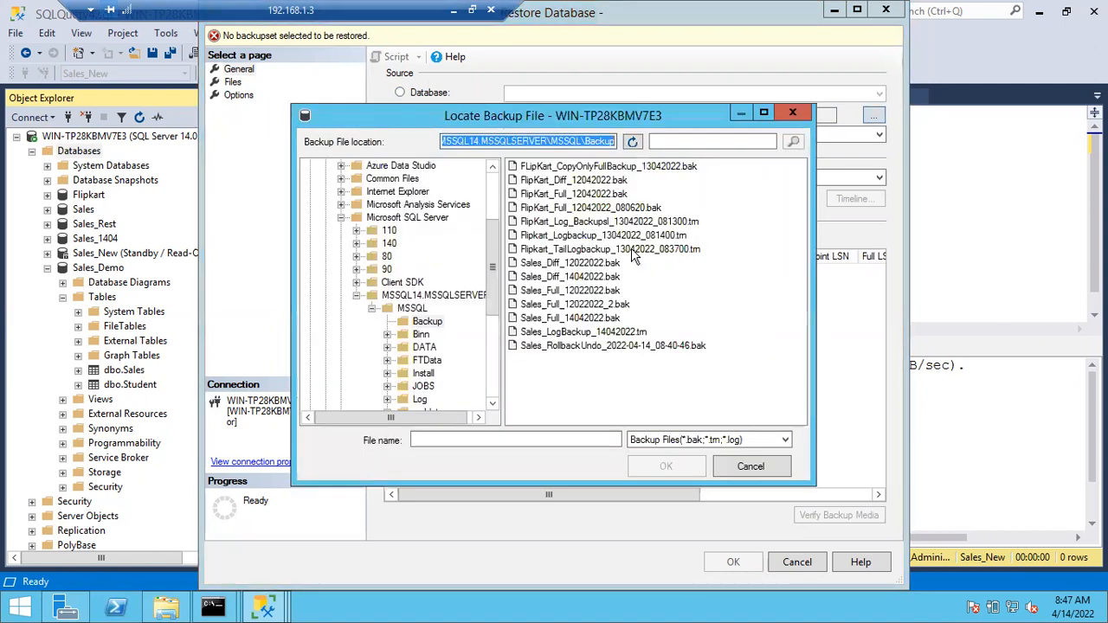
pyautogui.click(537, 292)
pyautogui.click(544, 318)
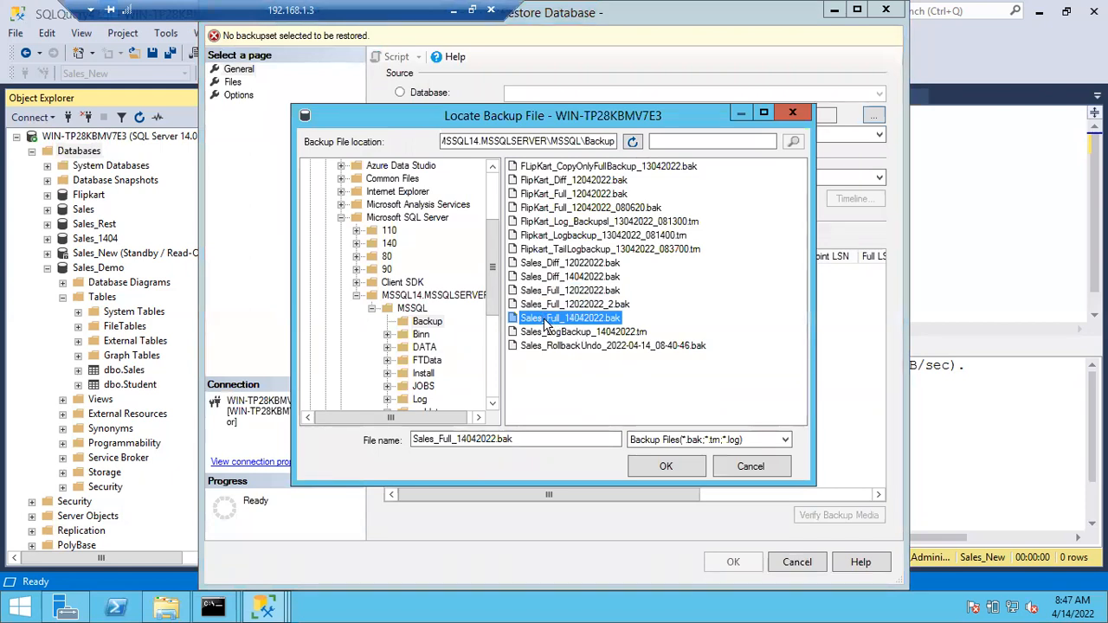
pyautogui.doubleClick(544, 318)
pyautogui.click(575, 417)
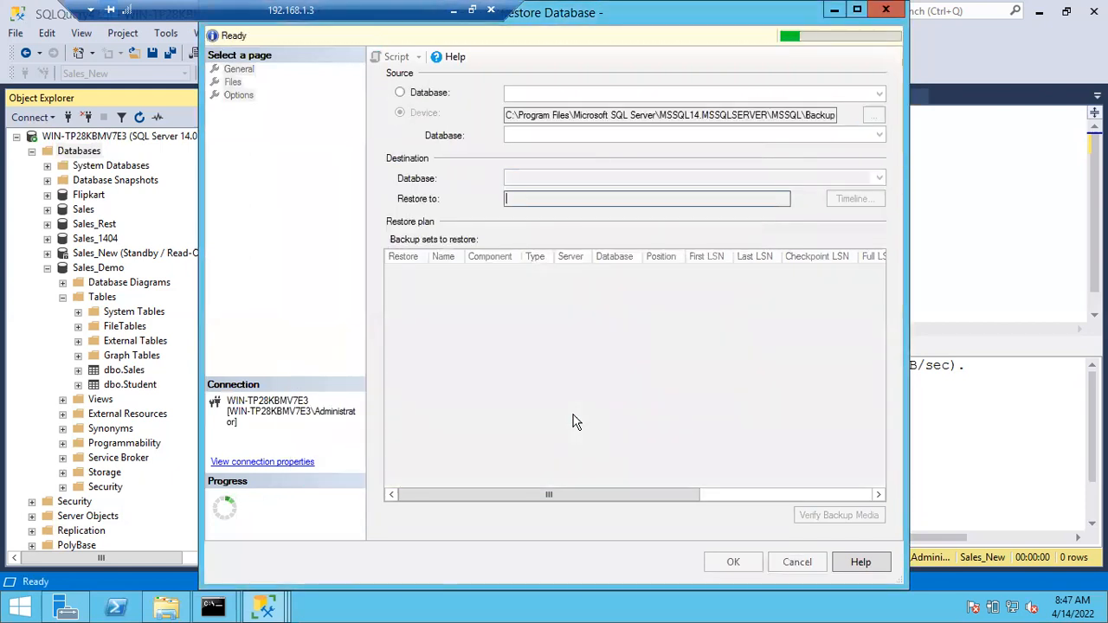
# - Try the option to relocate all files to a folder and cancel the restore
pyautogui.click(231, 84)
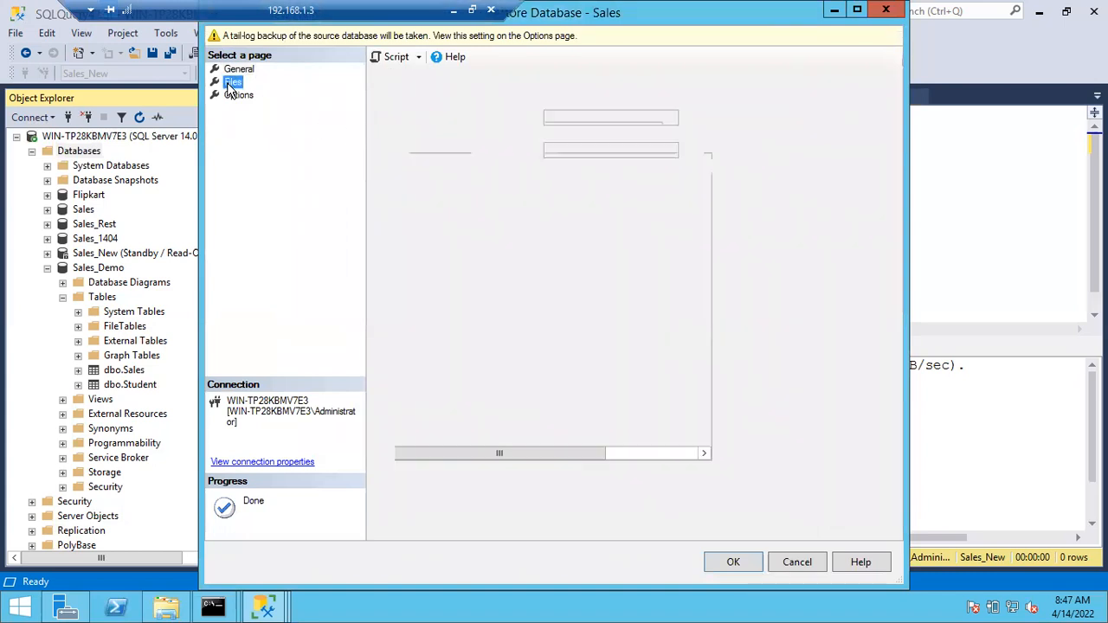
pyautogui.click(400, 95)
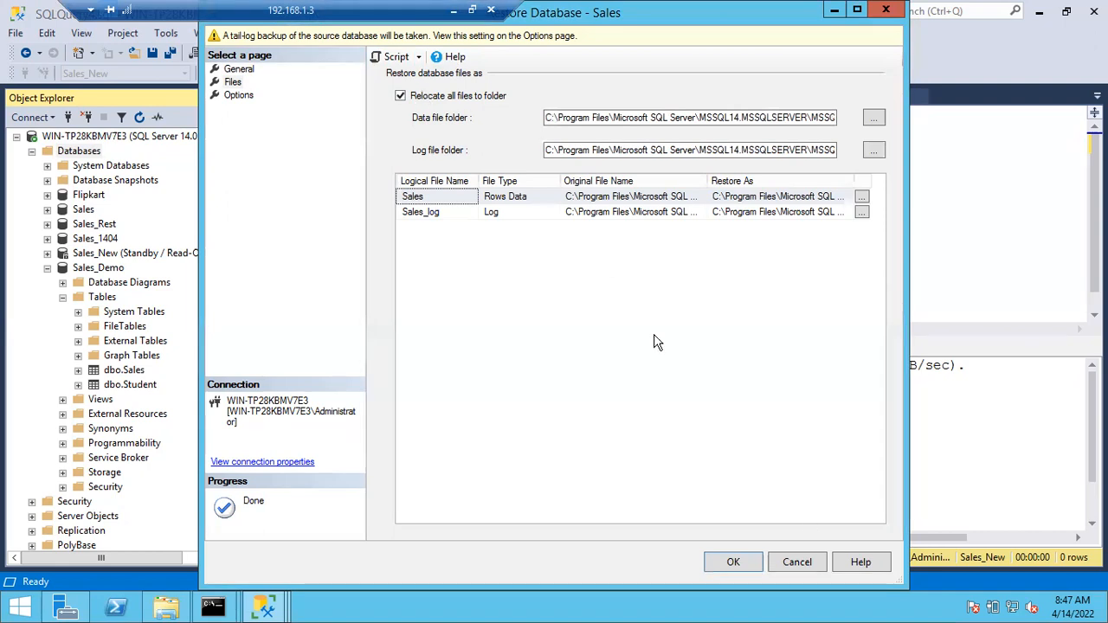
pyautogui.click(797, 564)
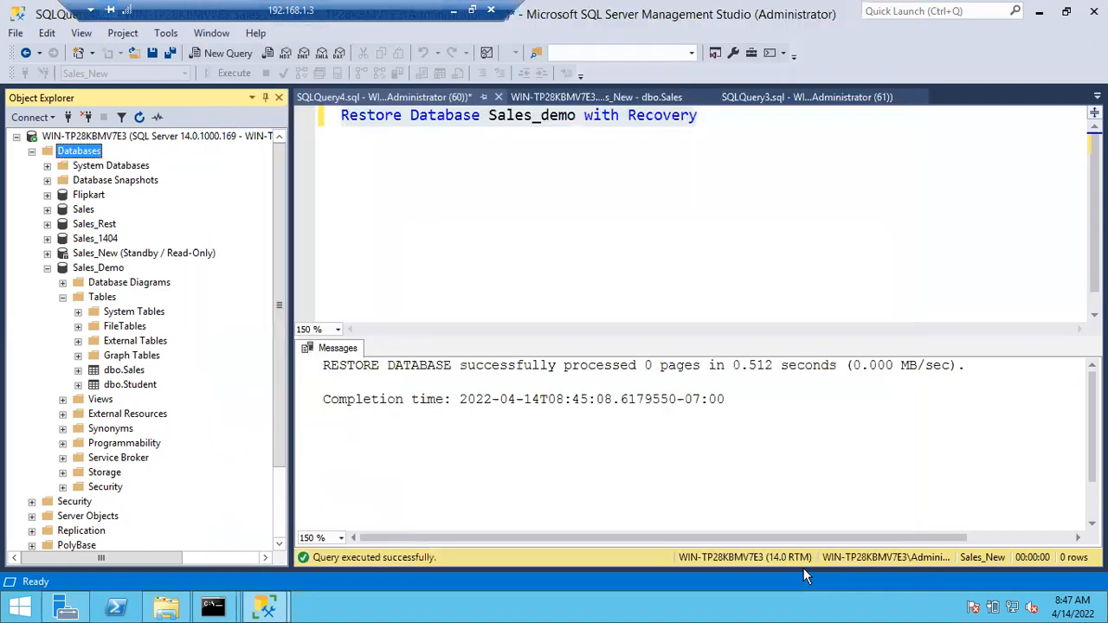
# - Switch to File Explorer, review the Backup folder by modified date, and add the 14042022 Sales full, differential and log backups to the selection
pyautogui.click(167, 606)
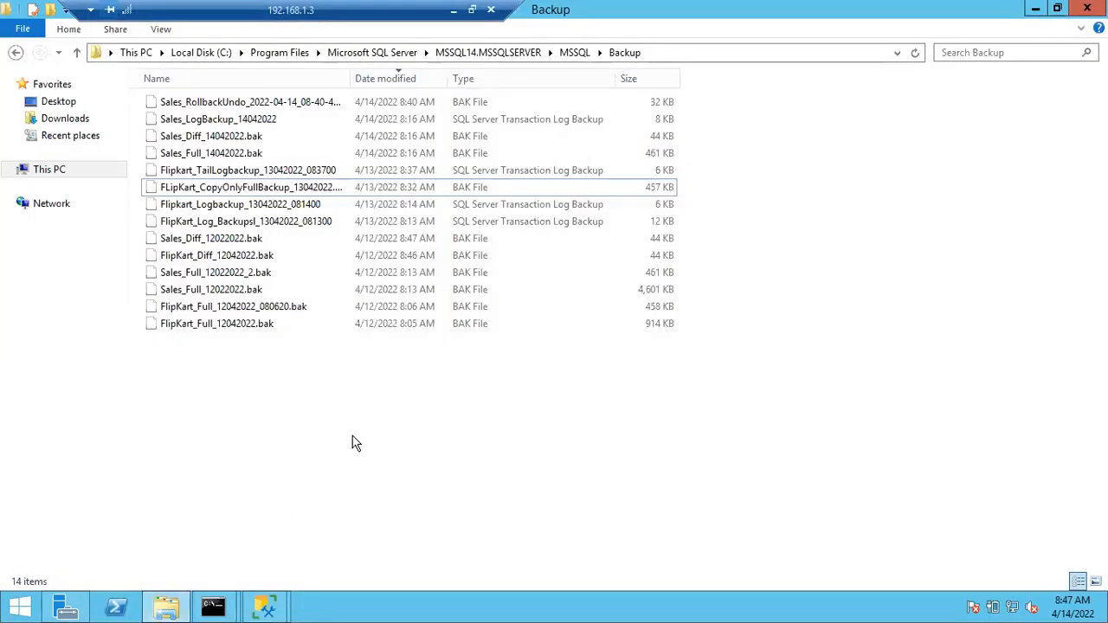
pyautogui.click(206, 244)
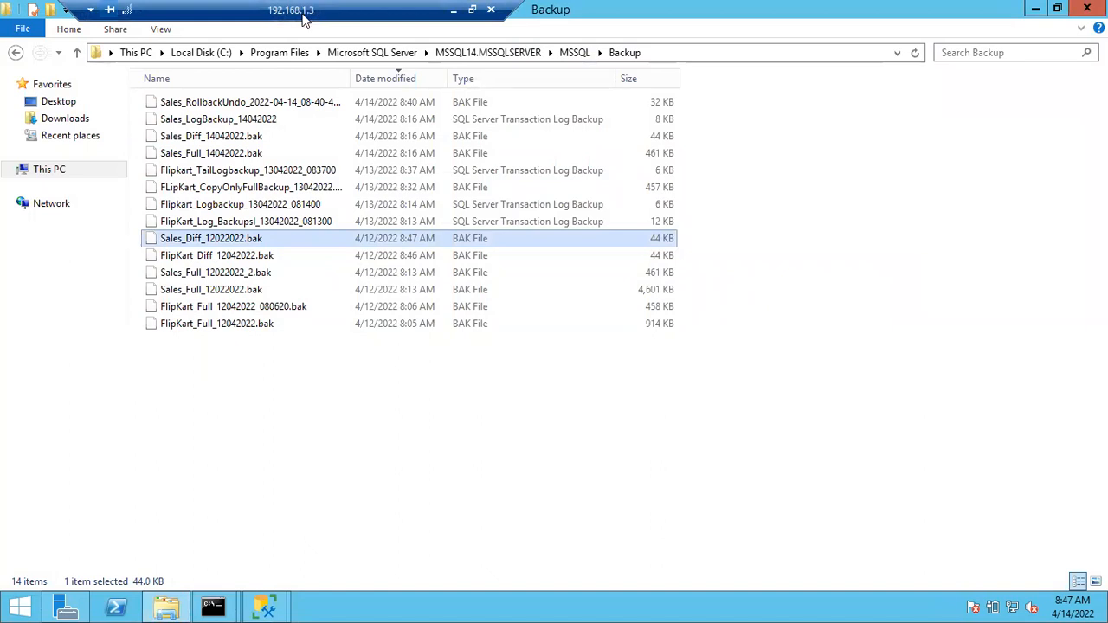
pyautogui.click(217, 257)
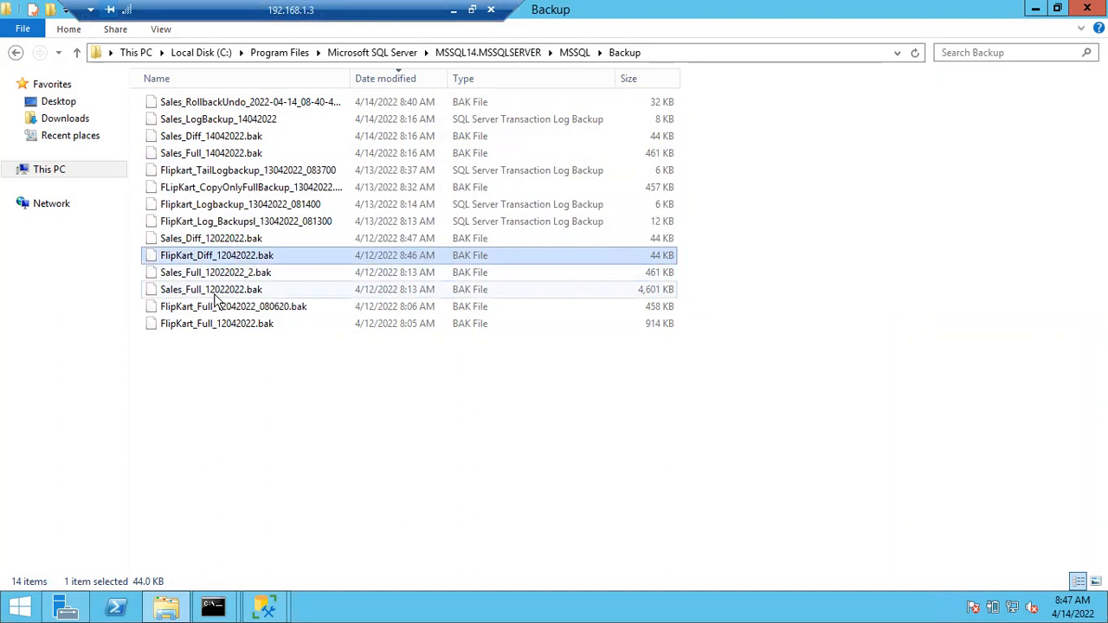
pyautogui.click(196, 241)
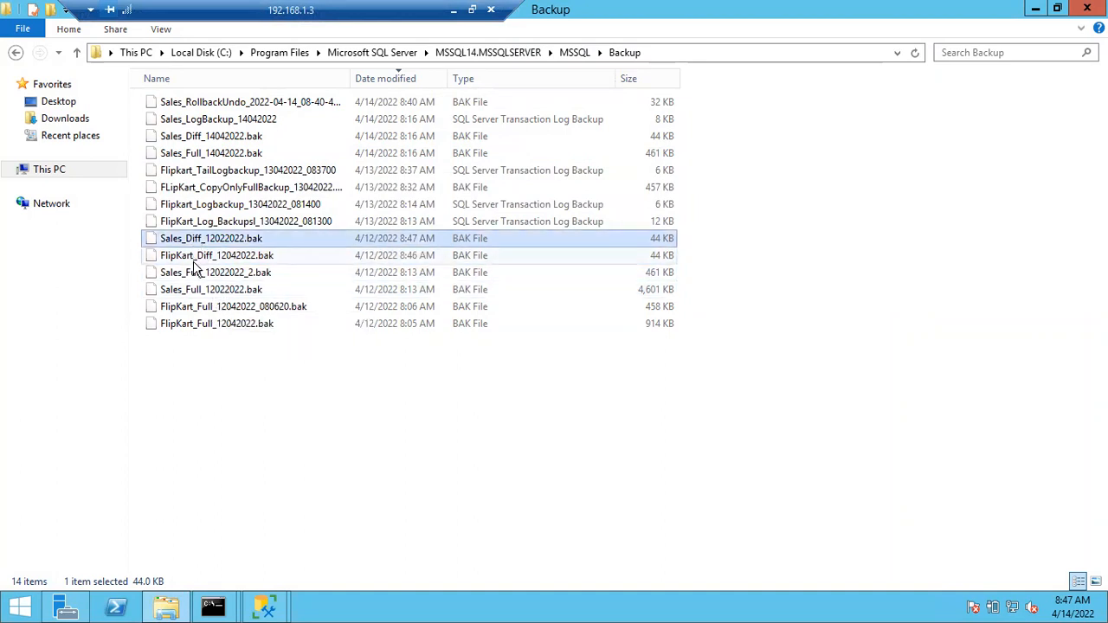
pyautogui.click(374, 79)
pyautogui.click(381, 87)
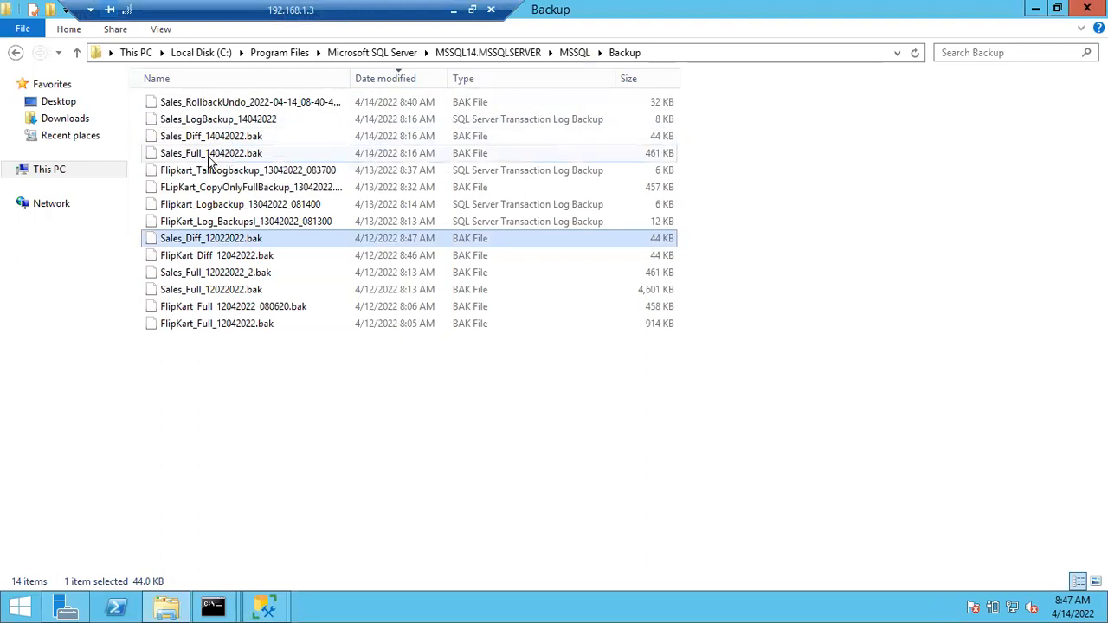
pyautogui.keyDown('ctrl'); pyautogui.click(212, 153); pyautogui.keyUp('ctrl')
pyautogui.keyDown('ctrl'); pyautogui.click(197, 136); pyautogui.keyUp('ctrl')
pyautogui.keyDown('ctrl'); pyautogui.click(199, 119); pyautogui.keyUp('ctrl')
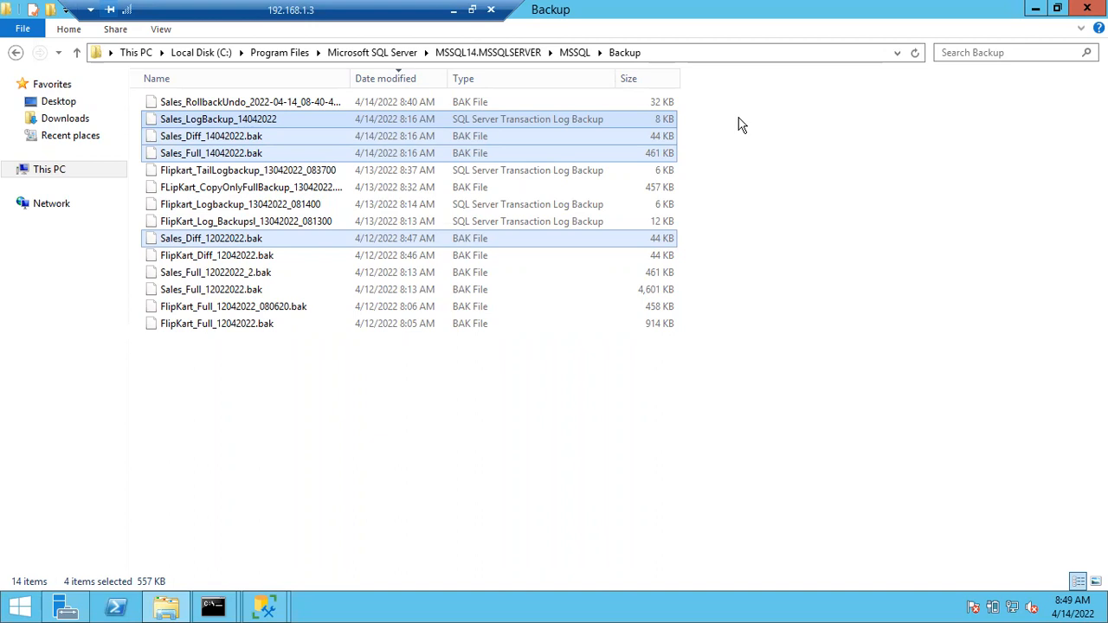
# - Close the finished "Bring database online" dialog and switch to the SQL Server Management Studio main window
pyautogui.click(269, 608)
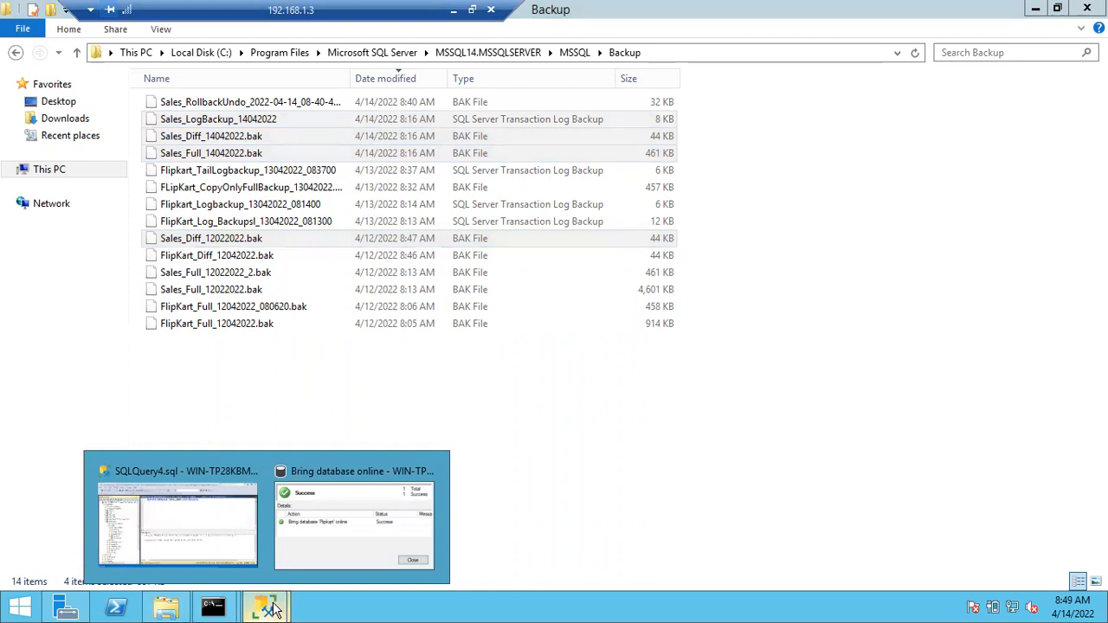
pyautogui.click(310, 553)
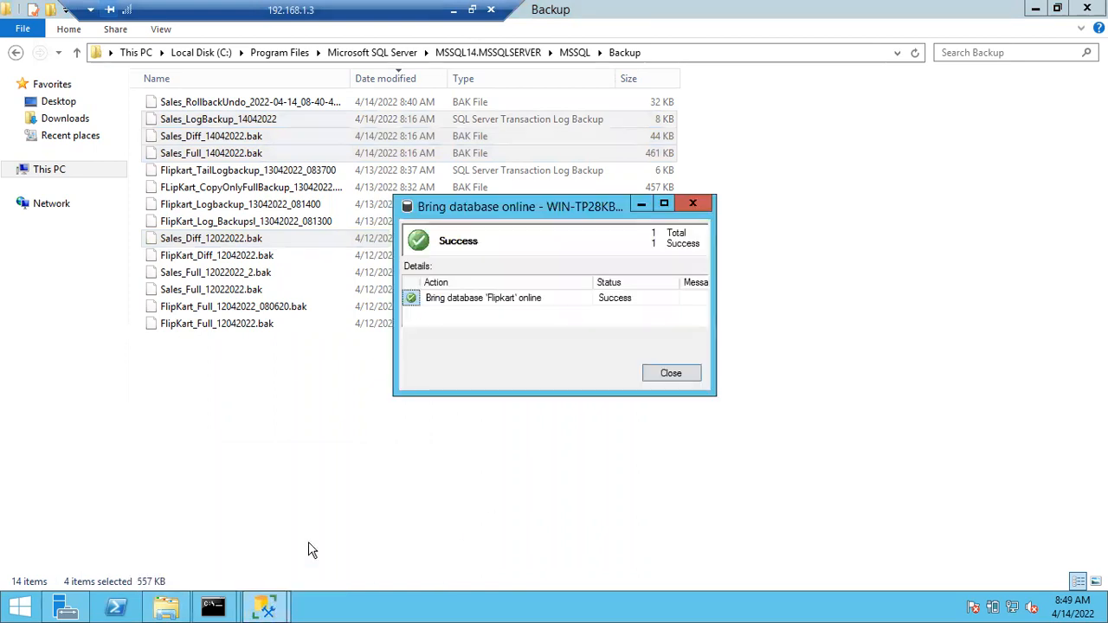
pyautogui.click(678, 375)
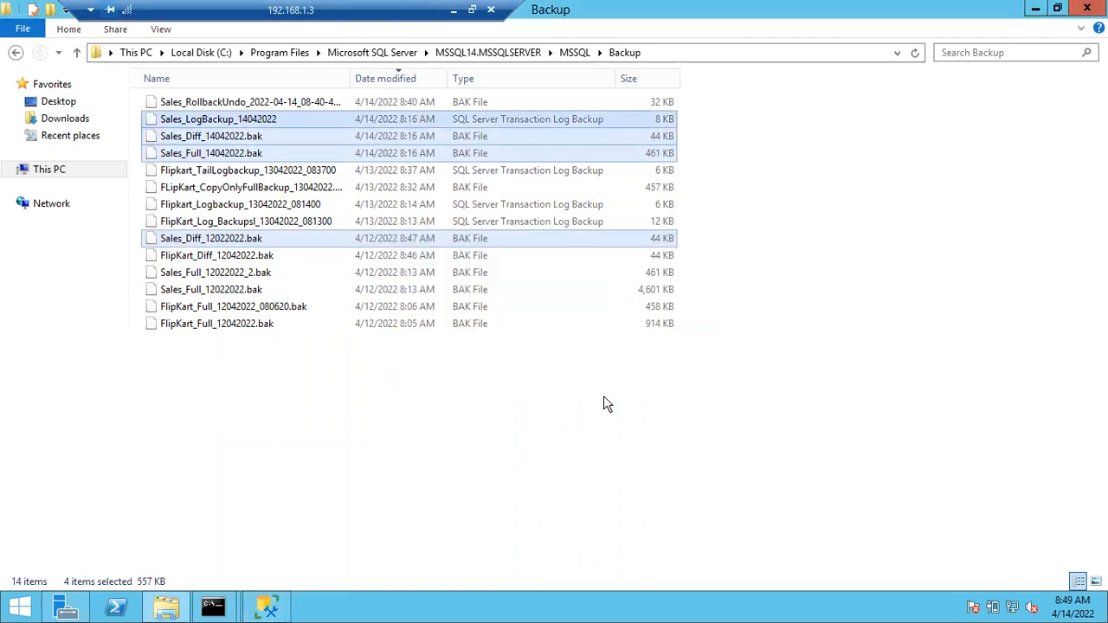
pyautogui.click(269, 607)
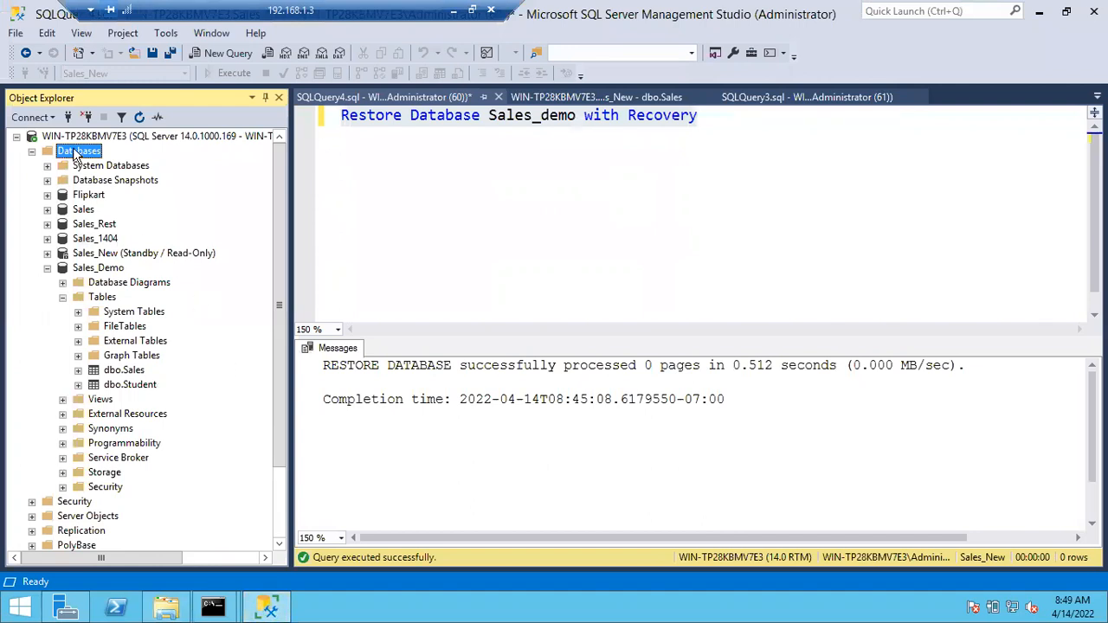
# - Start a database restore from device, adding Sales_Full_14042022.bak, Sales_Diff_14042022.bak and Sales_LogBackup_14042022.trn as backup media
pyautogui.rightClick(76, 152)
pyautogui.click(110, 202)
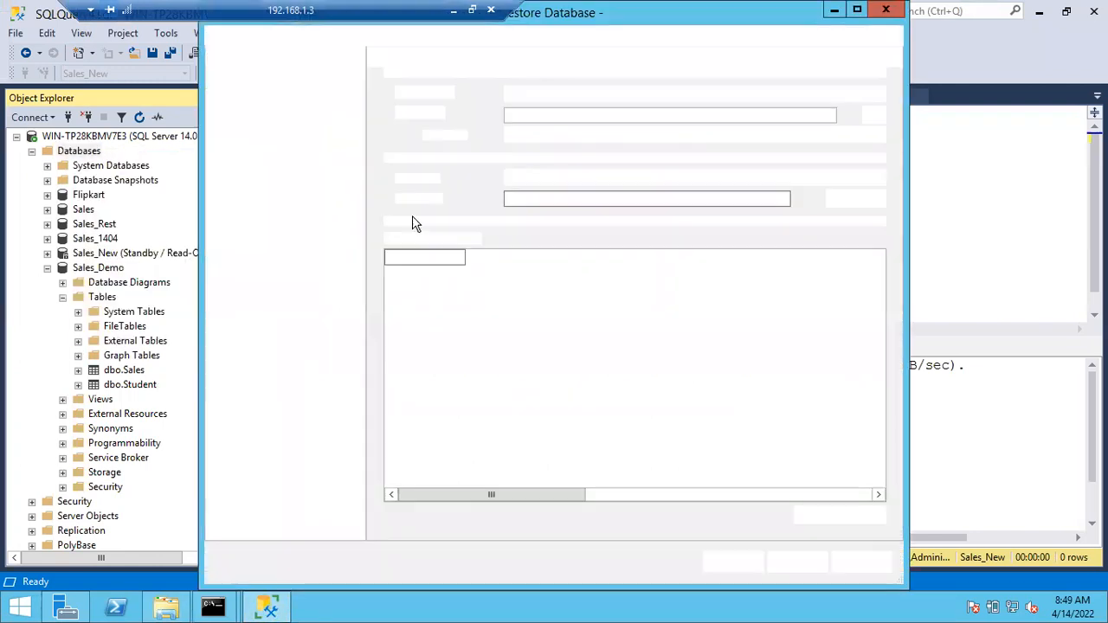
pyautogui.click(400, 113)
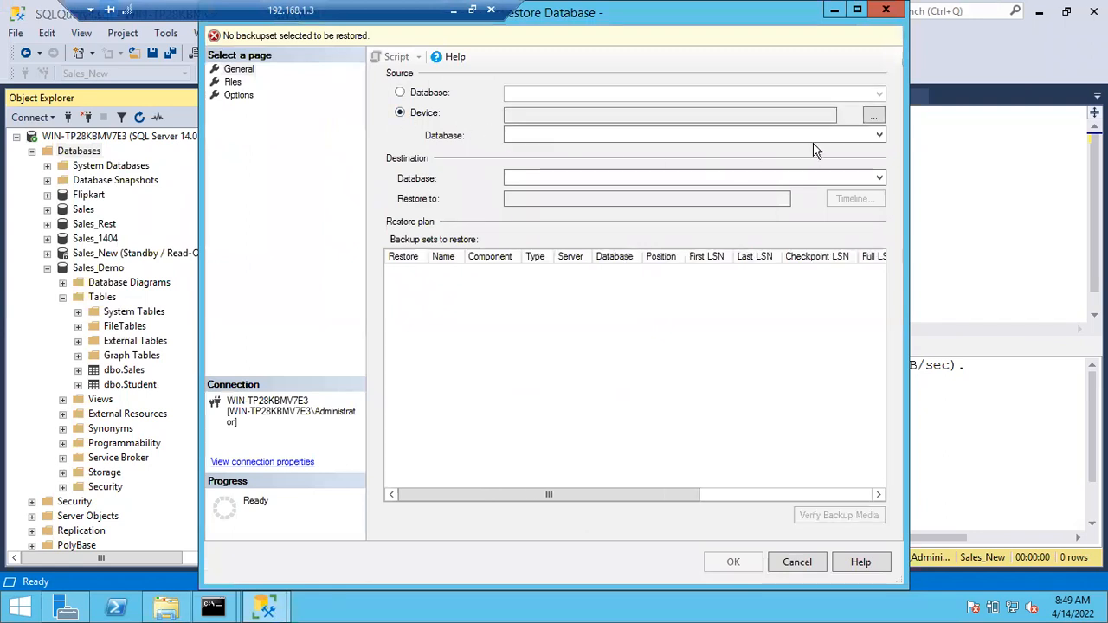
pyautogui.click(873, 115)
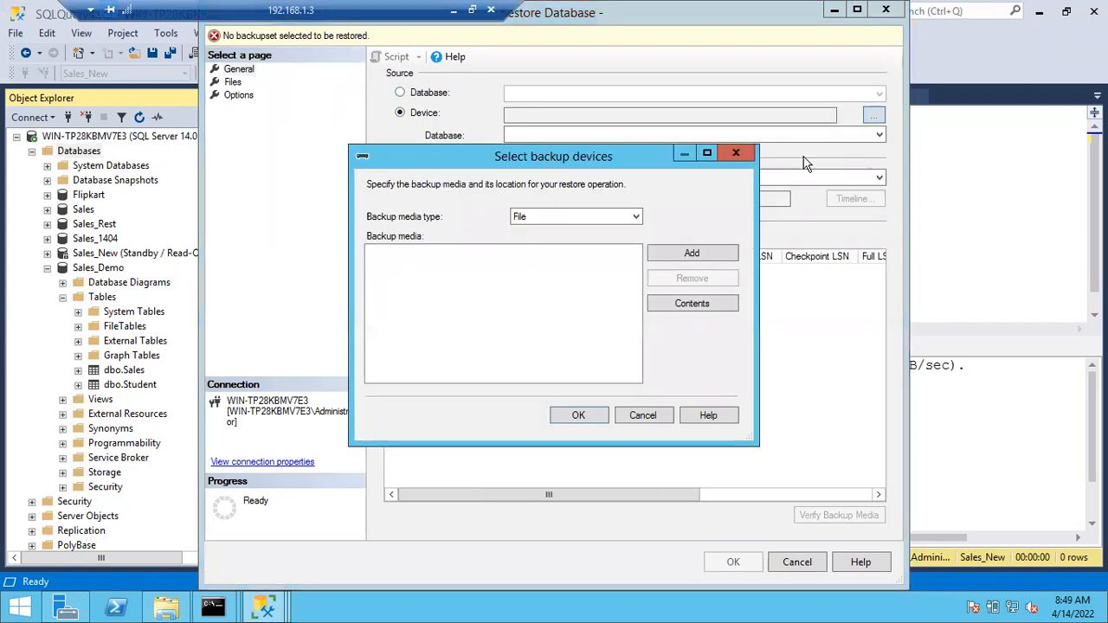
pyautogui.click(692, 255)
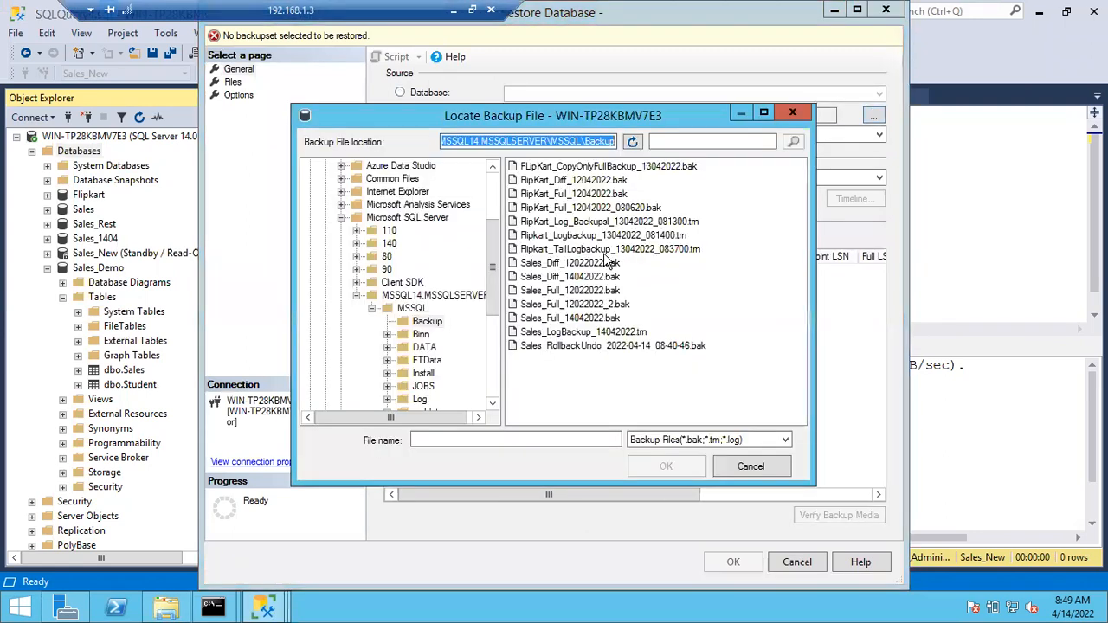
pyautogui.click(547, 318)
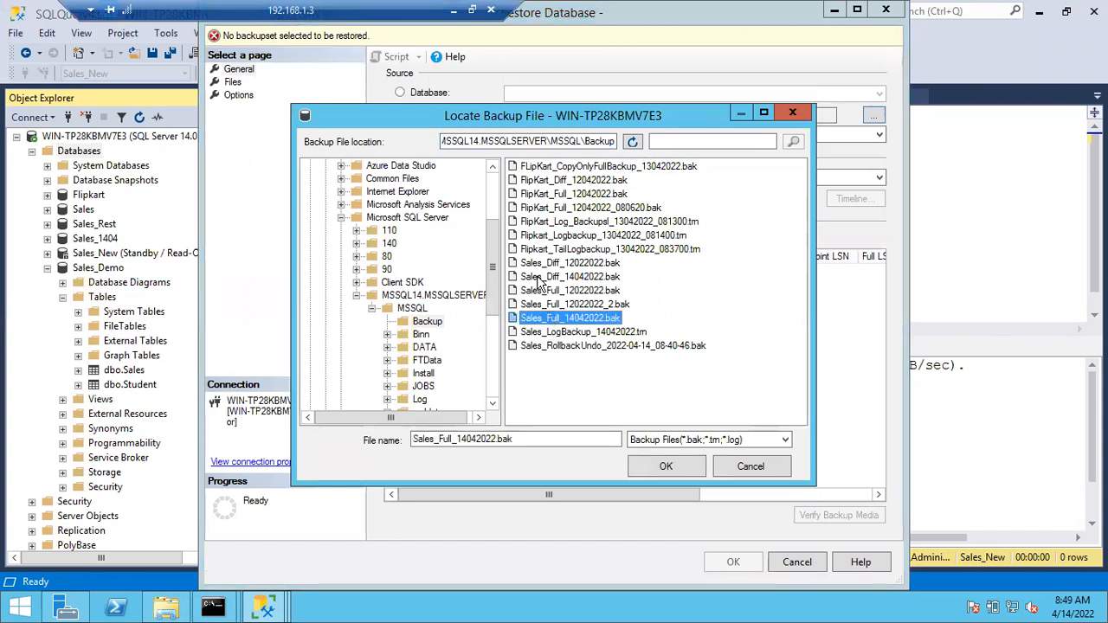
pyautogui.keyDown('ctrl'); pyautogui.click(537, 277); pyautogui.keyUp('ctrl')
pyautogui.keyDown('ctrl'); pyautogui.click(551, 333); pyautogui.keyUp('ctrl')
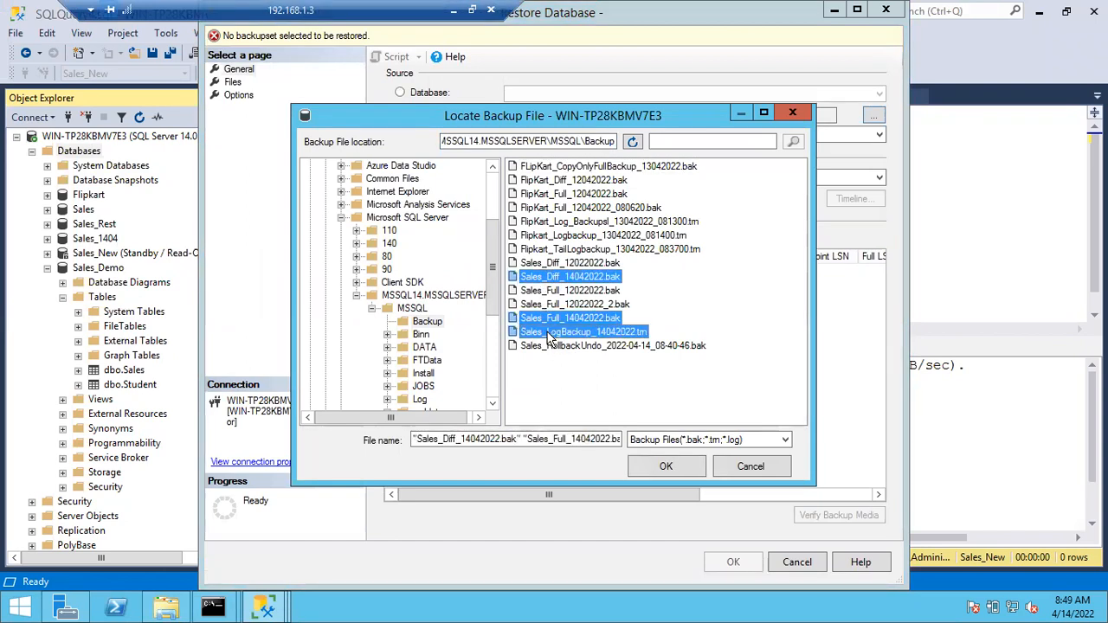
pyautogui.click(666, 466)
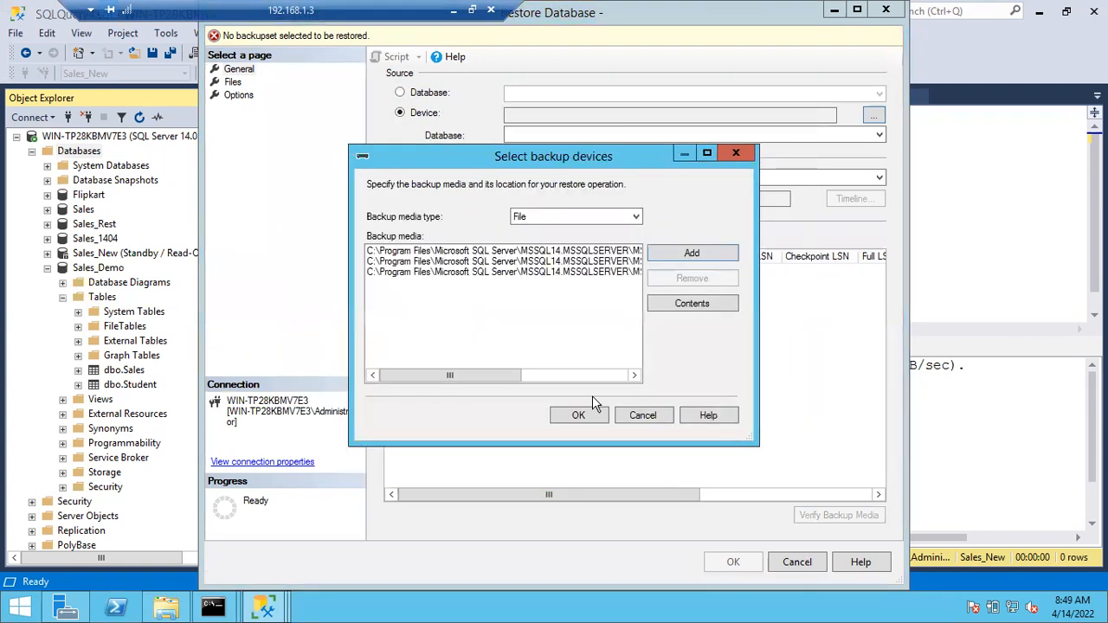
pyautogui.click(576, 418)
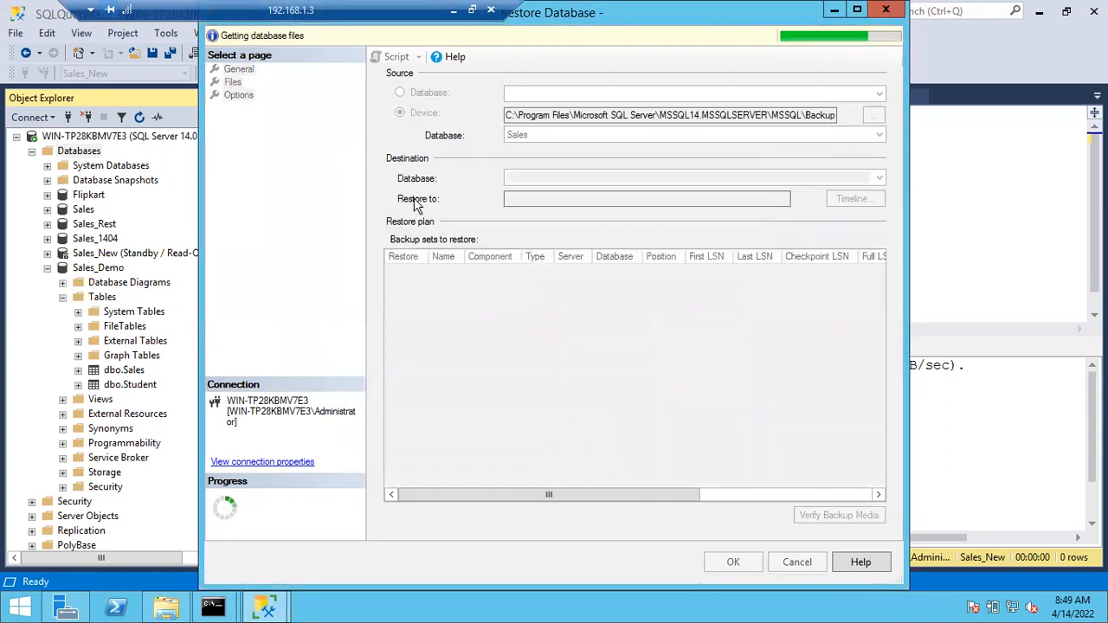
# - Set the destination database name of the restore to Sales_REstScript
pyautogui.click(537, 178)
pyautogui.click(539, 179)
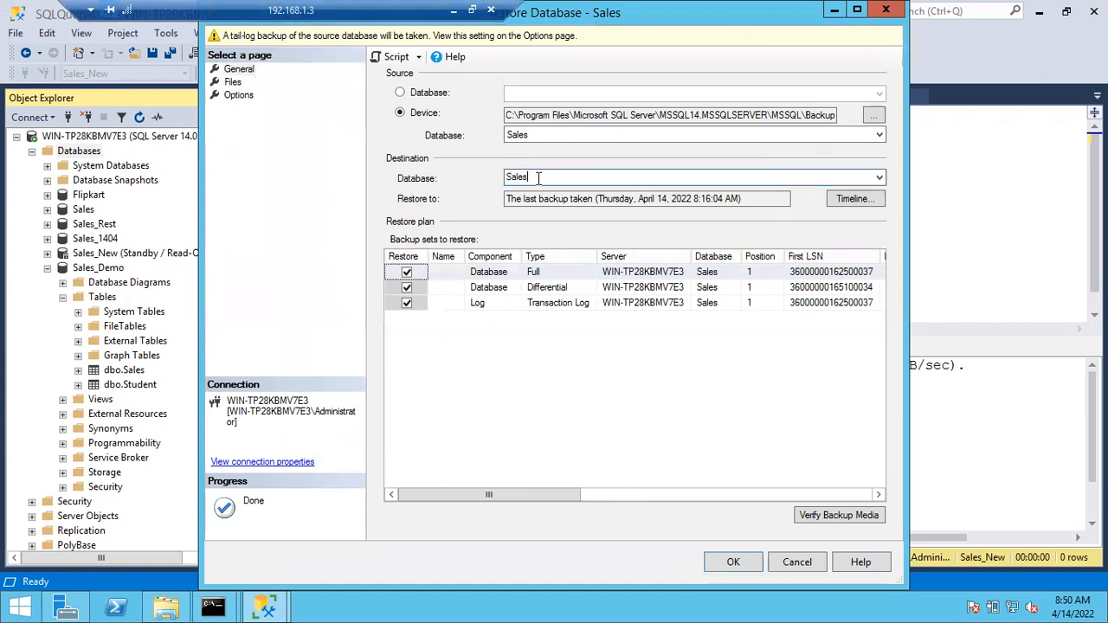
pyautogui.write('_')
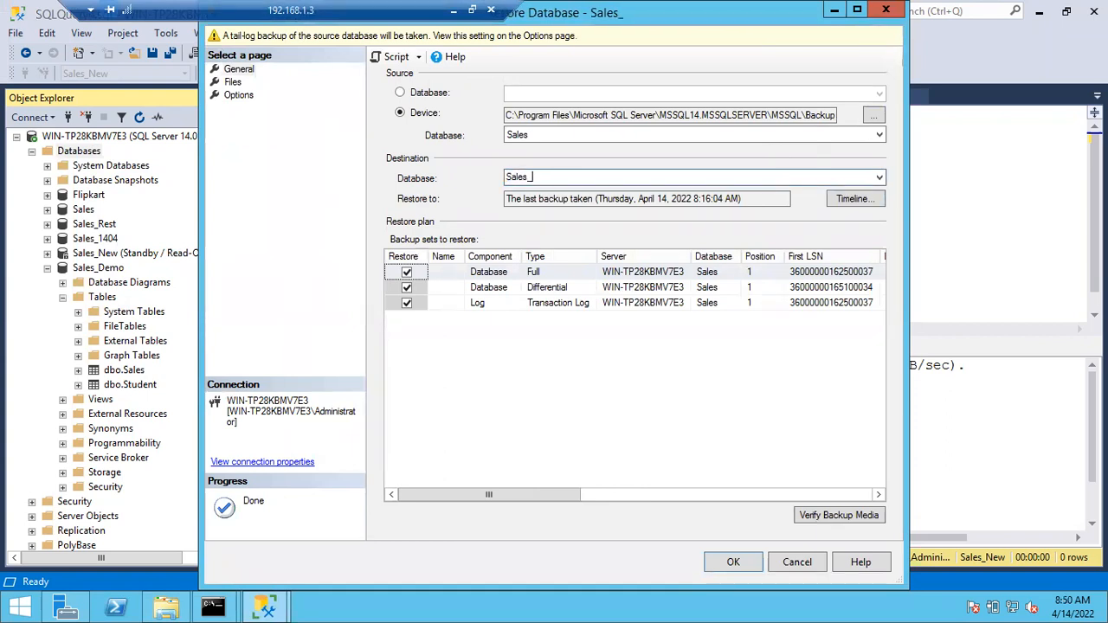
pyautogui.write('RE')
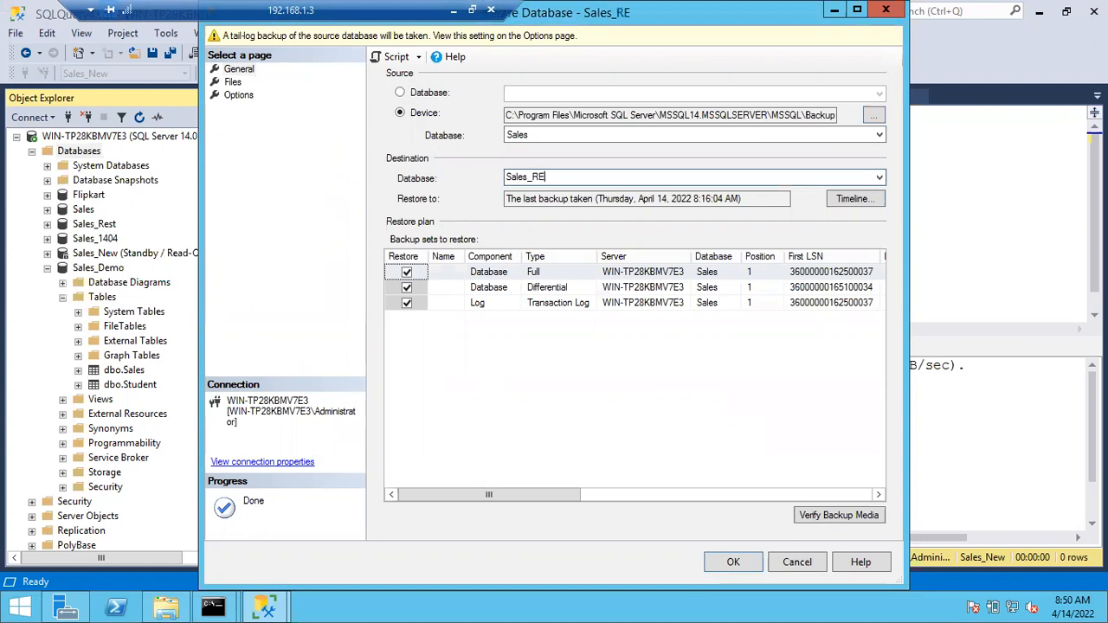
pyautogui.write('stScript')
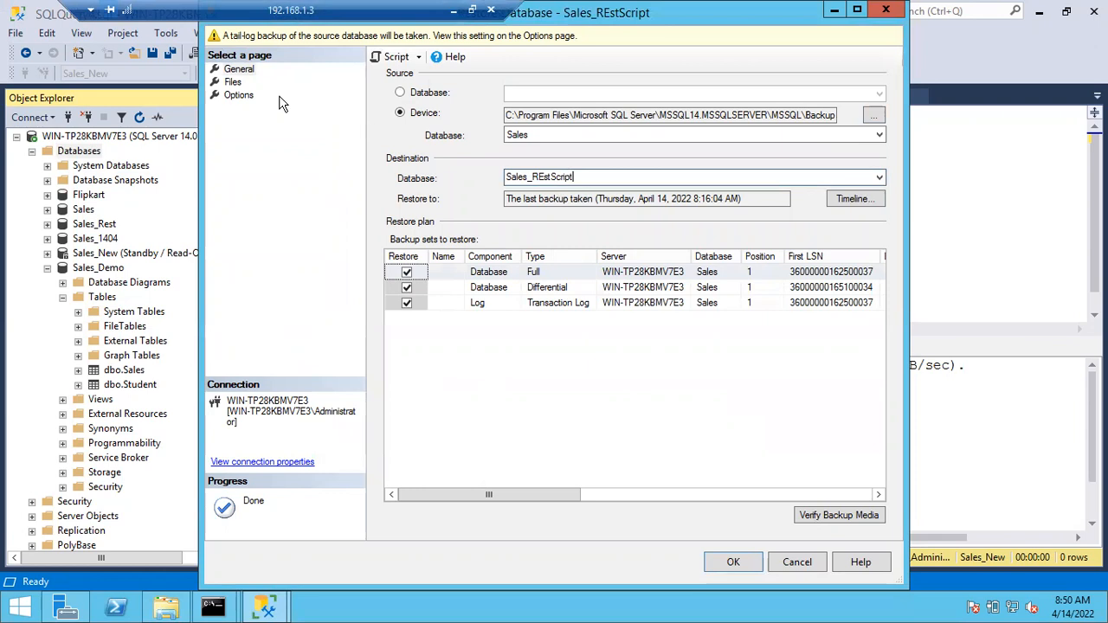
# - Examine the full Restore As paths of the data and log files, widening that column to fit
pyautogui.click(233, 81)
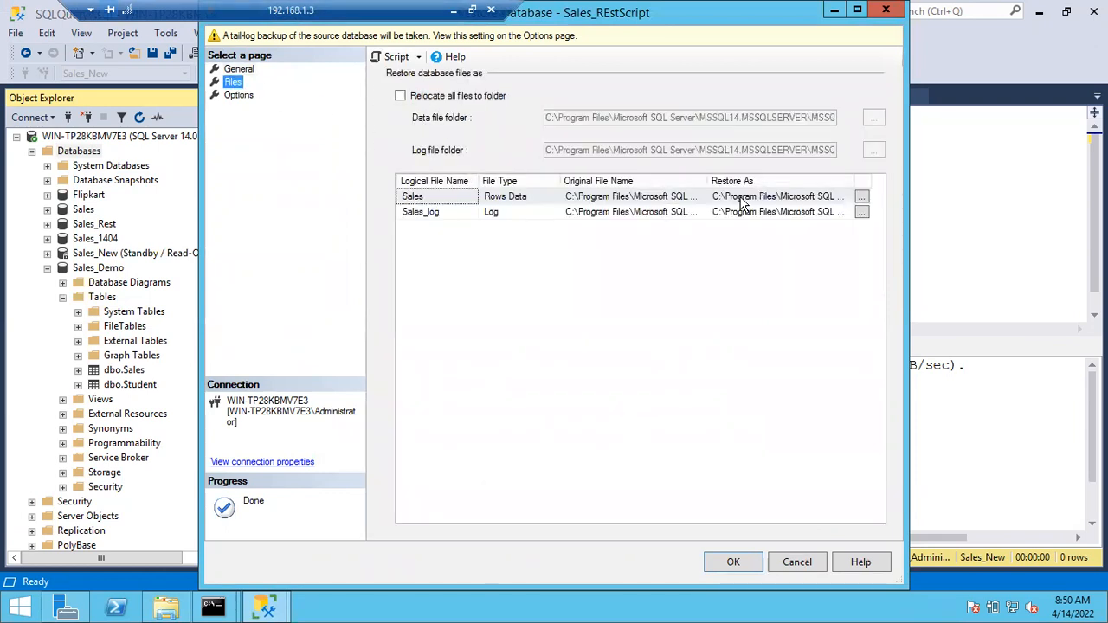
pyautogui.doubleClick(855, 183)
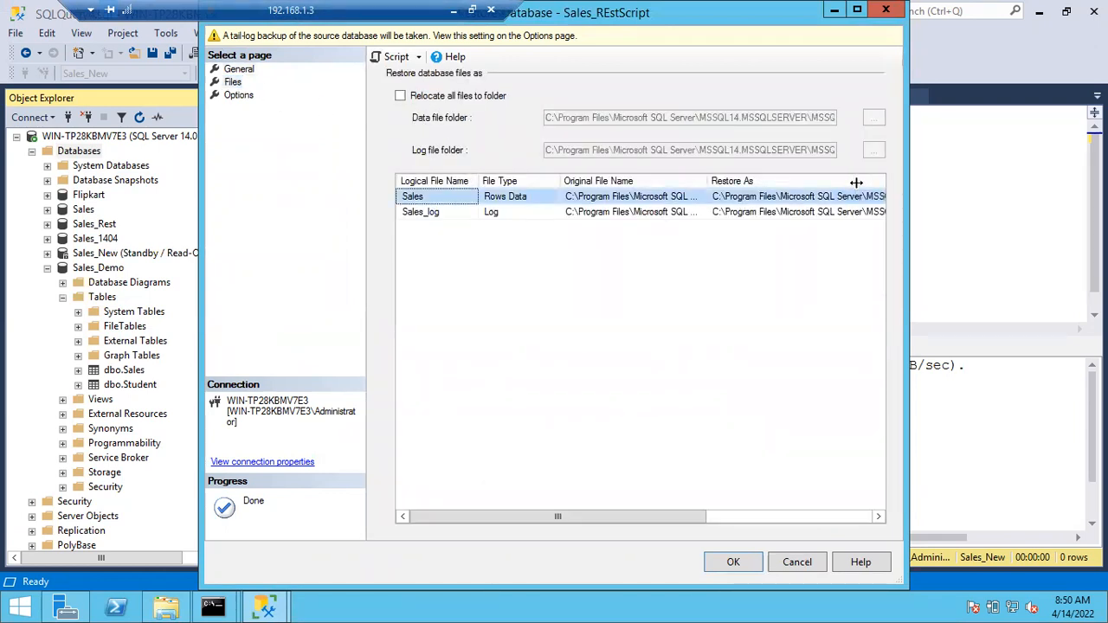
pyautogui.click(801, 523)
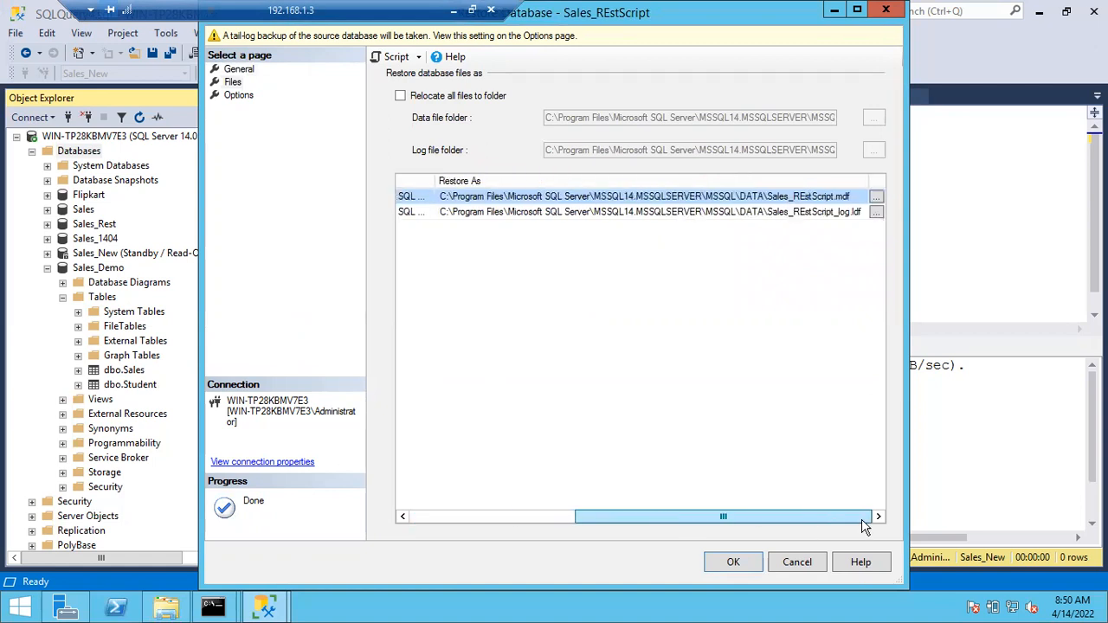
# - Disable the tail-log backup before restore and script the Sales_REstScript restore to a query, closing the dialog without running it
pyautogui.click(251, 96)
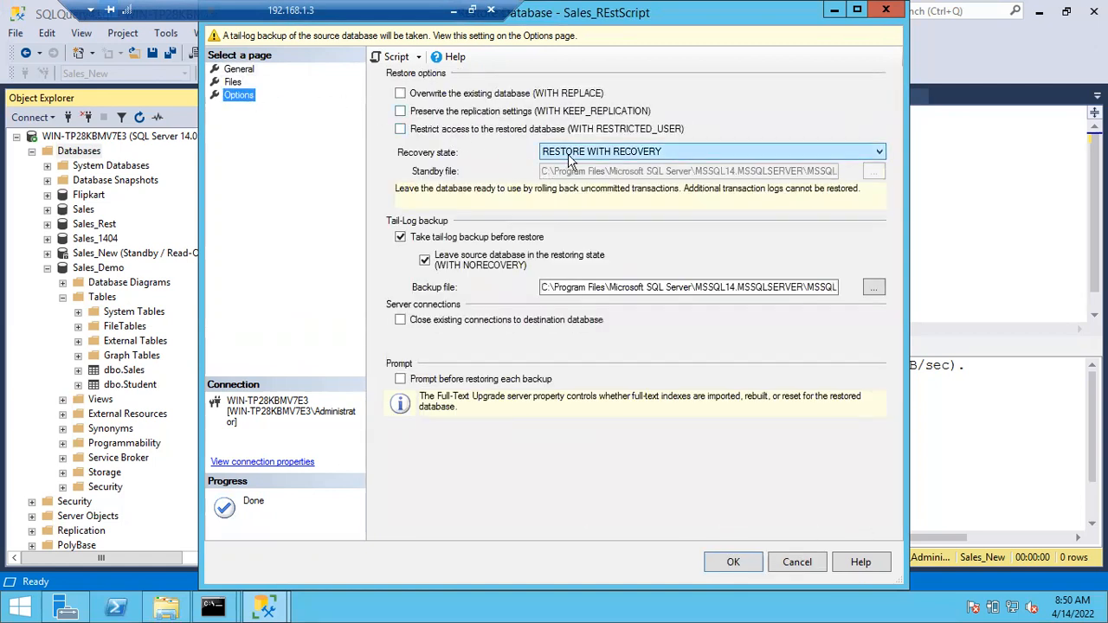
pyautogui.click(400, 237)
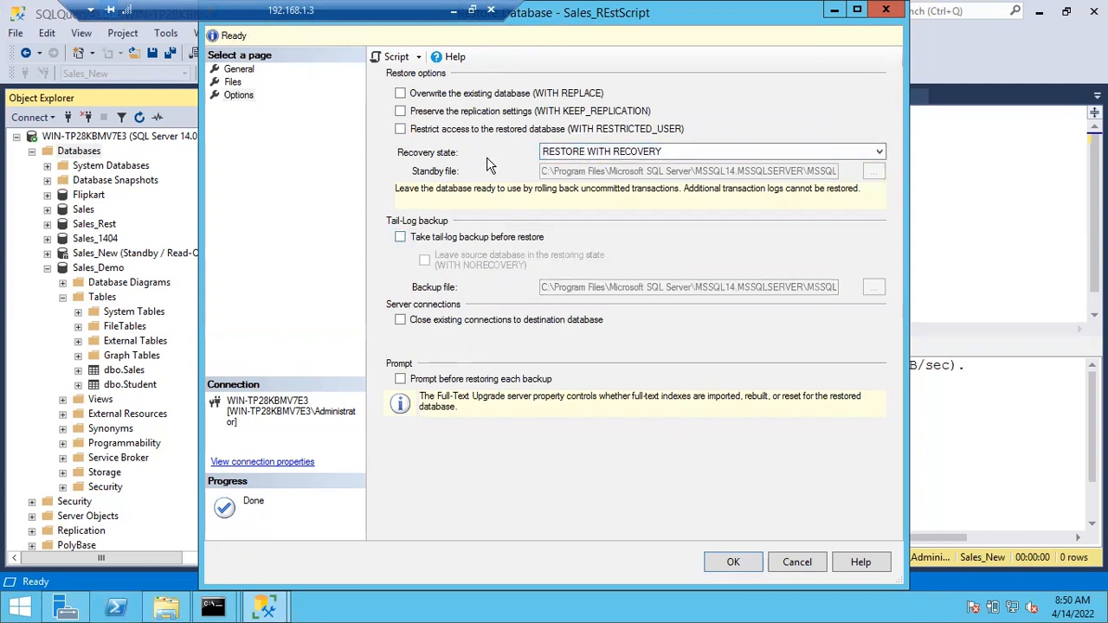
pyautogui.click(394, 57)
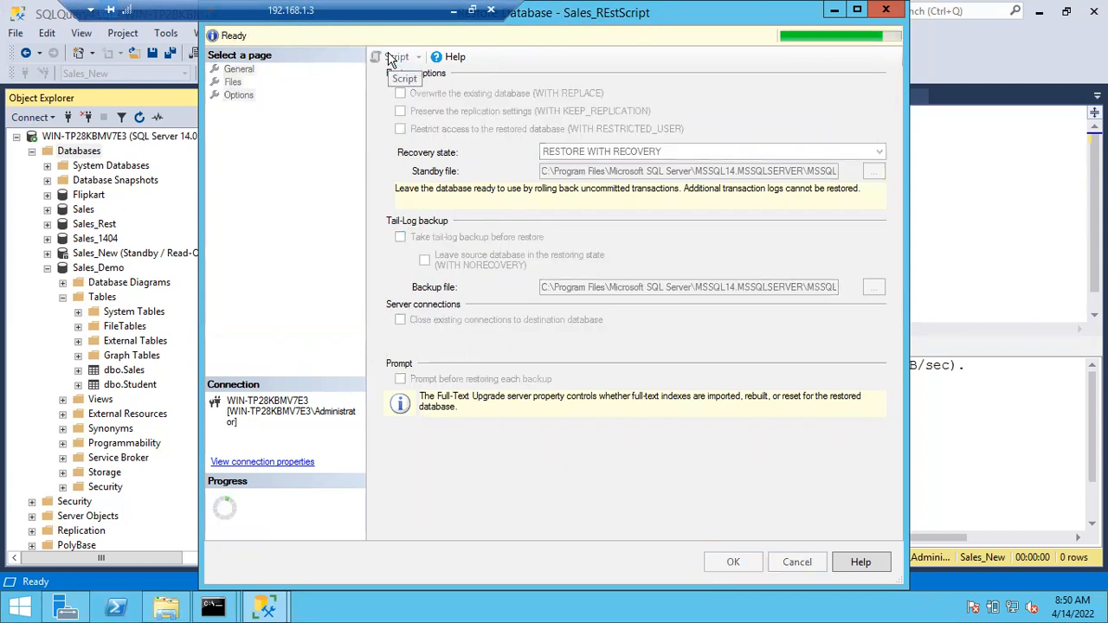
pyautogui.click(797, 562)
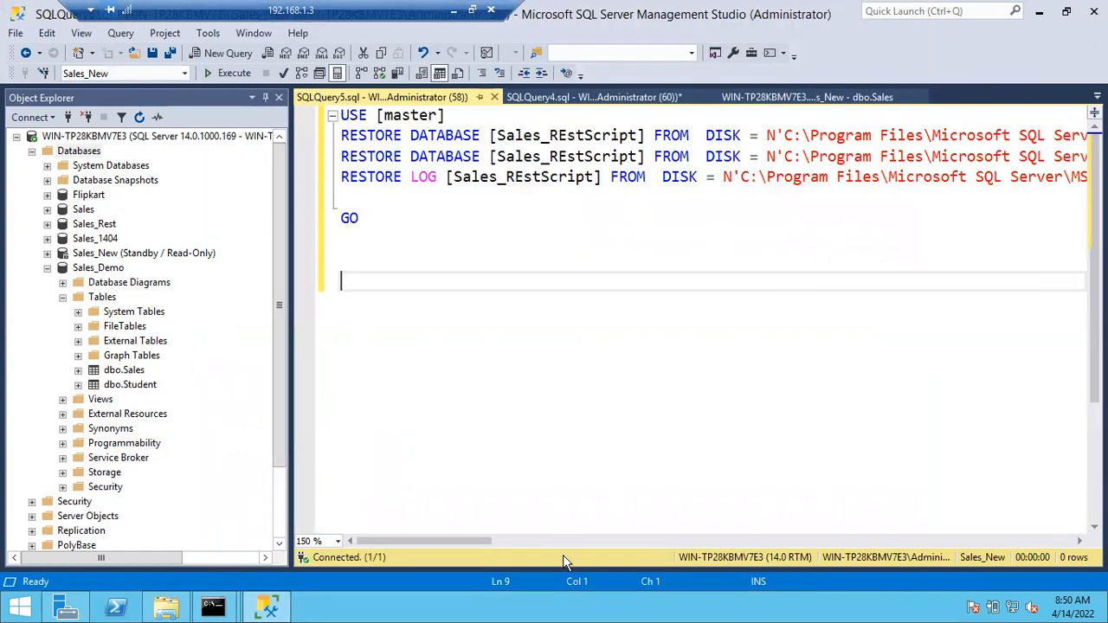
# - Split the full-backup RESTORE DATABASE statement onto new lines before WITH FILE, MOVE N'Sales_log' and NORECOVERY
pyautogui.moveTo(507, 541); pyautogui.dragTo(648, 471)
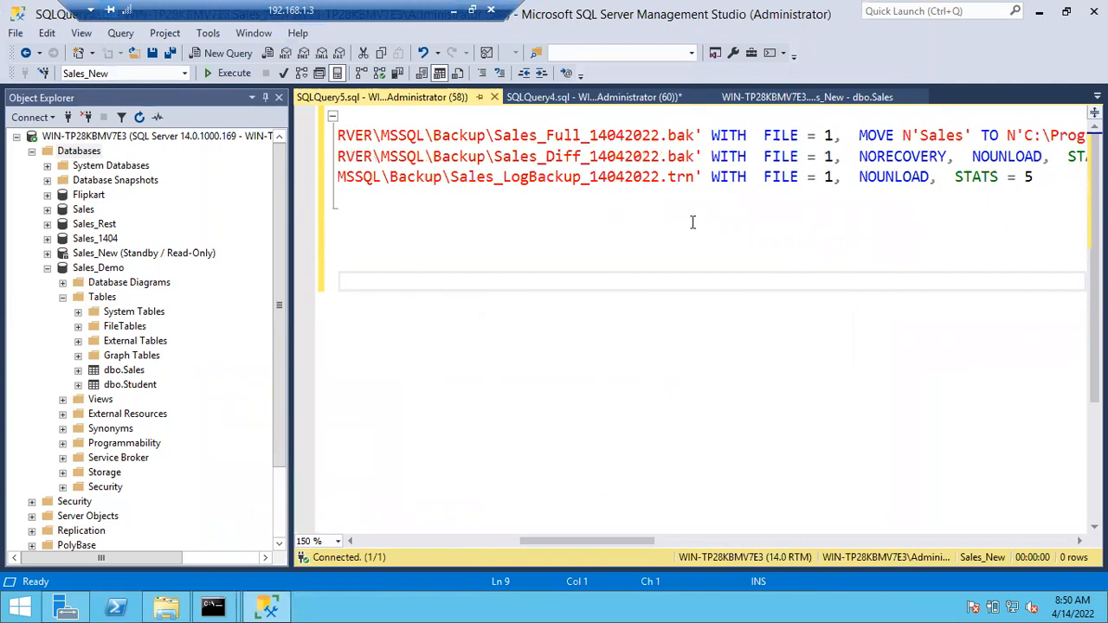
pyautogui.click(710, 135)
pyautogui.press('Return')
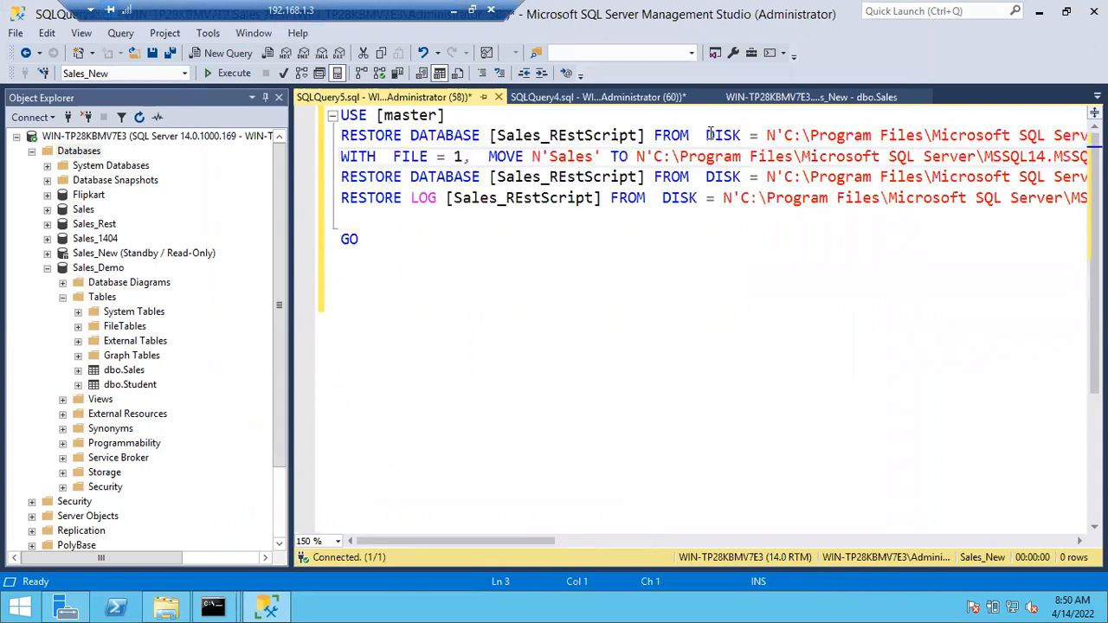
pyautogui.moveTo(511, 544); pyautogui.dragTo(686, 519)
pyautogui.click(811, 157)
pyautogui.press('Return')
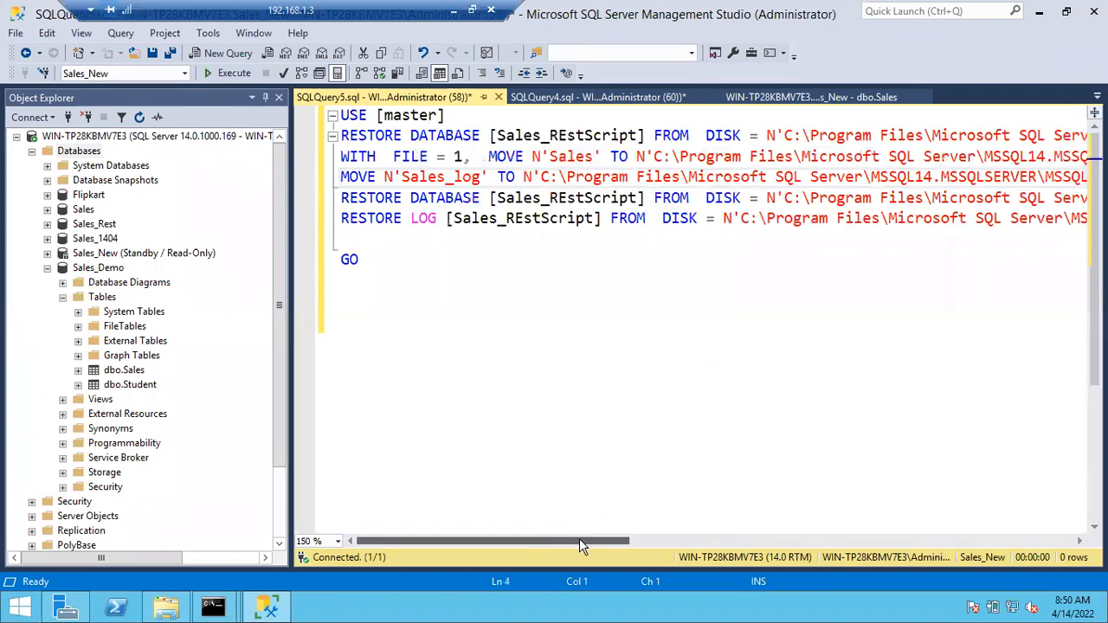
pyautogui.moveTo(579, 541); pyautogui.dragTo(821, 541)
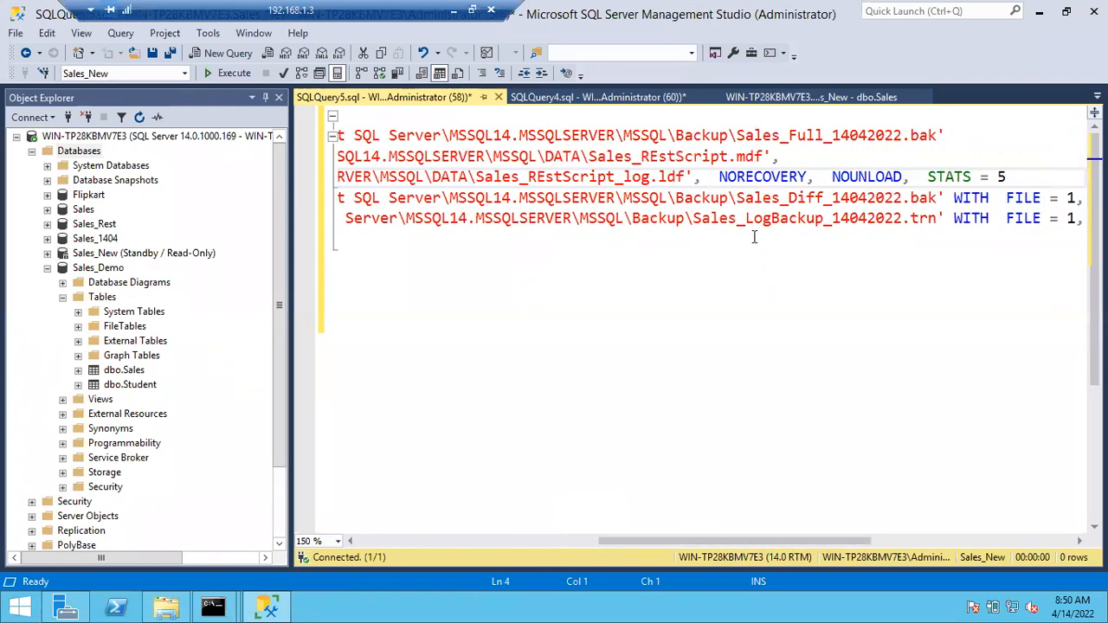
pyautogui.click(723, 177)
pyautogui.click(719, 176)
pyautogui.press('Return')
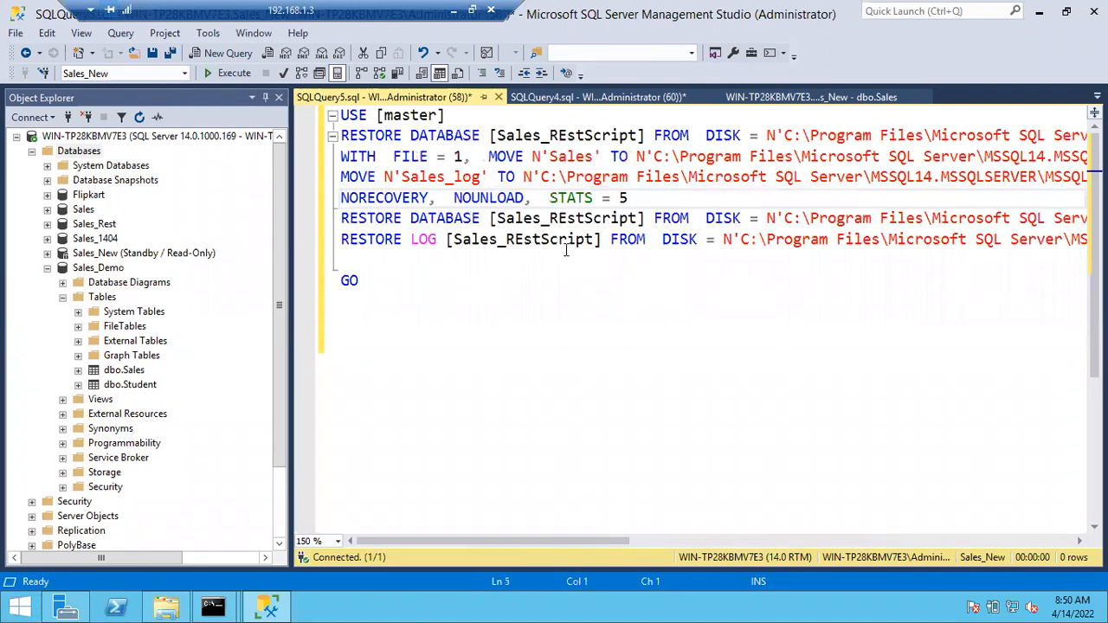
# - Split the differential RESTORE DATABASE and the RESTORE LOG statements onto new lines before their WITH FILE clauses
pyautogui.moveTo(616, 537); pyautogui.dragTo(847, 530)
pyautogui.click(913, 218)
pyautogui.press('Return')
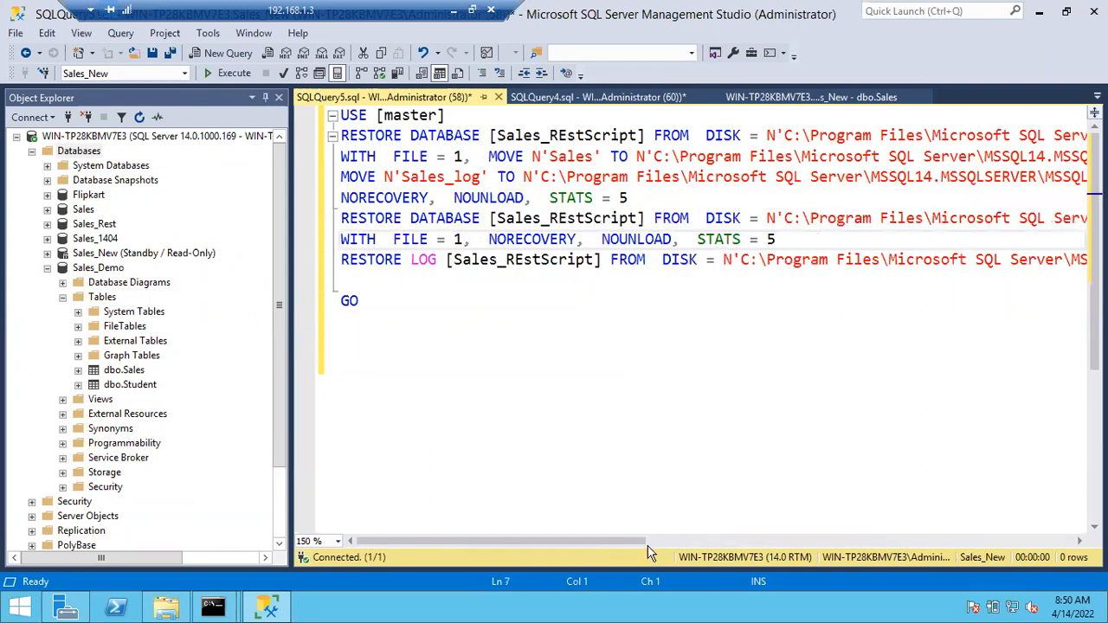
pyautogui.moveTo(619, 544); pyautogui.dragTo(894, 541)
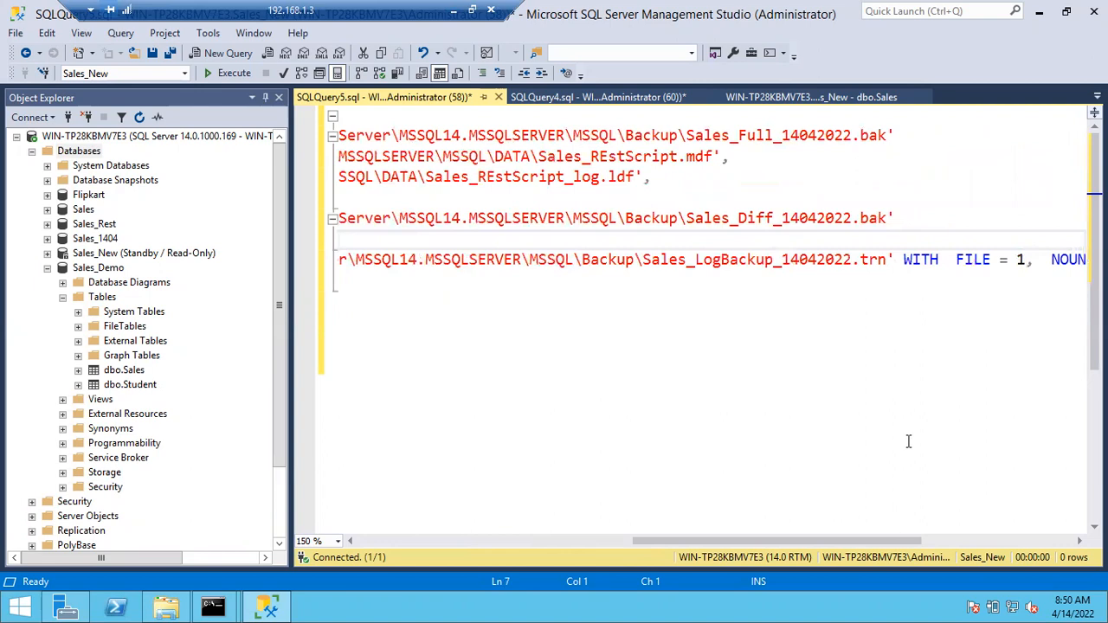
pyautogui.click(902, 260)
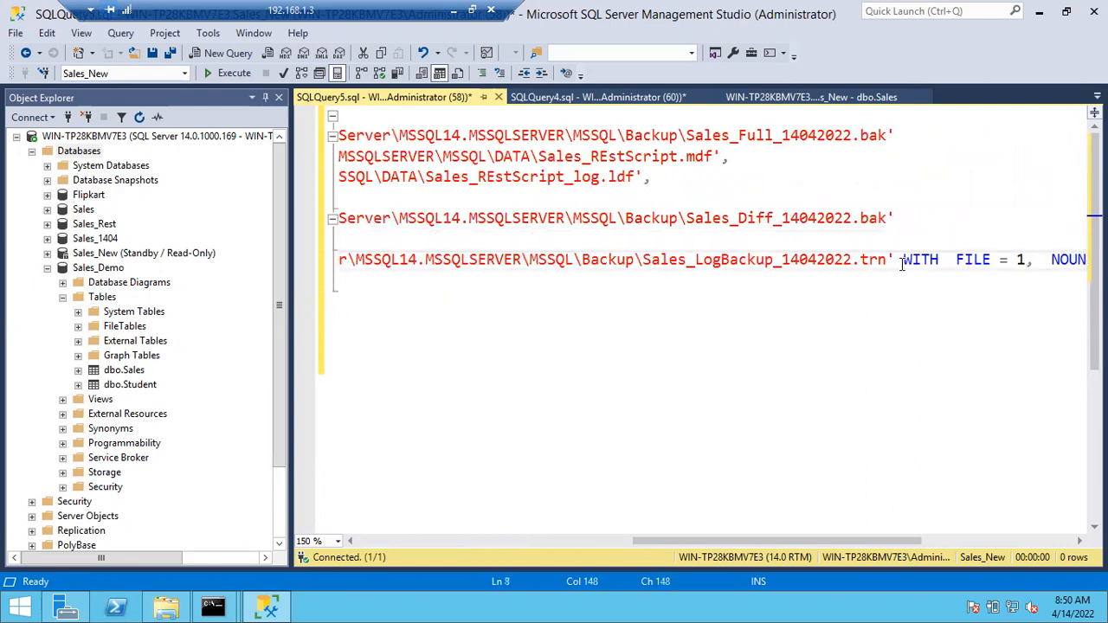
pyautogui.press('Return')
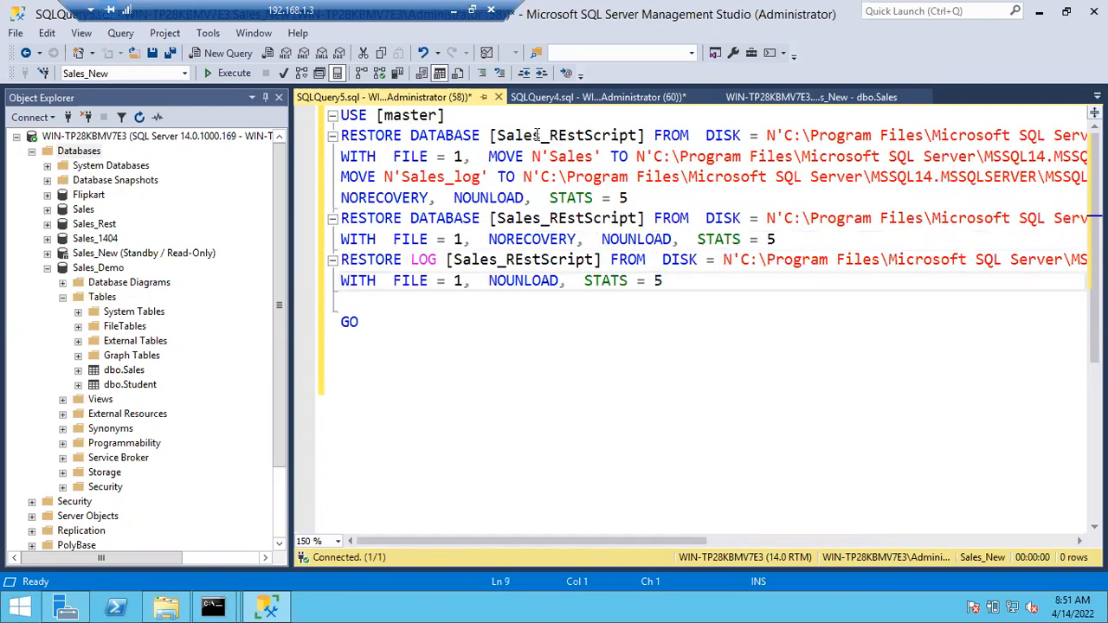
# - Highlight the target database name Sales_REstScript in the first RESTORE DATABASE statement
pyautogui.moveTo(496, 135); pyautogui.dragTo(643, 139)
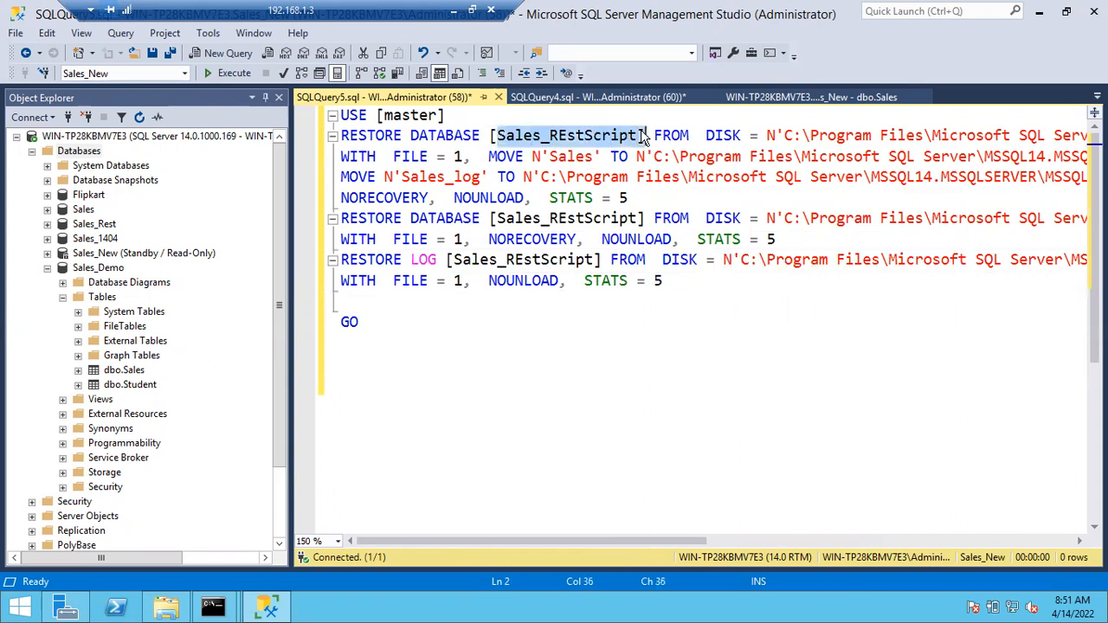